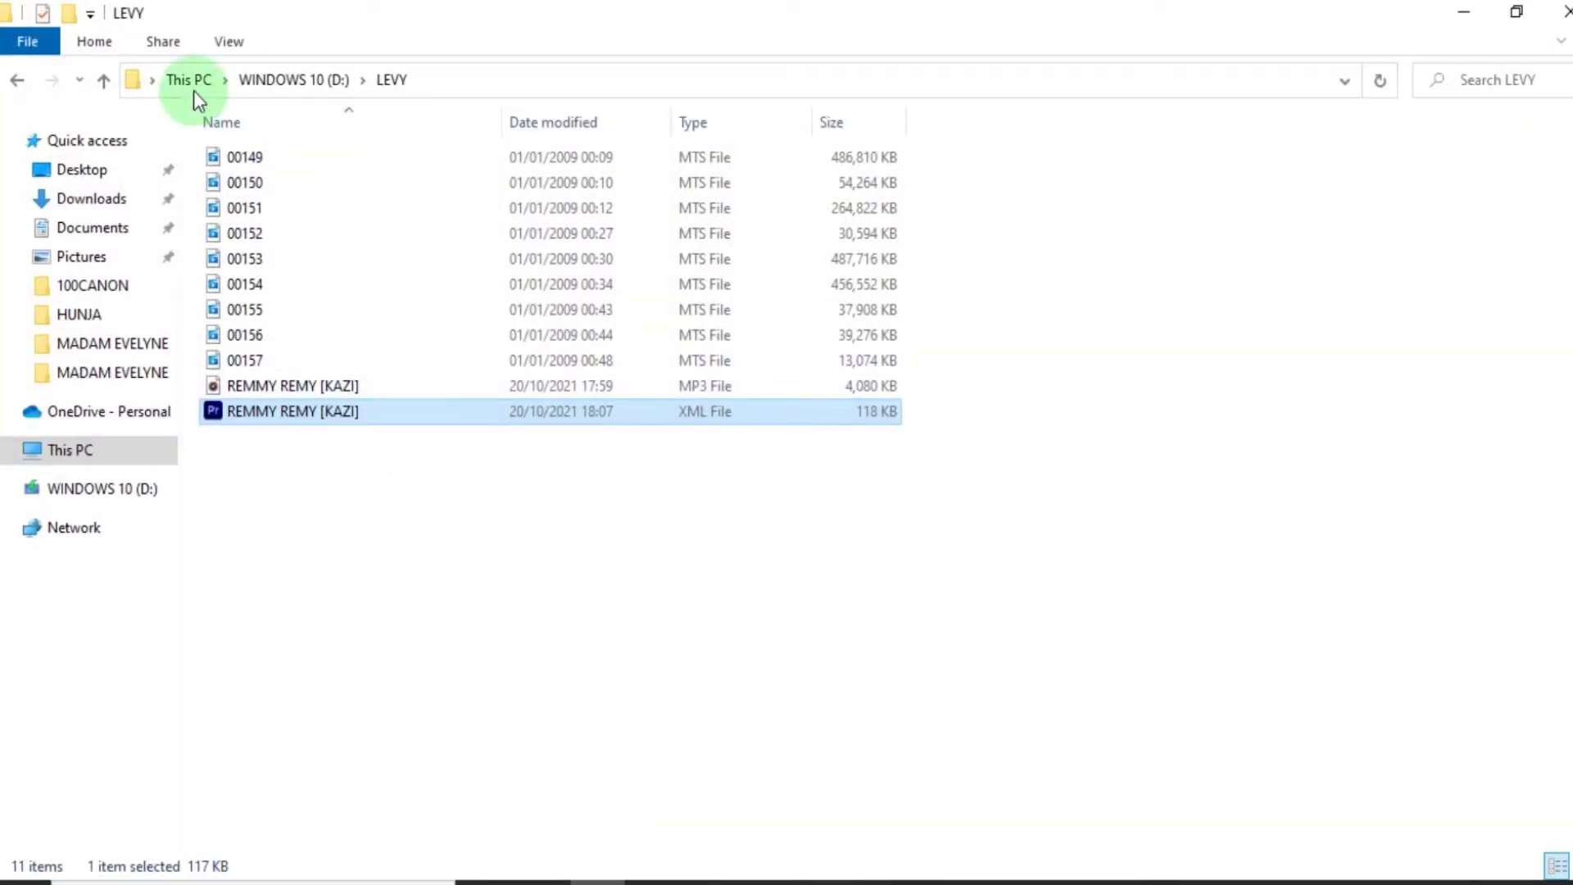
Arrange the LEVY folder beside PluralEyes 4 and add clip 00149 as the first camera.
click(1506, 9)
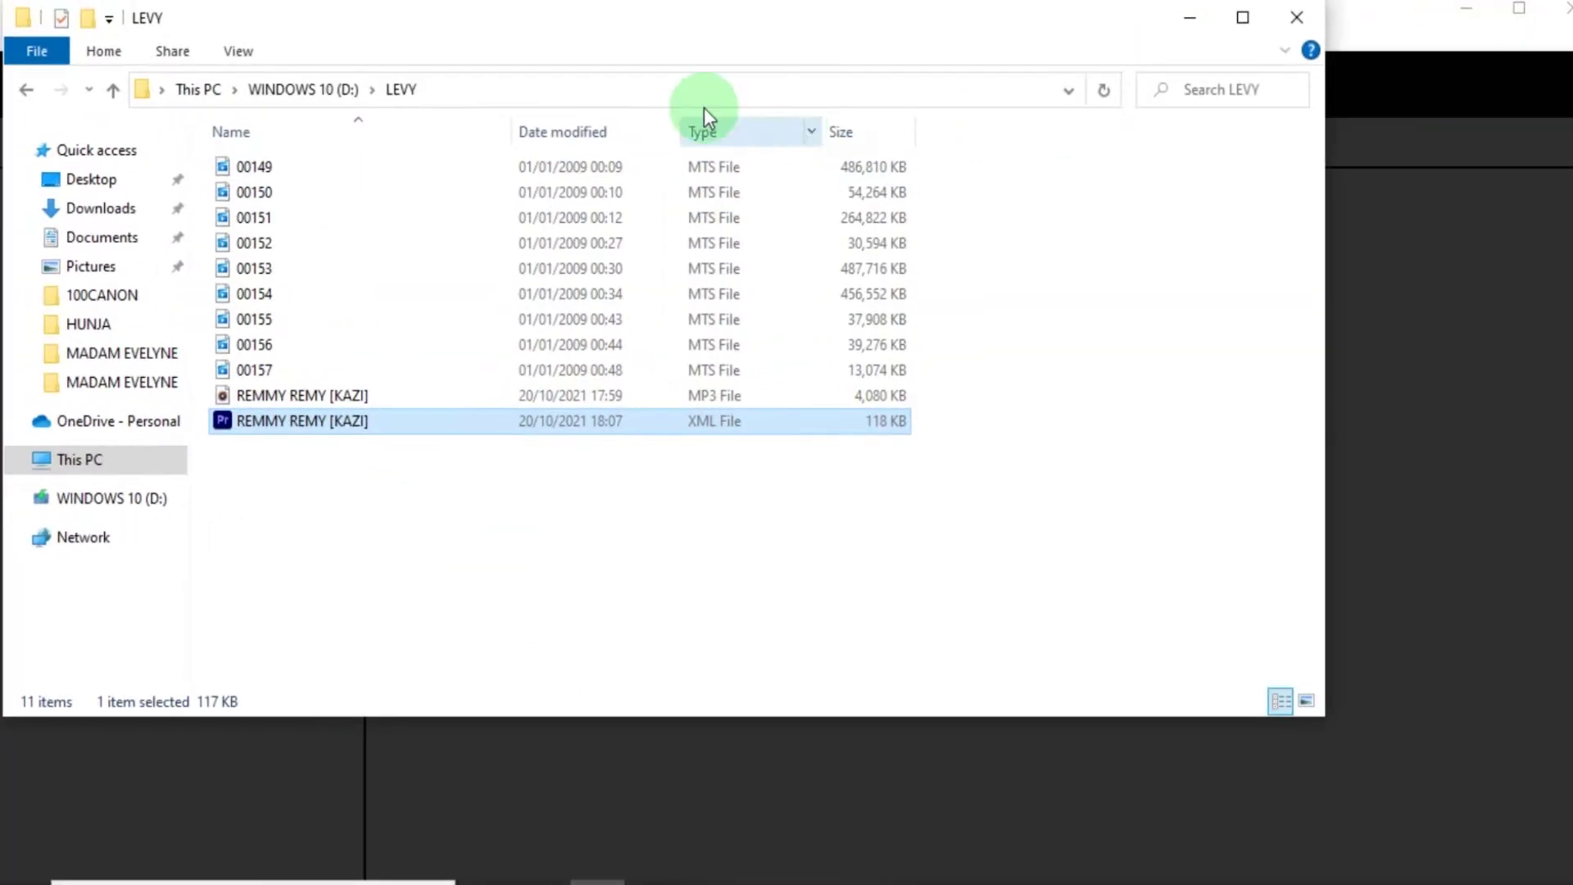
drag(951, 35, 1301, 72)
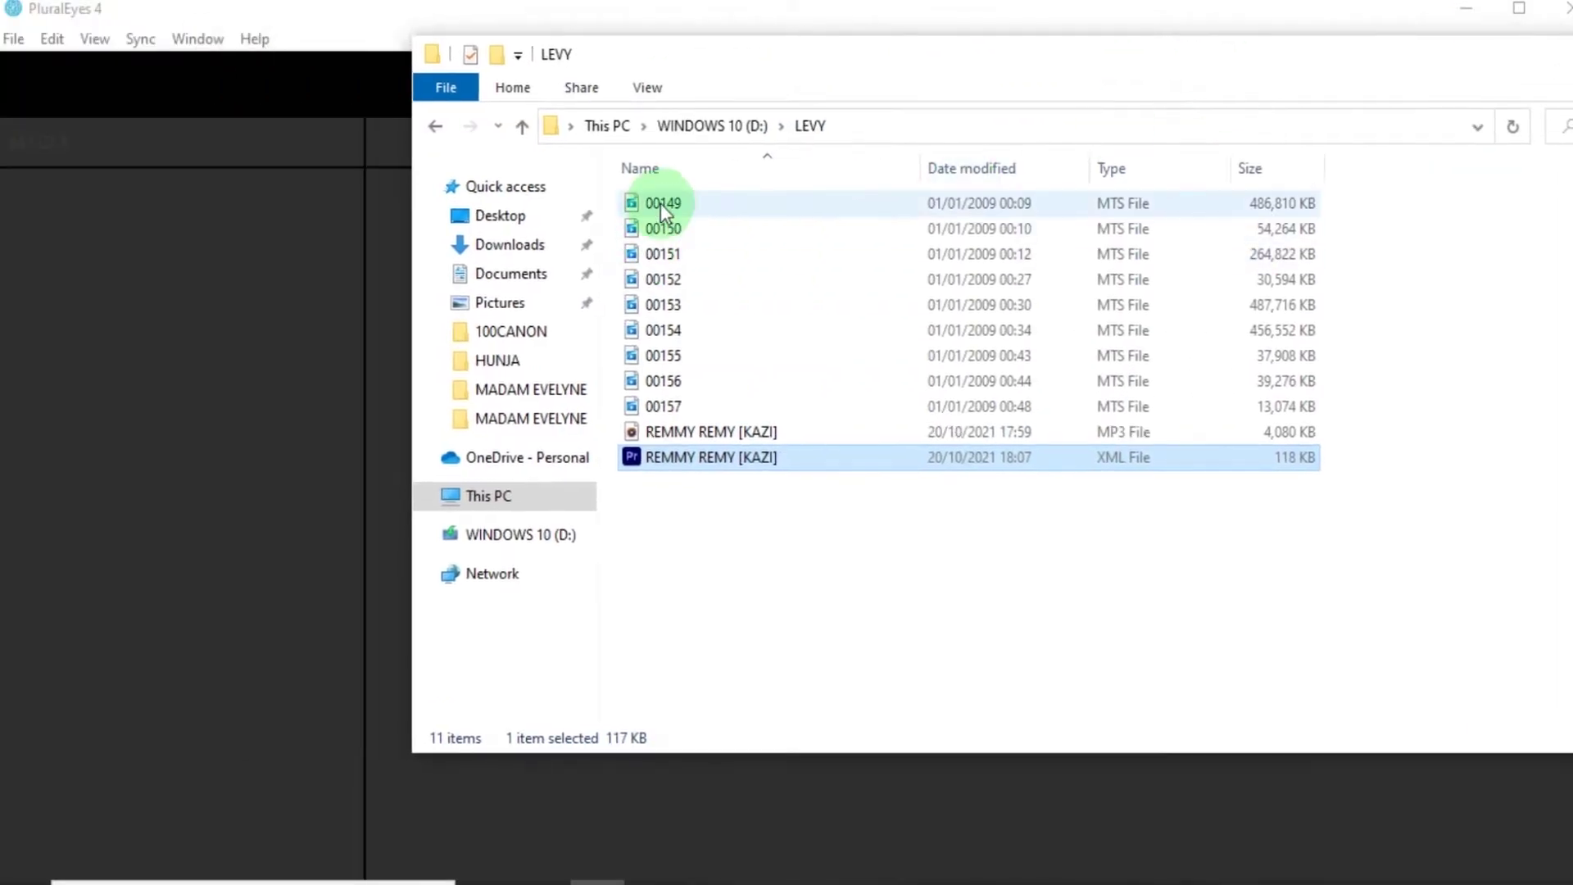
drag(660, 203, 139, 360)
click(687, 229)
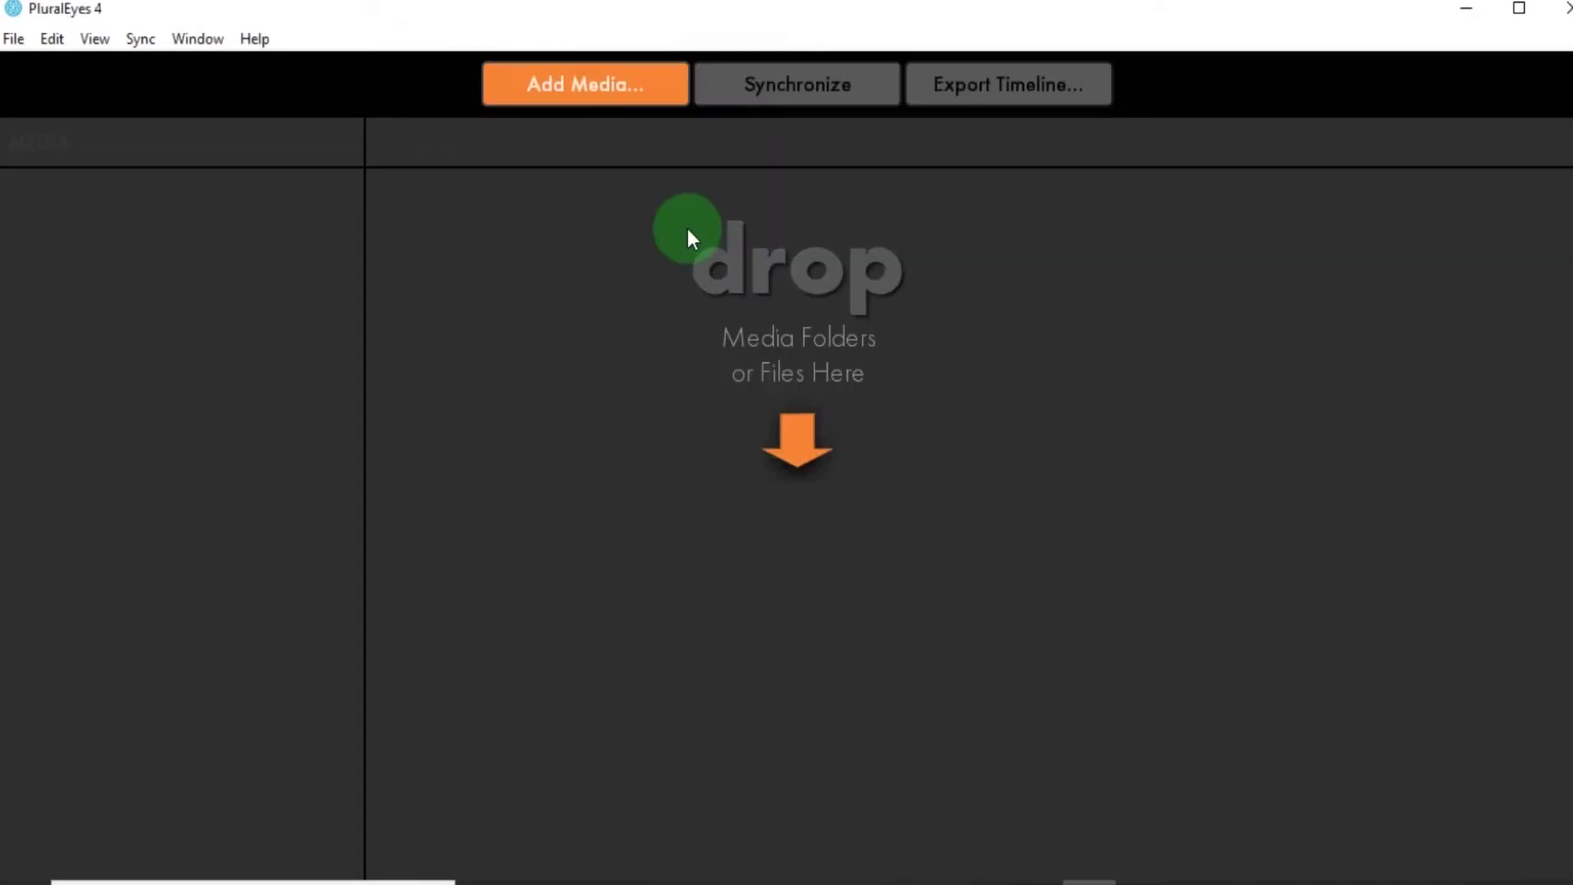
click(601, 880)
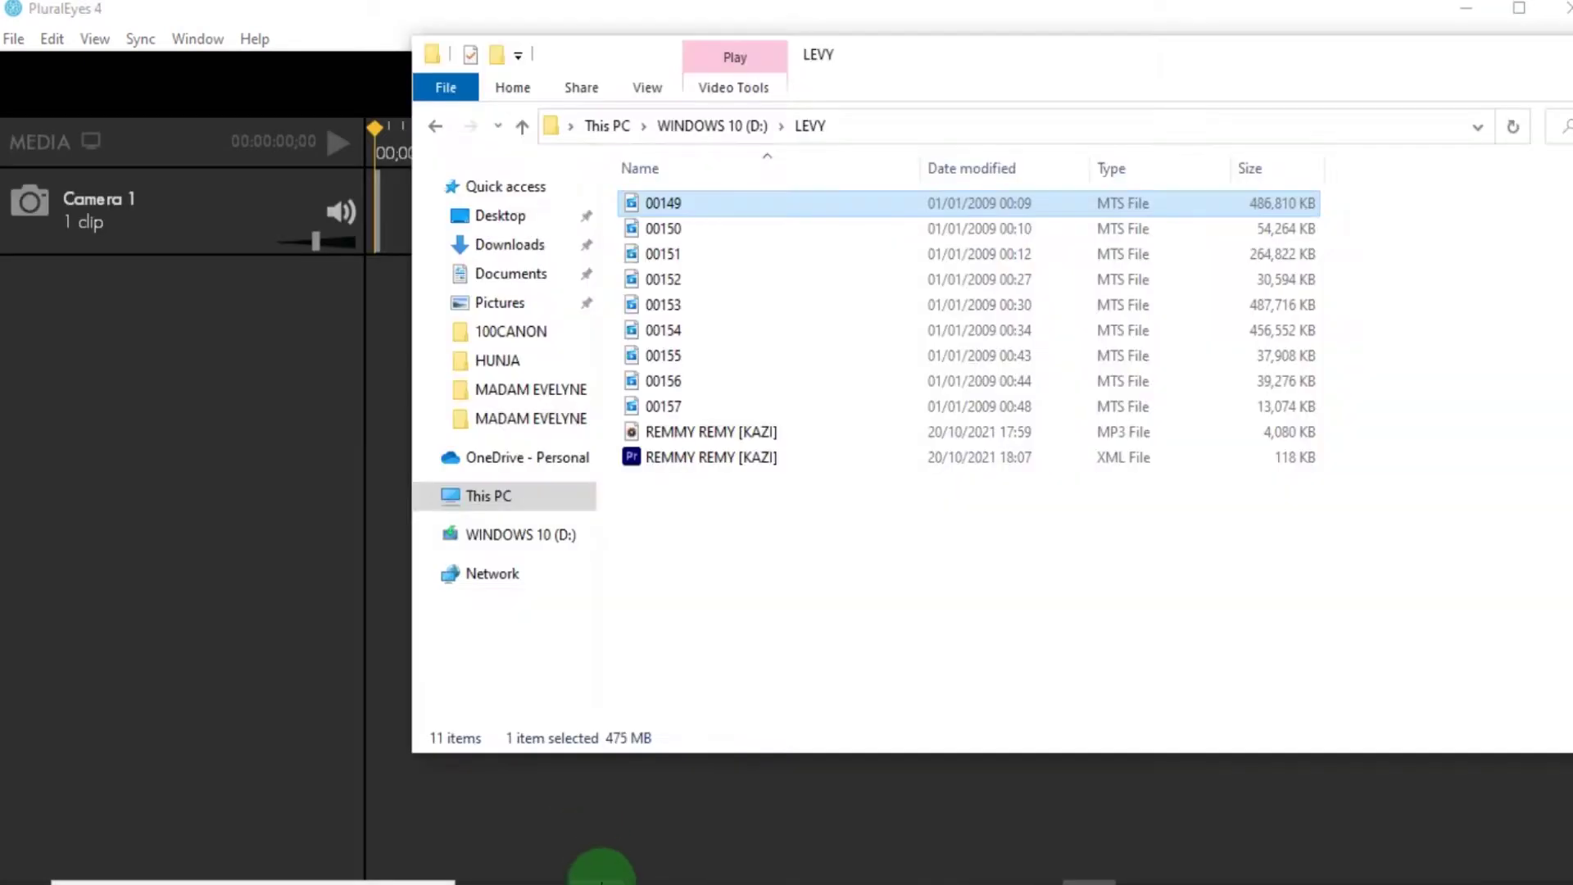
click(432, 10)
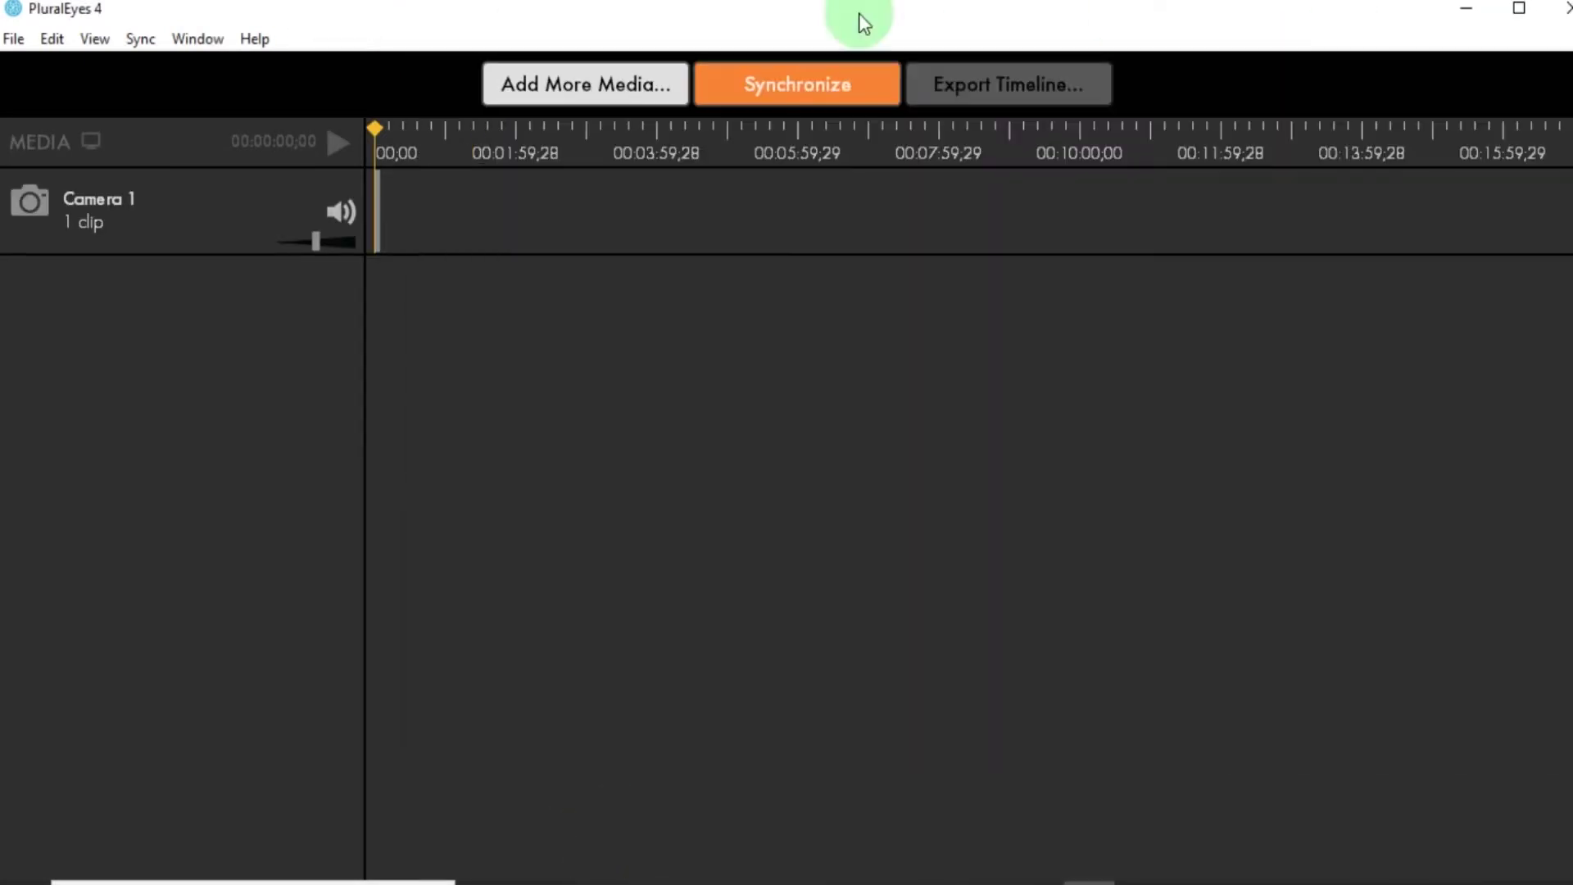
click(1514, 8)
click(793, 854)
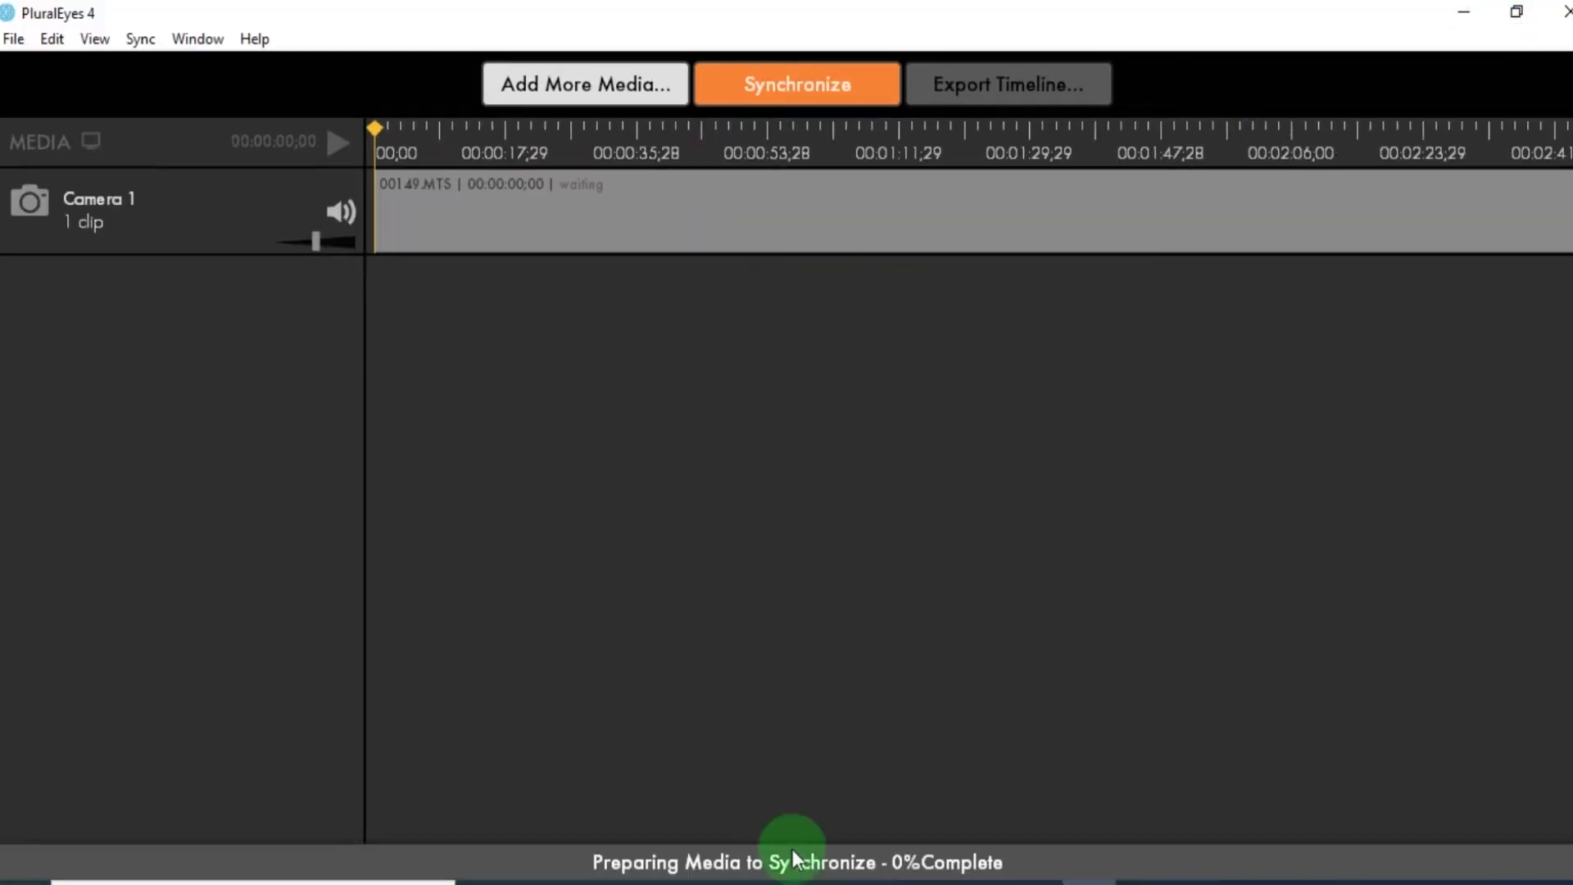
Add clips 00150, 00151 and 00152 as the second, third and fourth cameras.
click(608, 881)
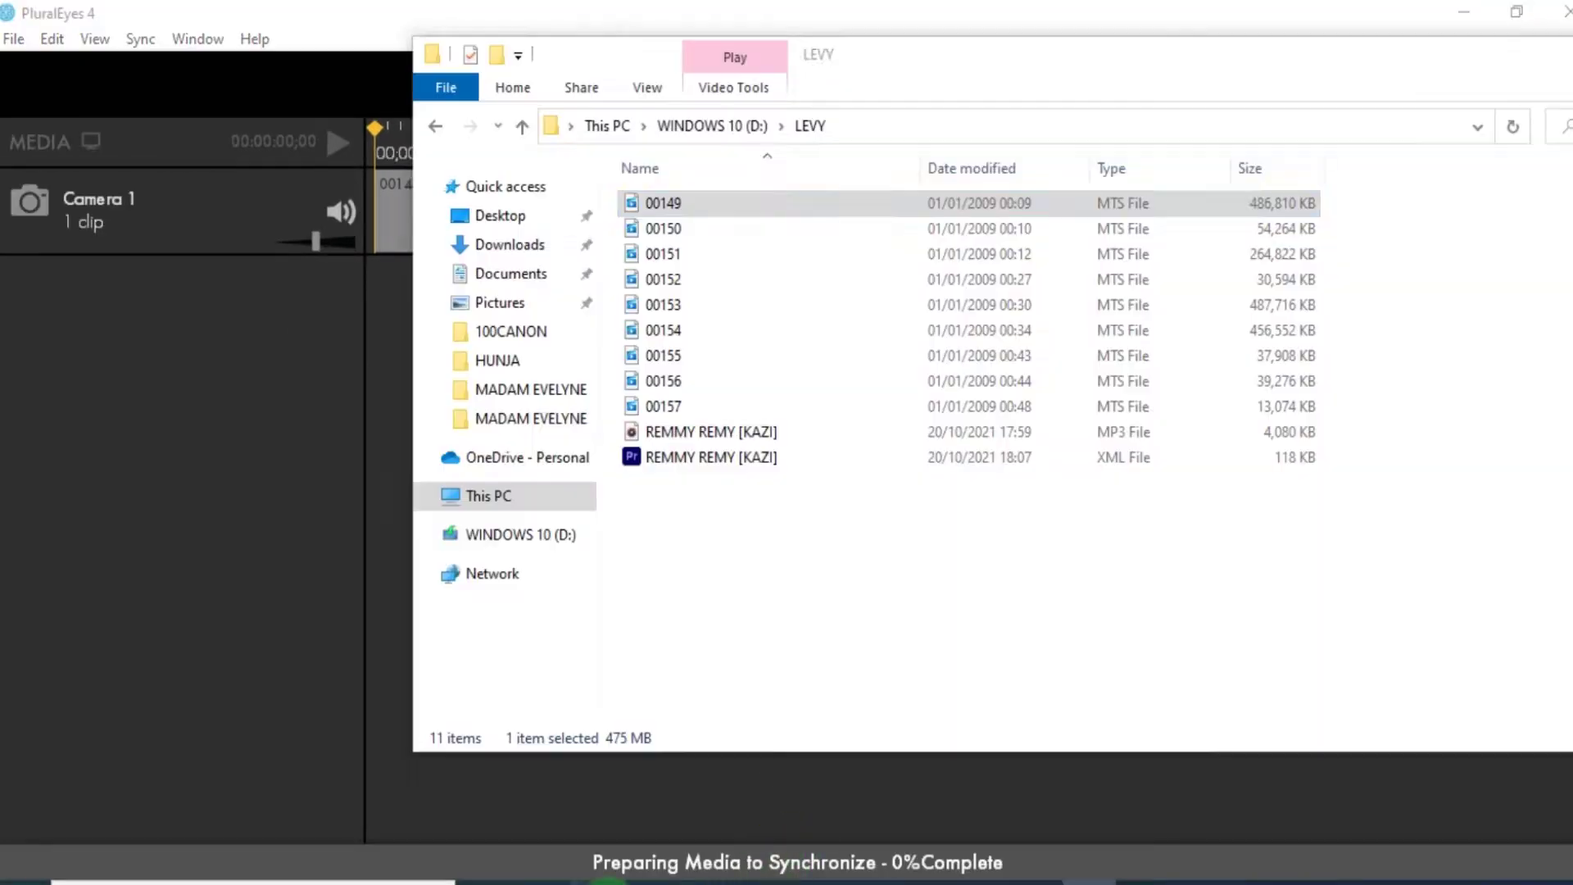
click(660, 234)
drag(652, 237, 572, 317)
click(588, 881)
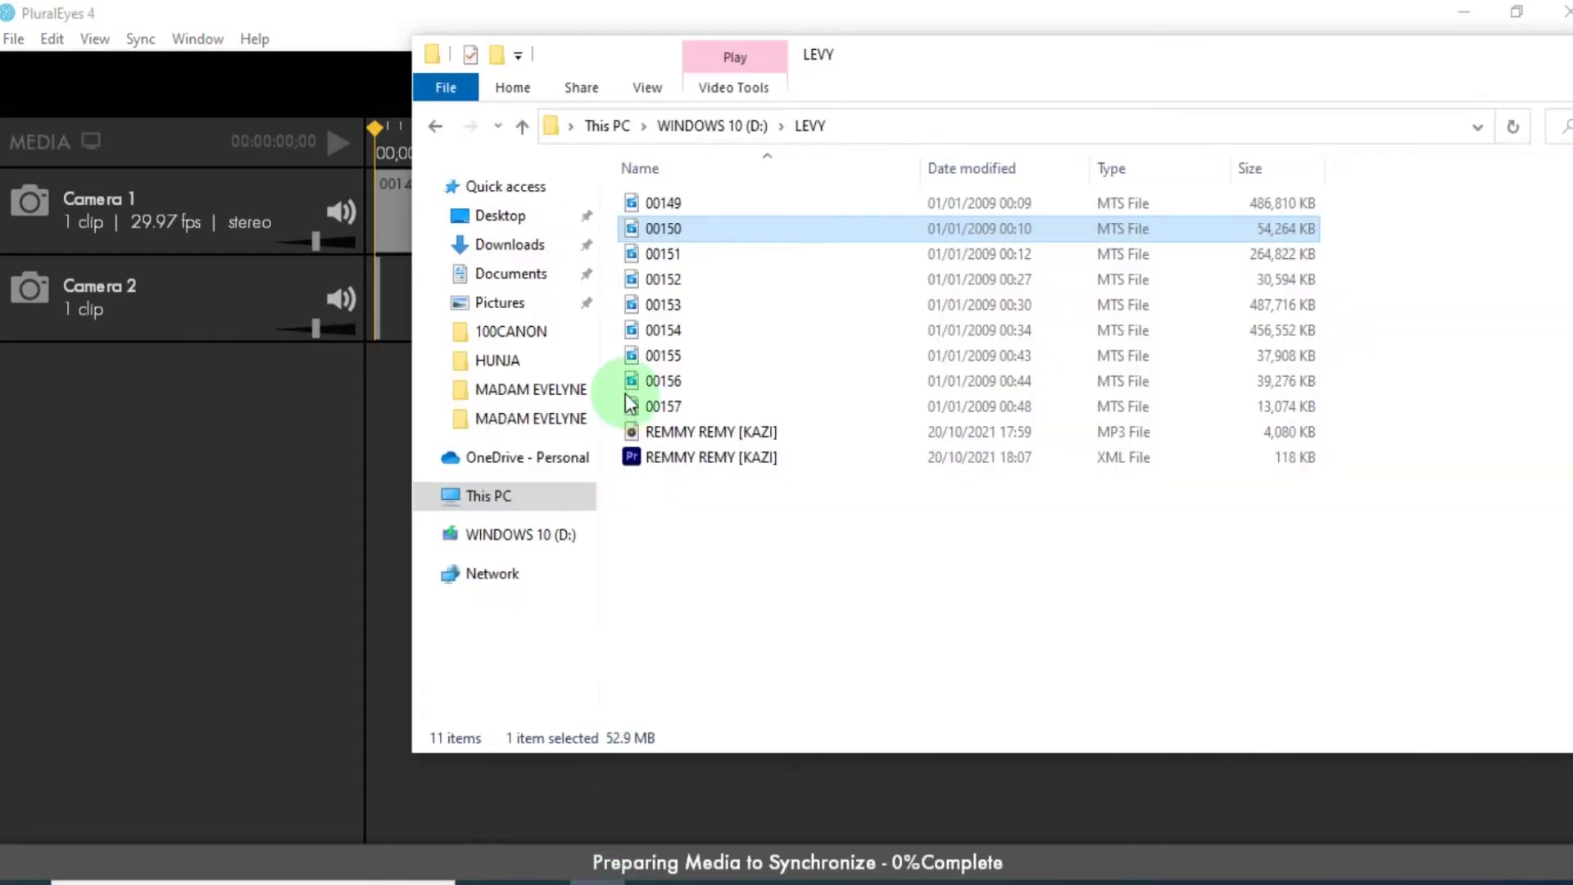
drag(665, 251, 273, 492)
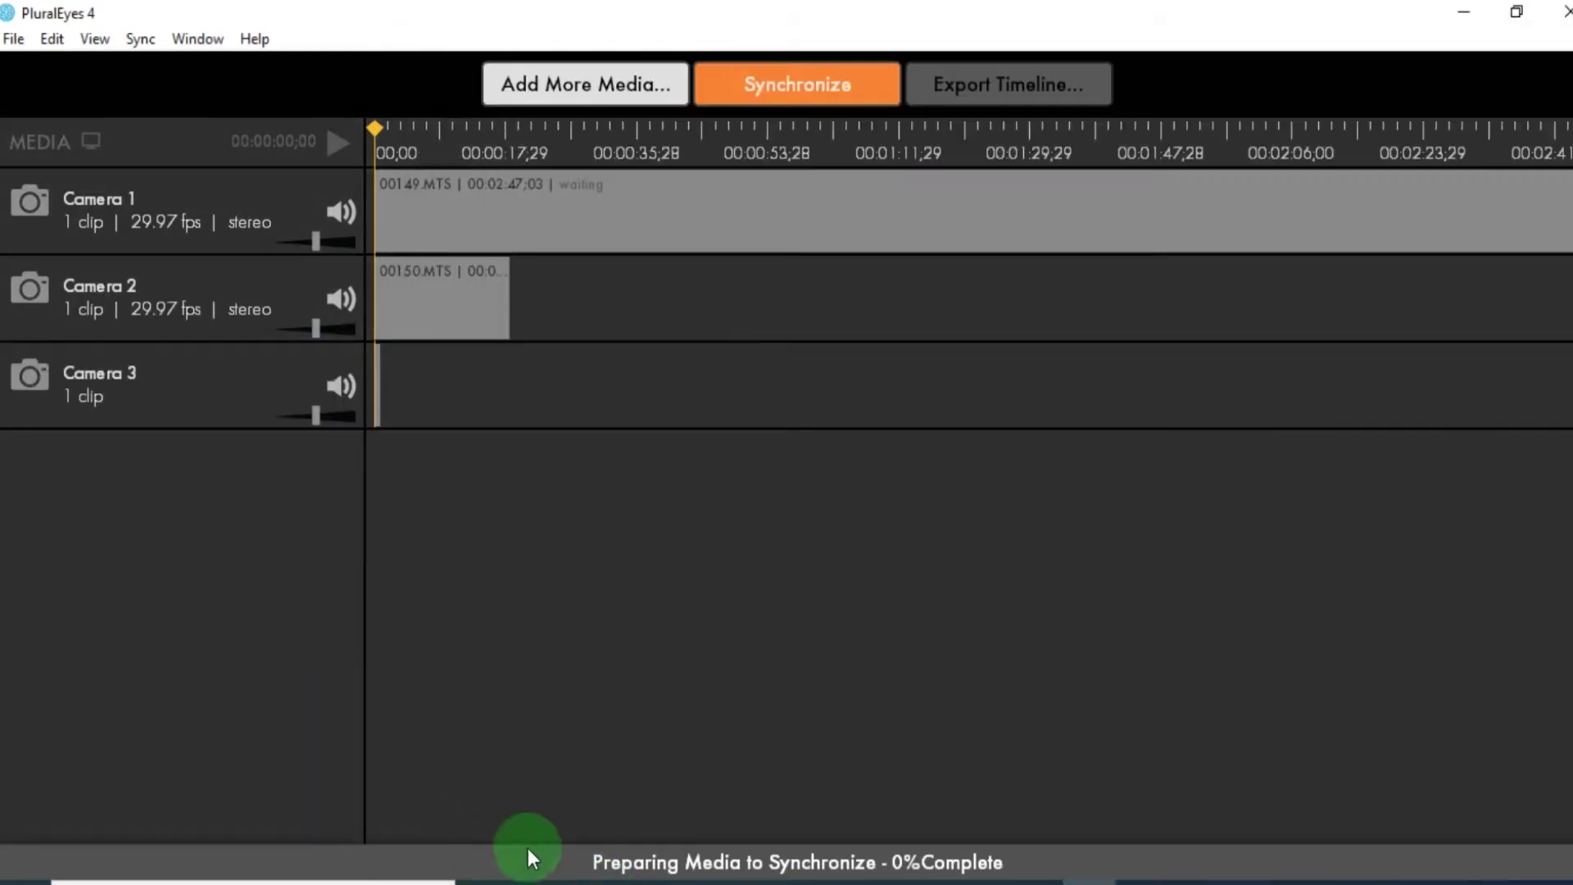
click(590, 881)
click(659, 280)
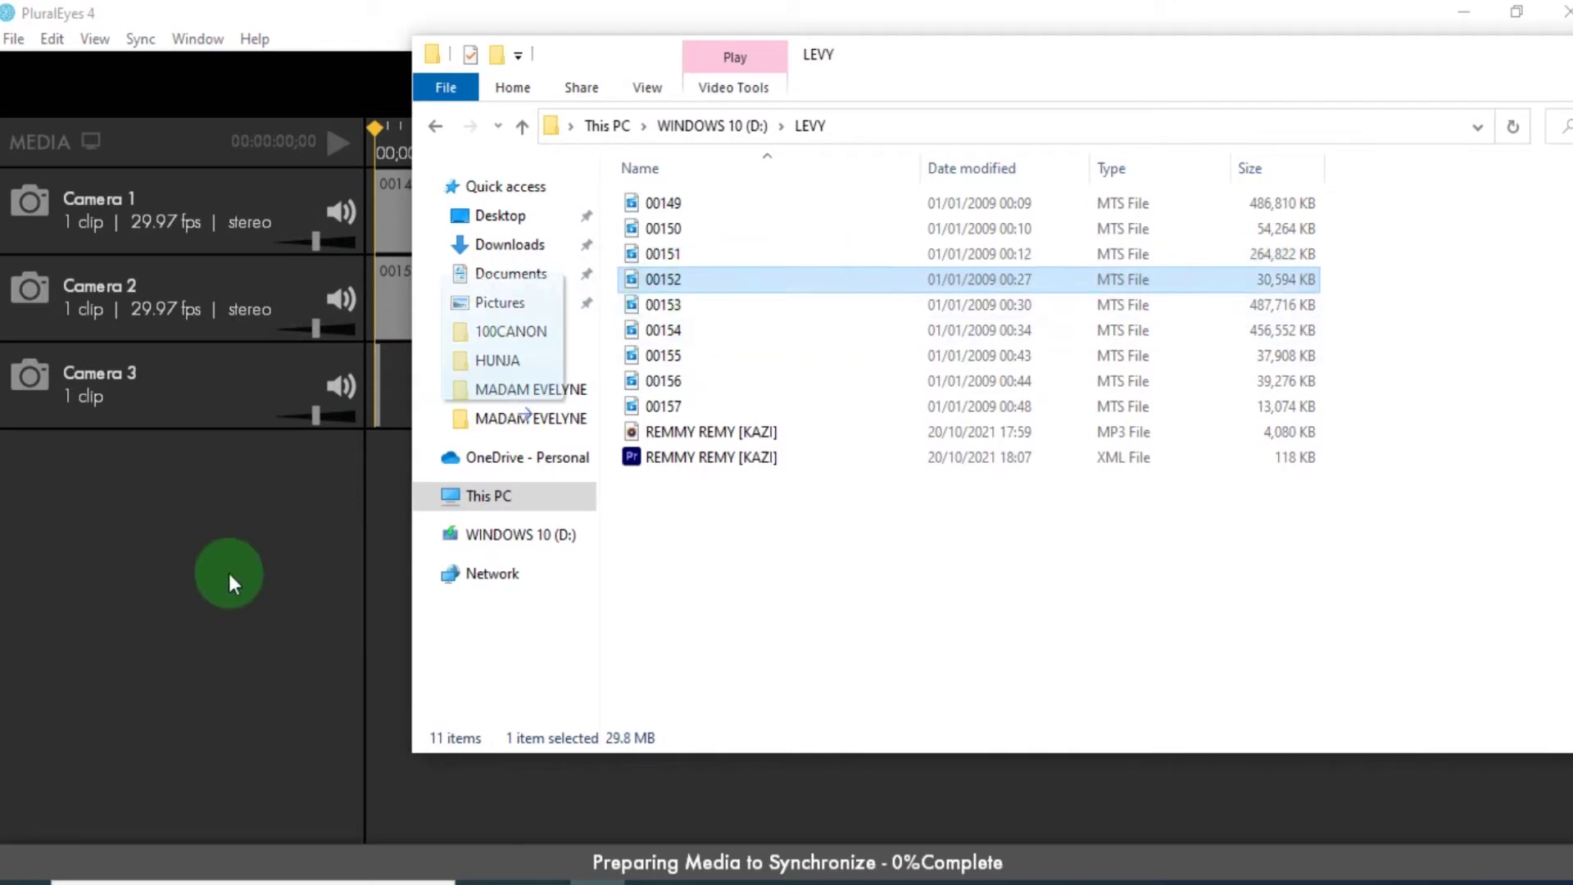
drag(164, 626, 316, 684)
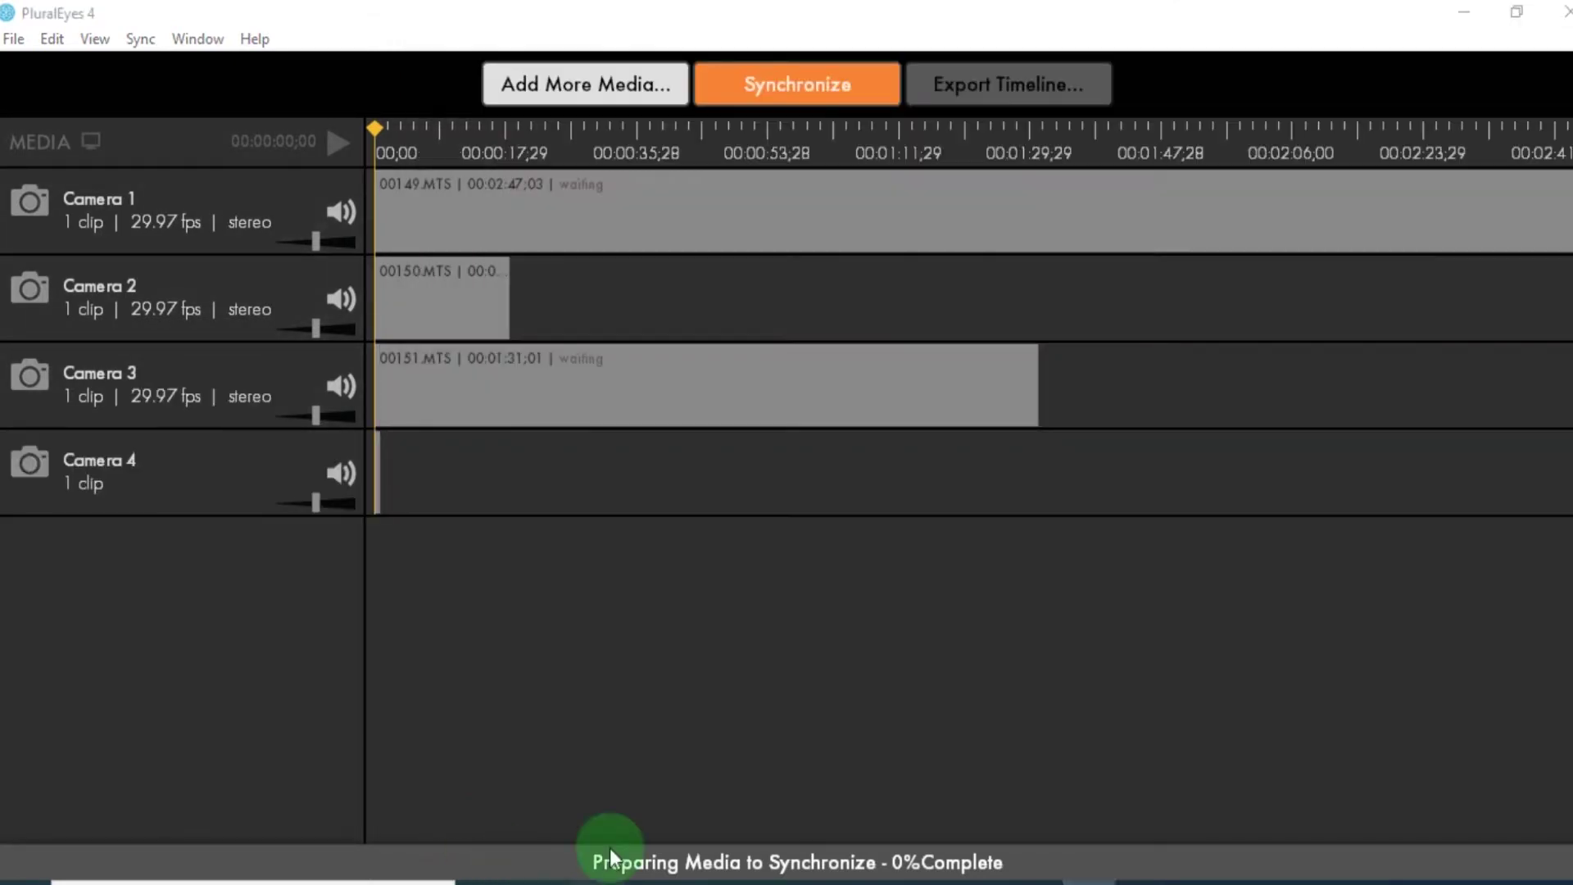
Add clips 00153, 00154, 00155 and 00156 as cameras five through eight.
click(590, 881)
drag(661, 307, 210, 668)
click(647, 880)
drag(664, 328, 323, 765)
click(557, 881)
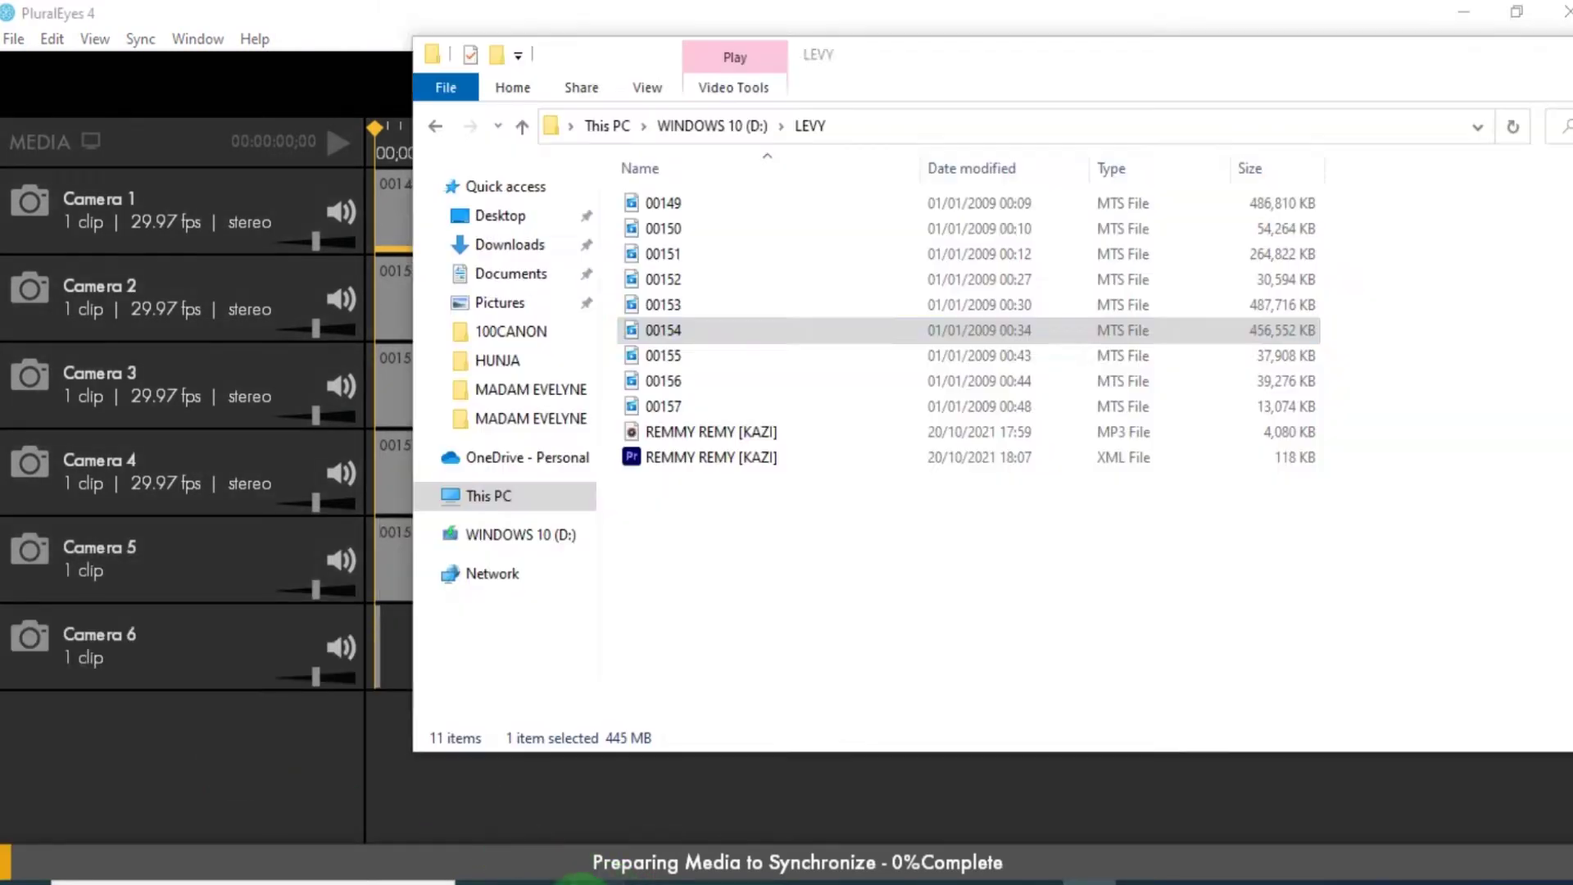
drag(647, 351, 339, 779)
click(557, 881)
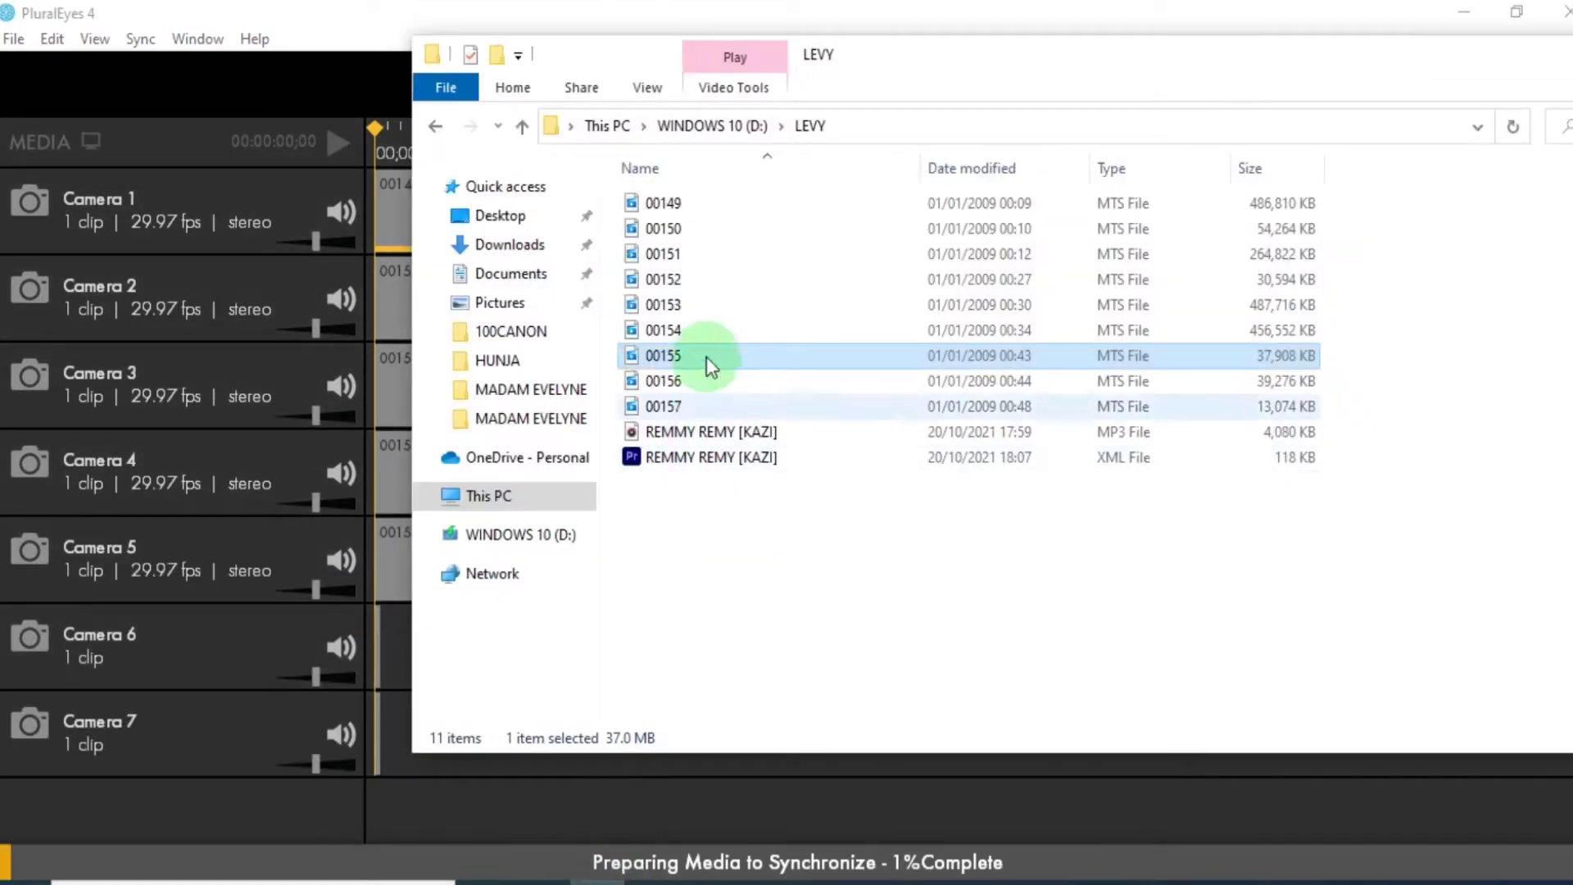
click(655, 382)
drag(655, 382, 198, 805)
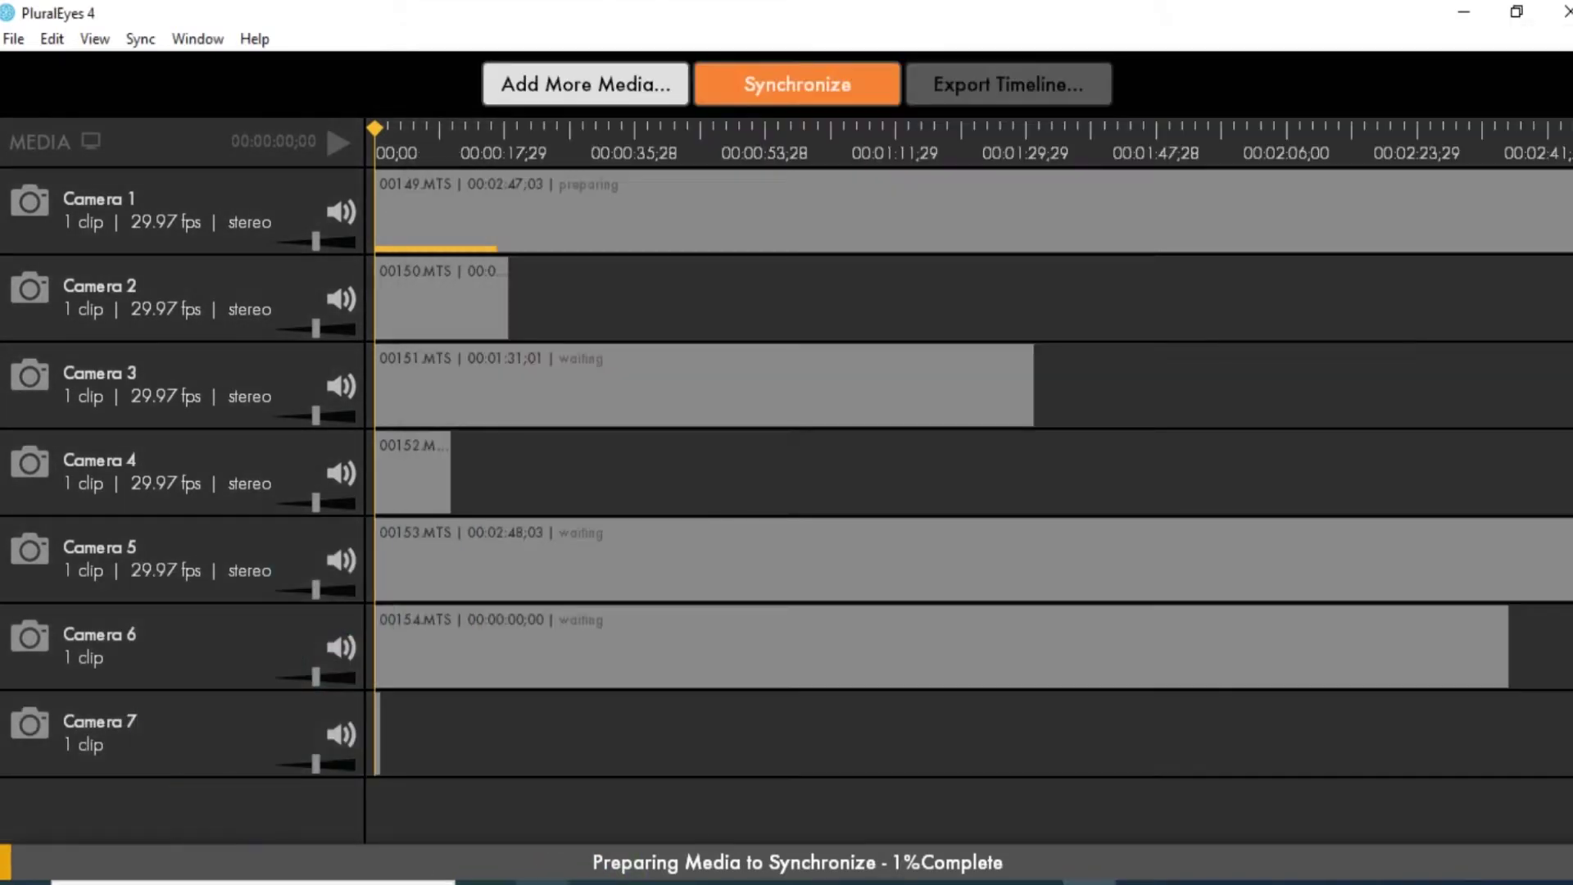
Add clip 00157 to the eighth camera track and review the track list.
click(611, 881)
drag(664, 406, 213, 819)
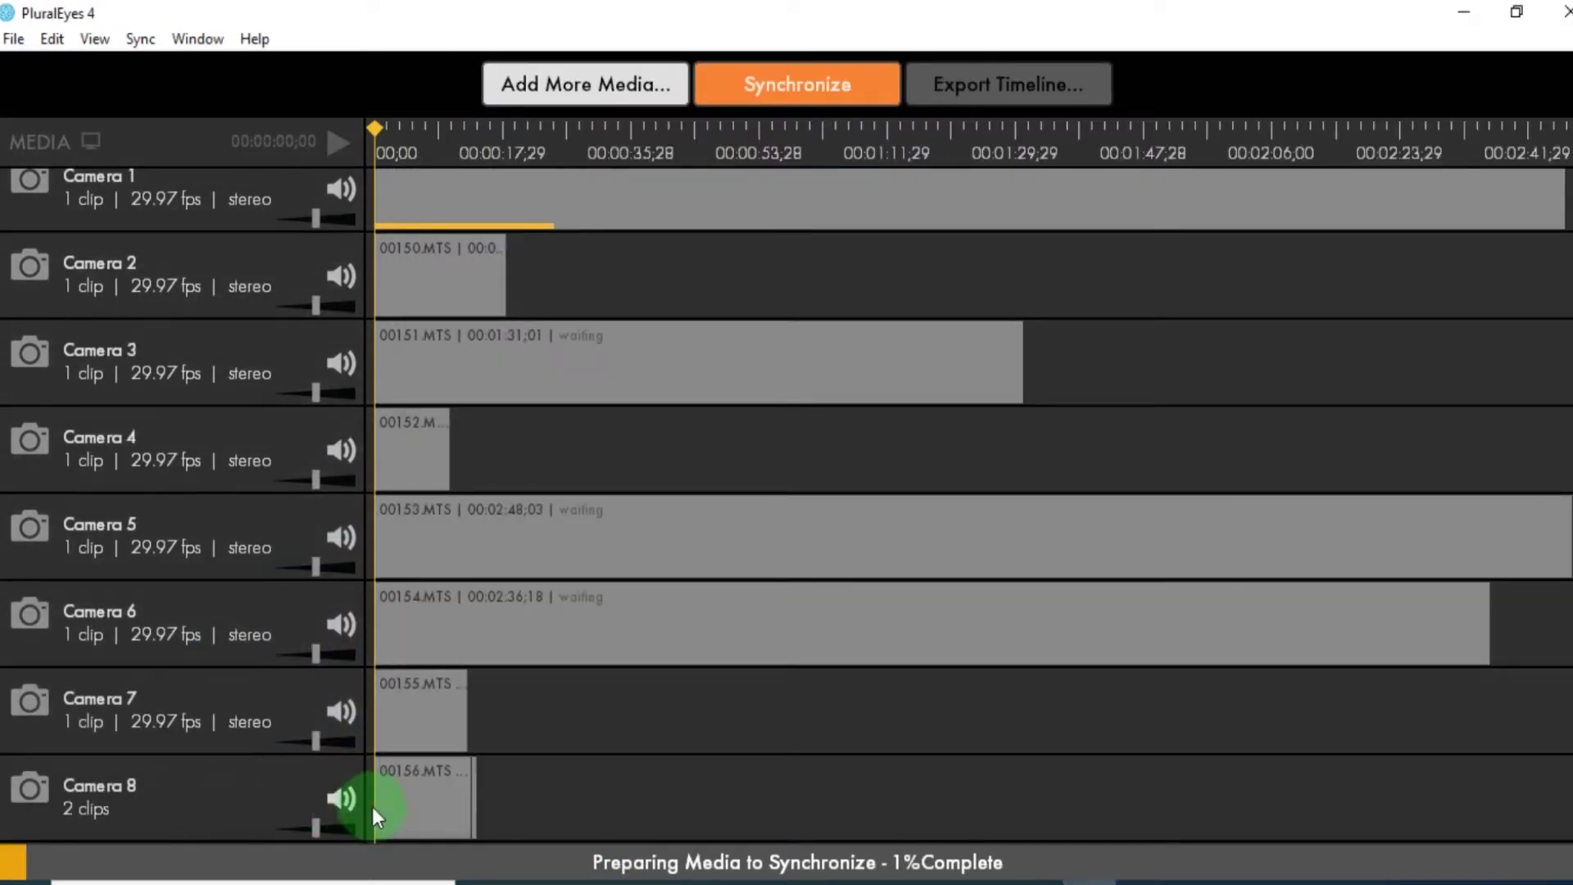
drag(476, 803, 117, 865)
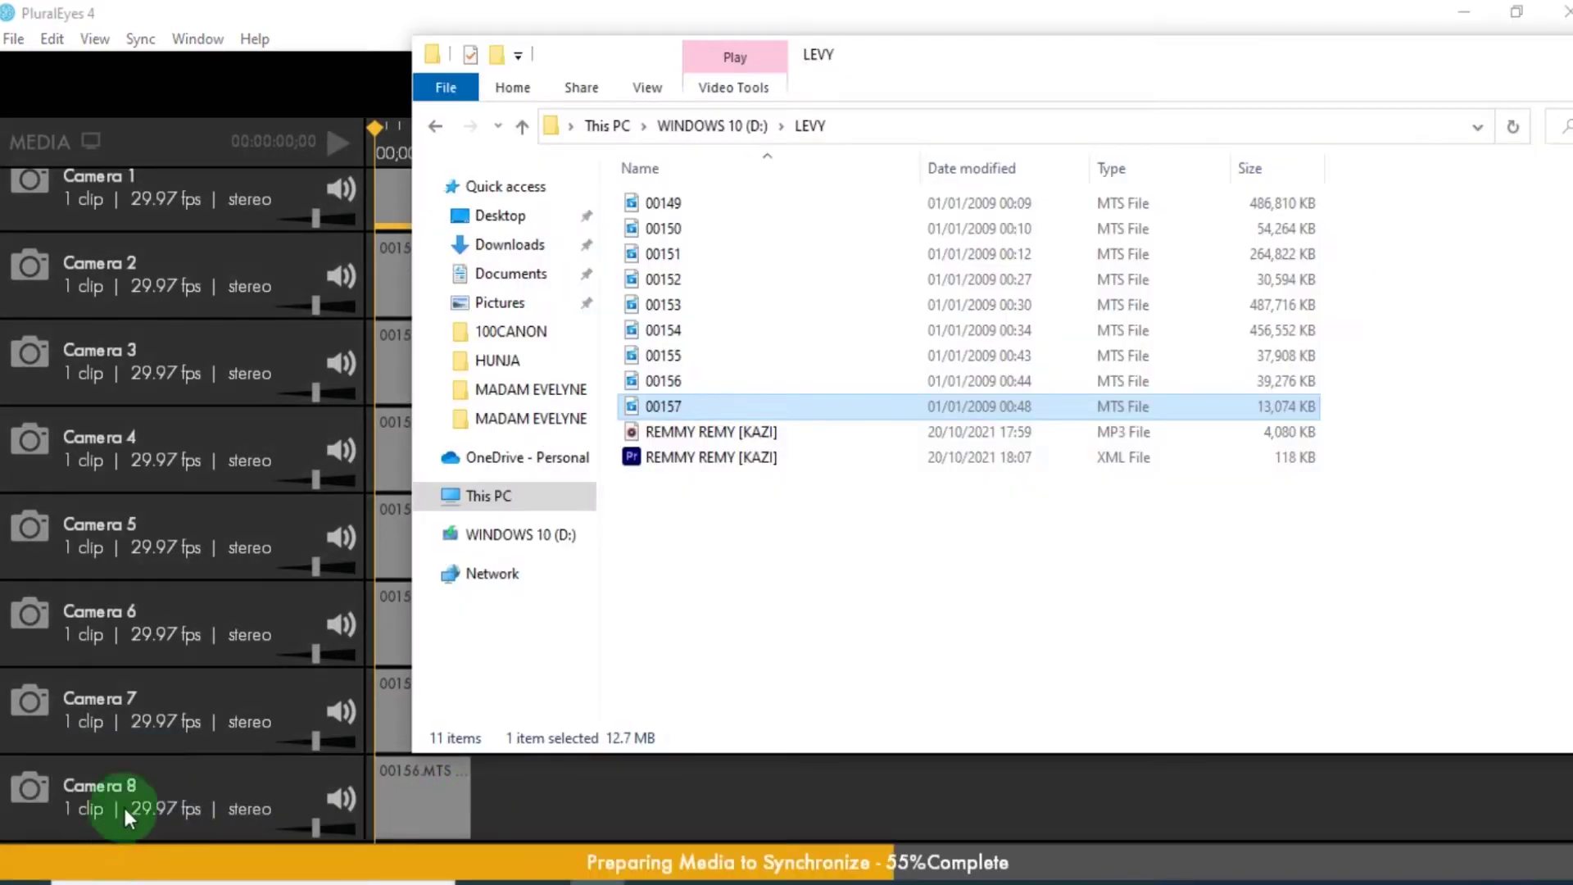
scroll(127, 738, up, 1)
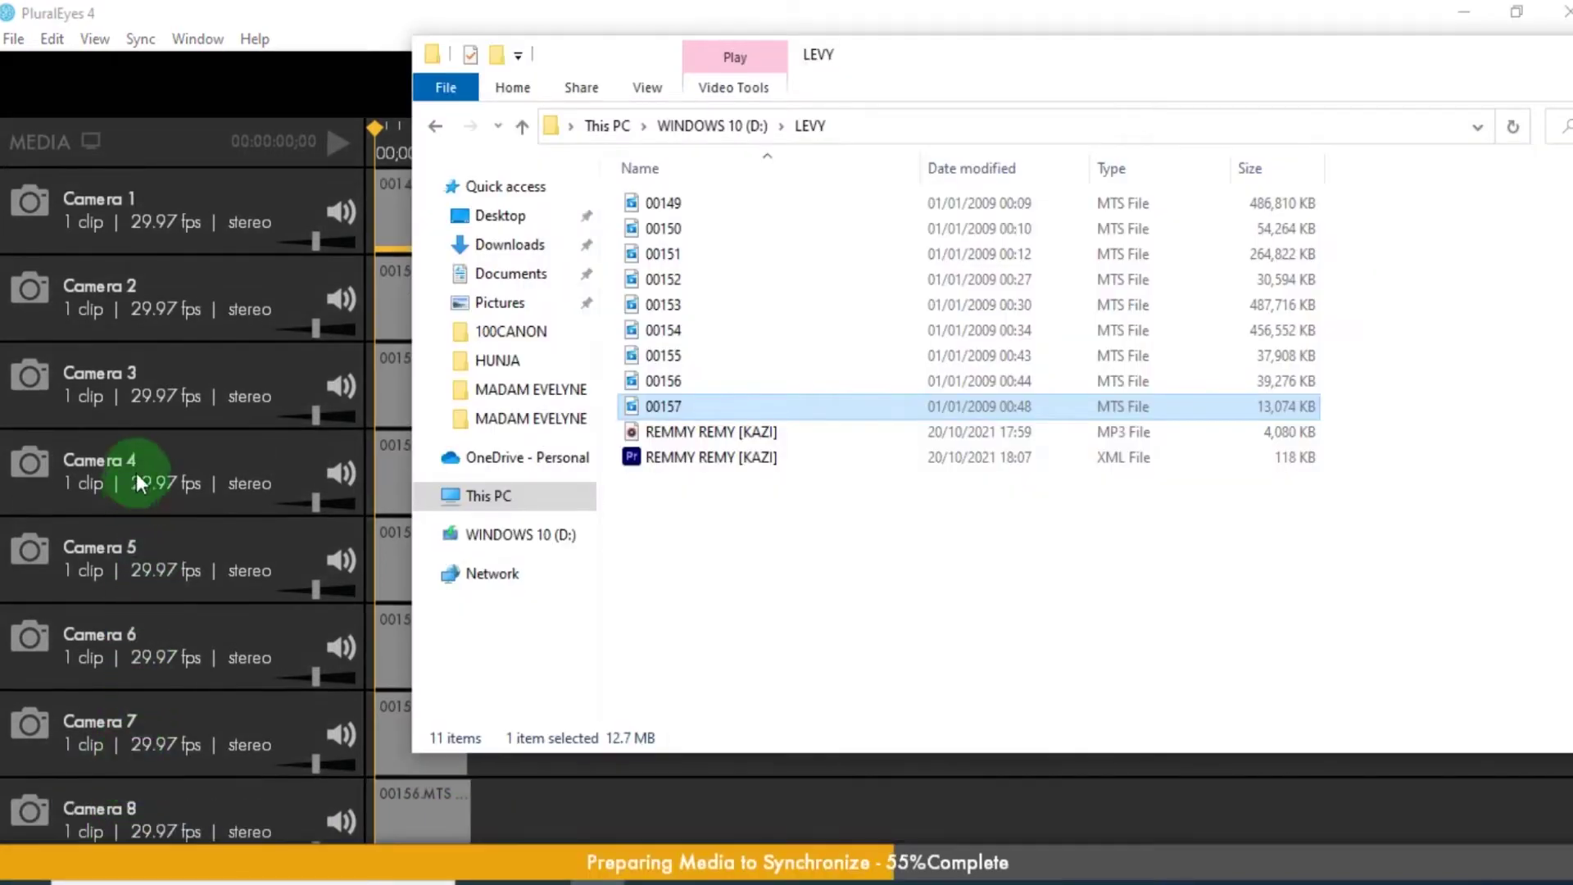
scroll(194, 215, down, 1)
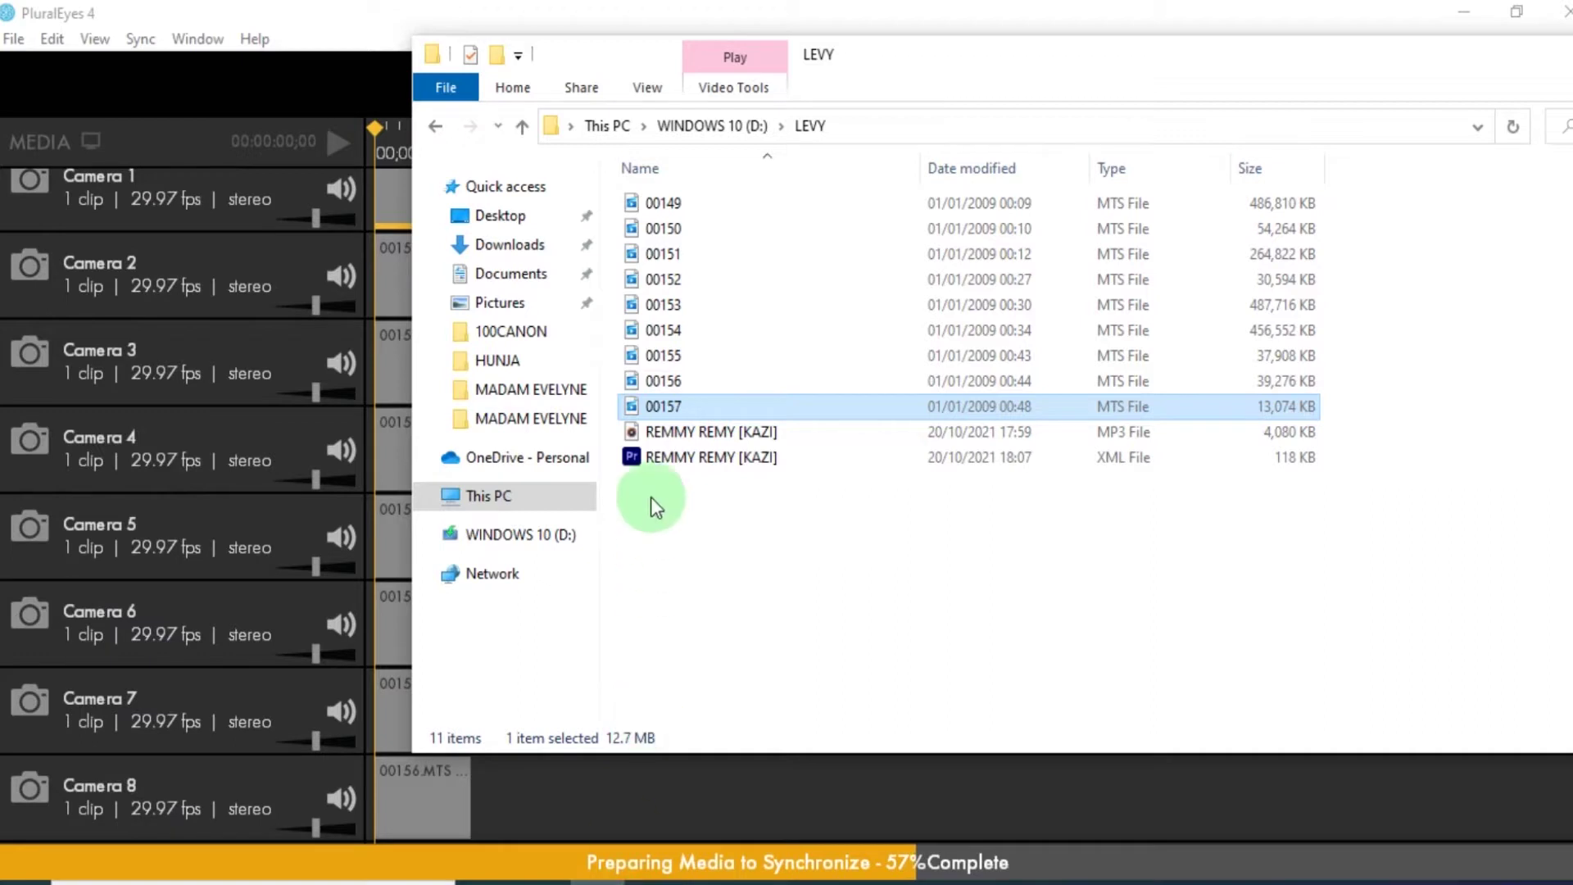
Drop REMMY REMY [KAZI].mp3 into PluralEyes as the audio recorder track and let preparation finish.
drag(680, 432, 17, 845)
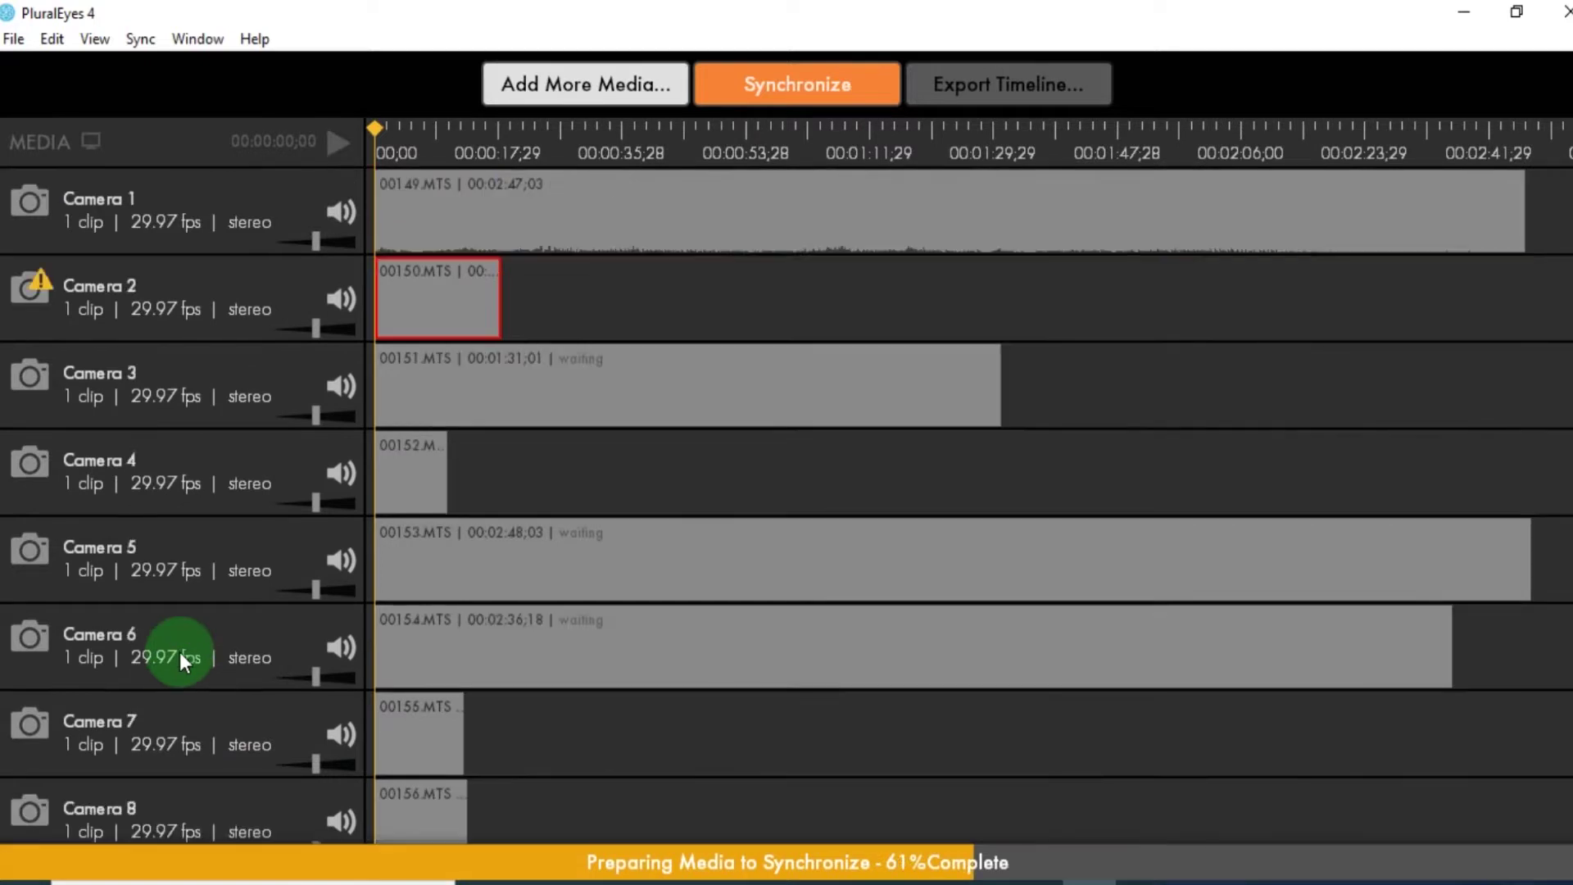
scroll(180, 651, down, 1)
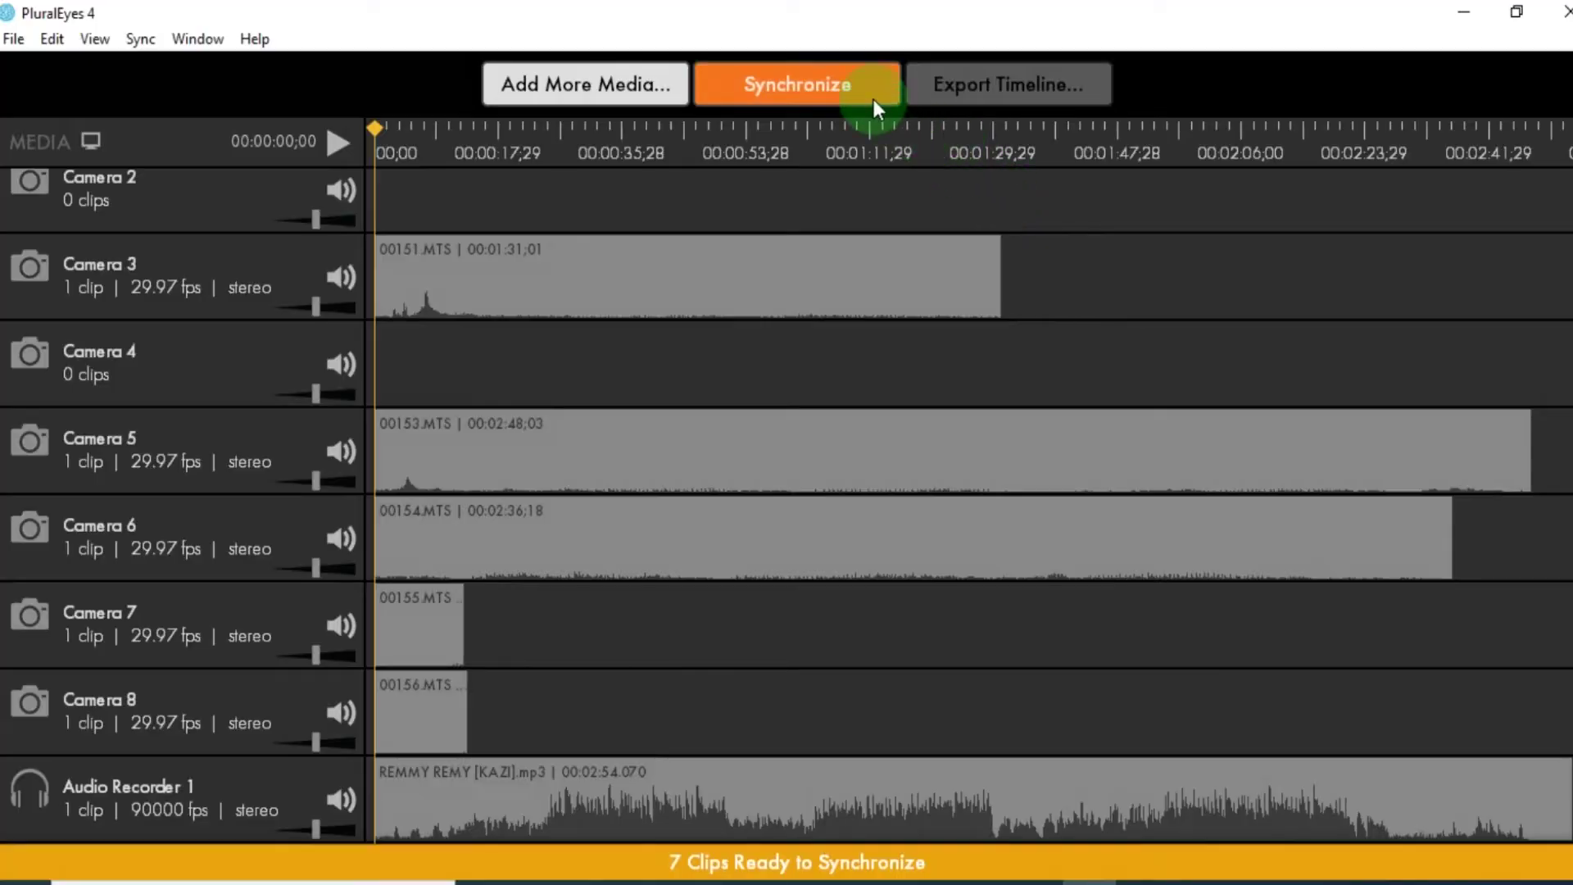
Synchronize the clips to the song audio, getting 5 of 7 synced, then bring up Export Timeline.
click(873, 100)
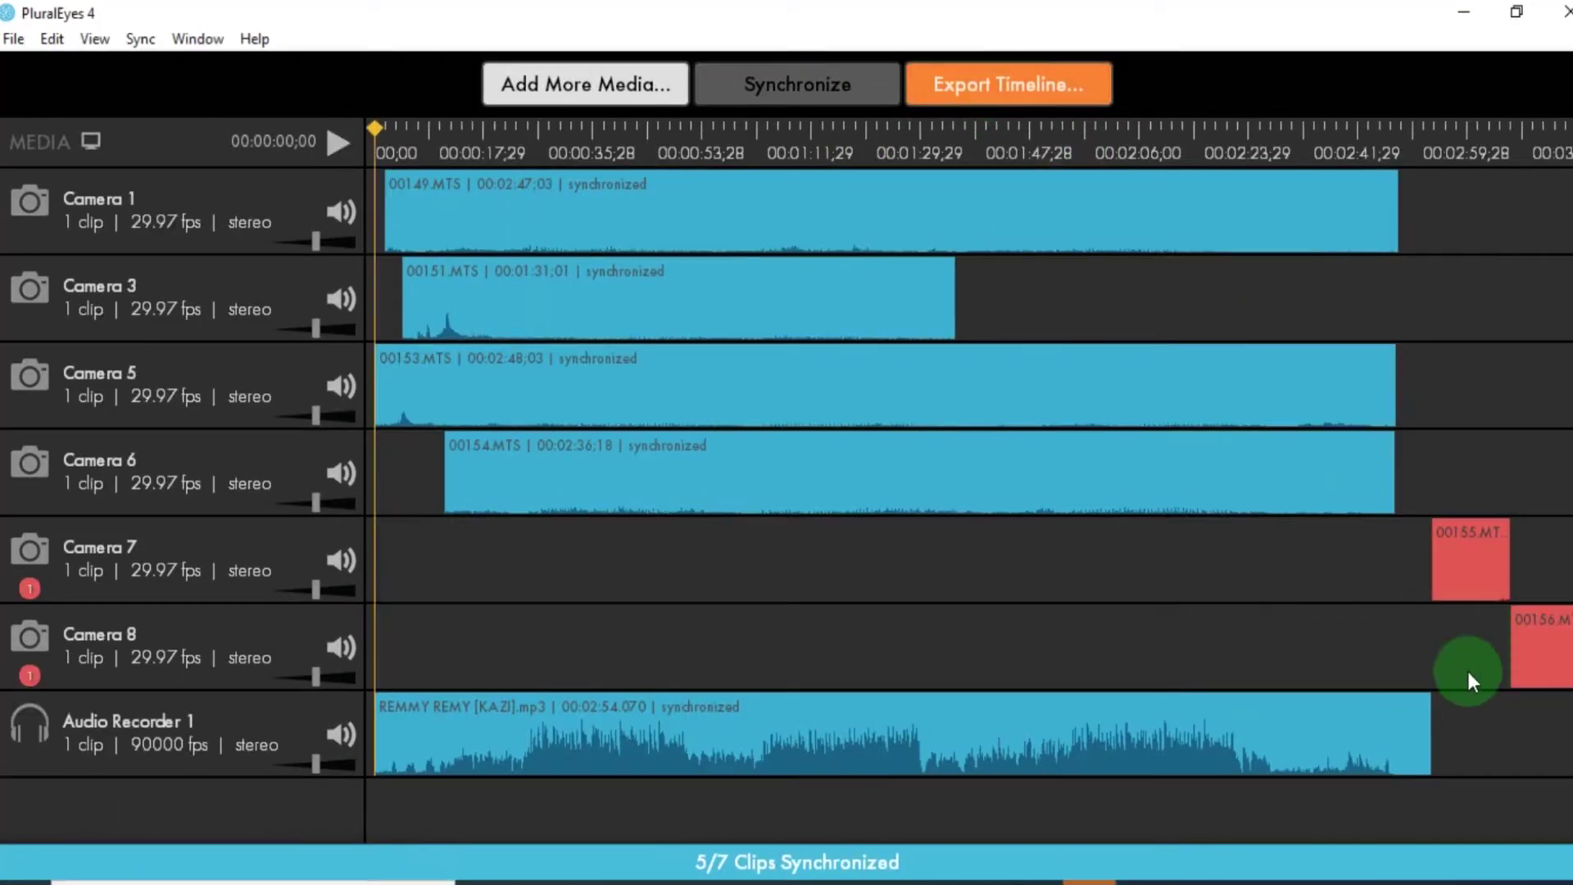
click(1023, 100)
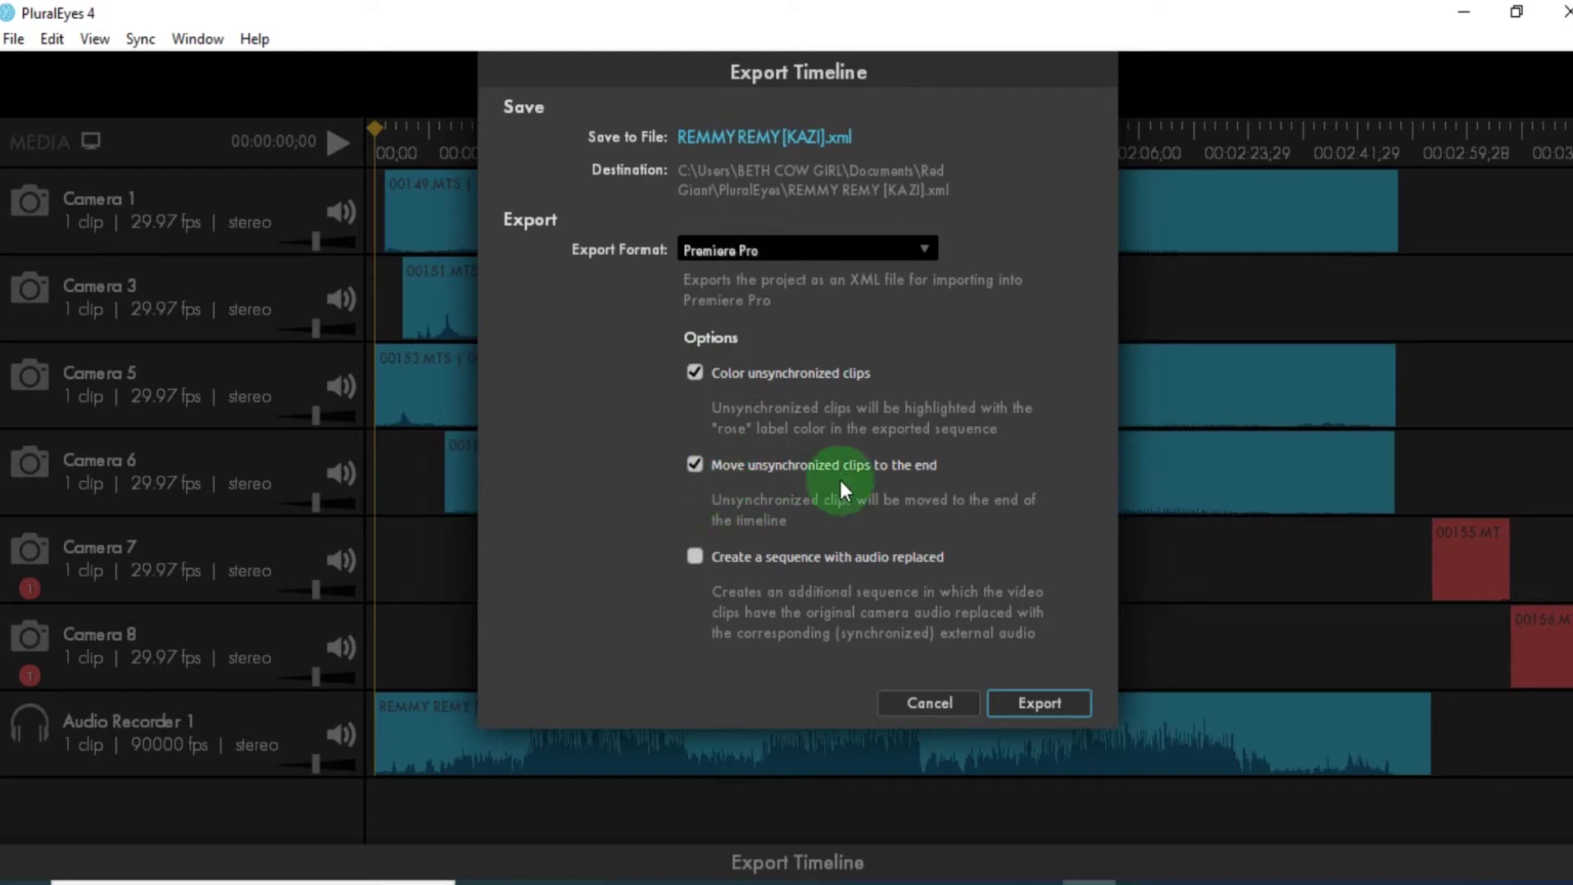
Export REMMY REMY [KAZI].xml for Premiere Pro with 'Move unsynchronized clips to the end' unchecked.
click(932, 471)
click(829, 469)
click(829, 469)
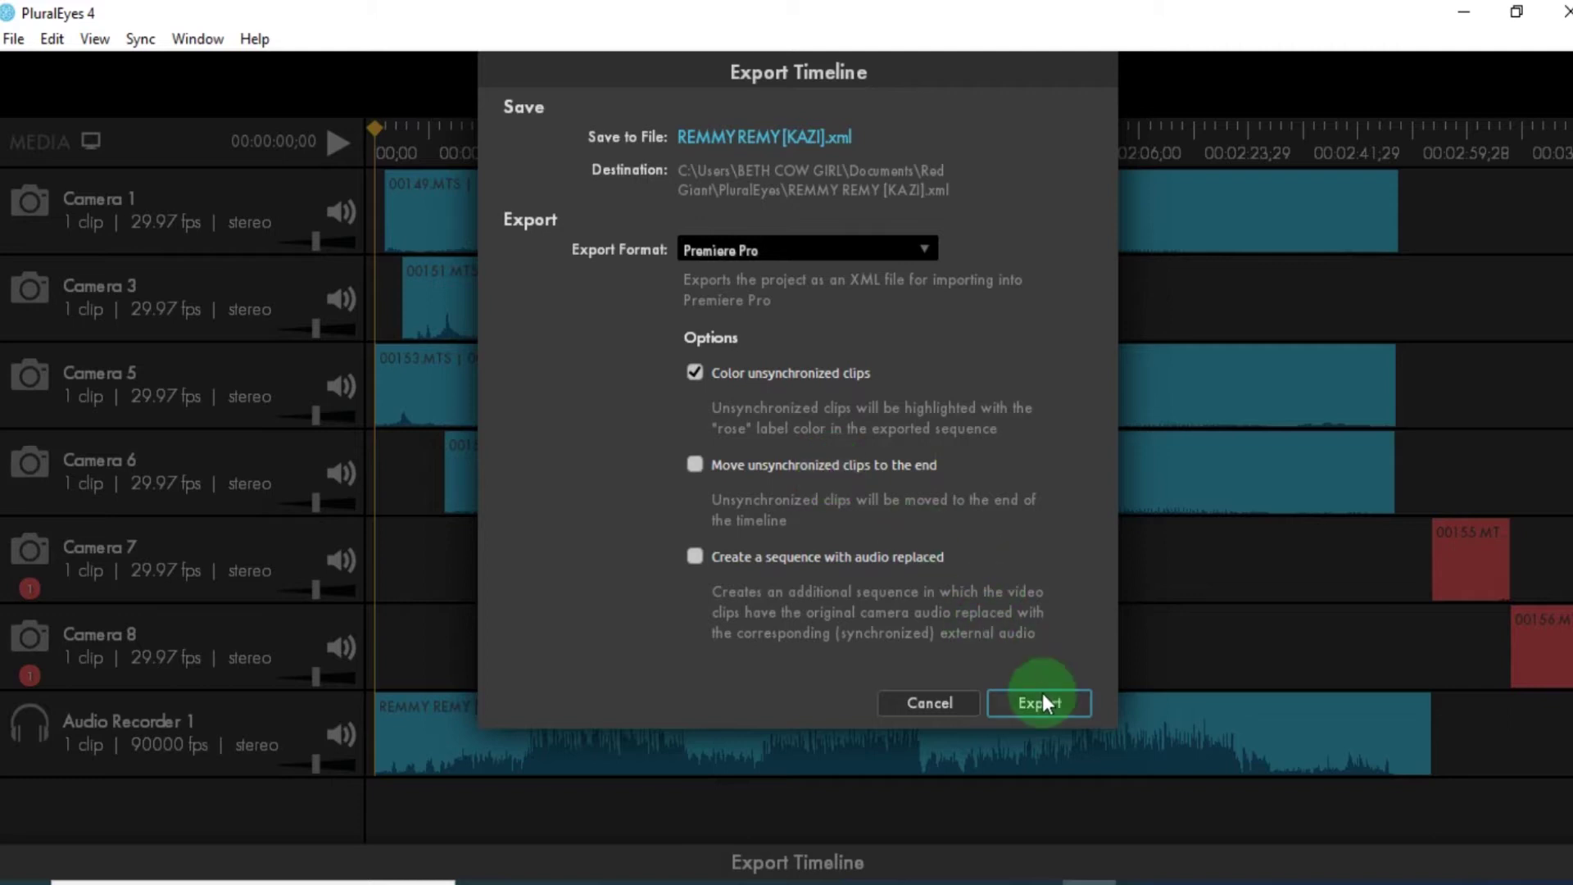
click(770, 136)
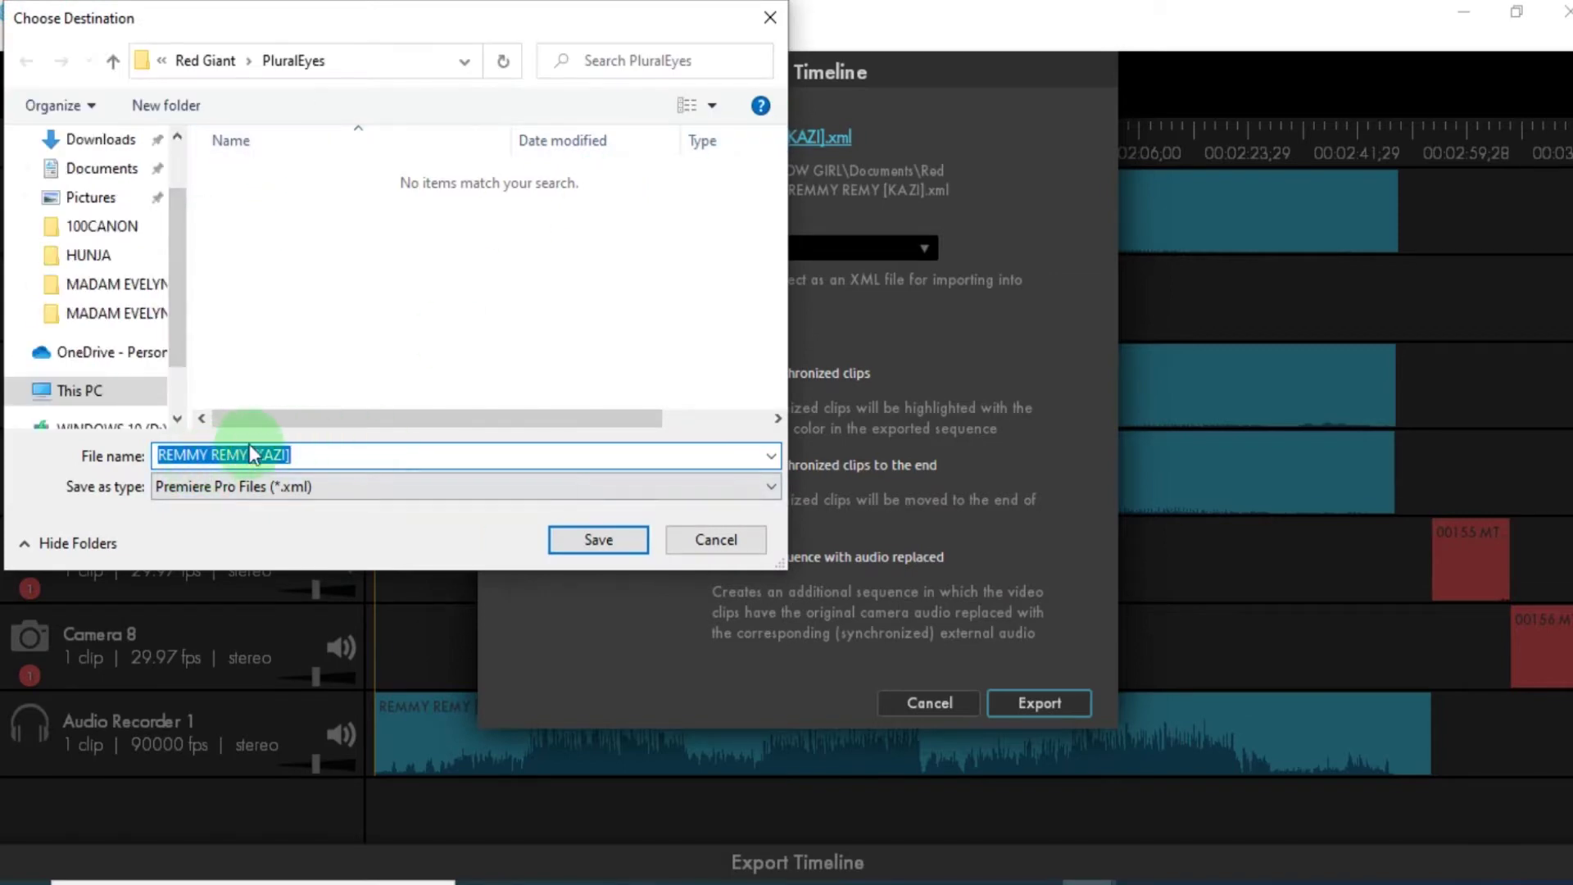
click(603, 543)
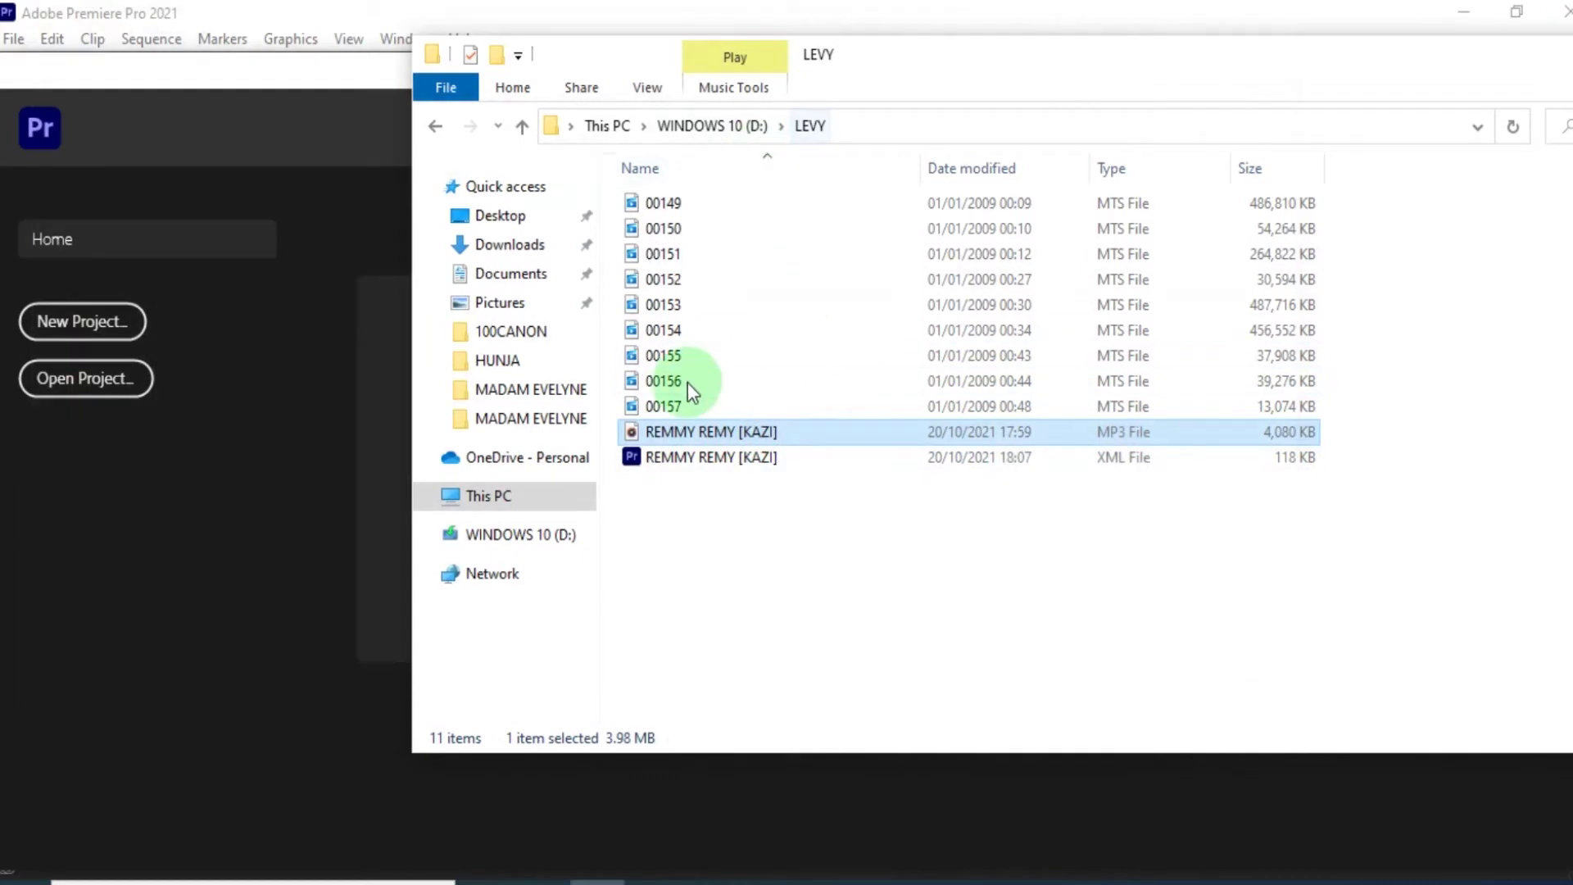
Open REMMY REMY [KAZI].xml in Premiere Pro 2021 to import the Synced Sequence.
click(711, 456)
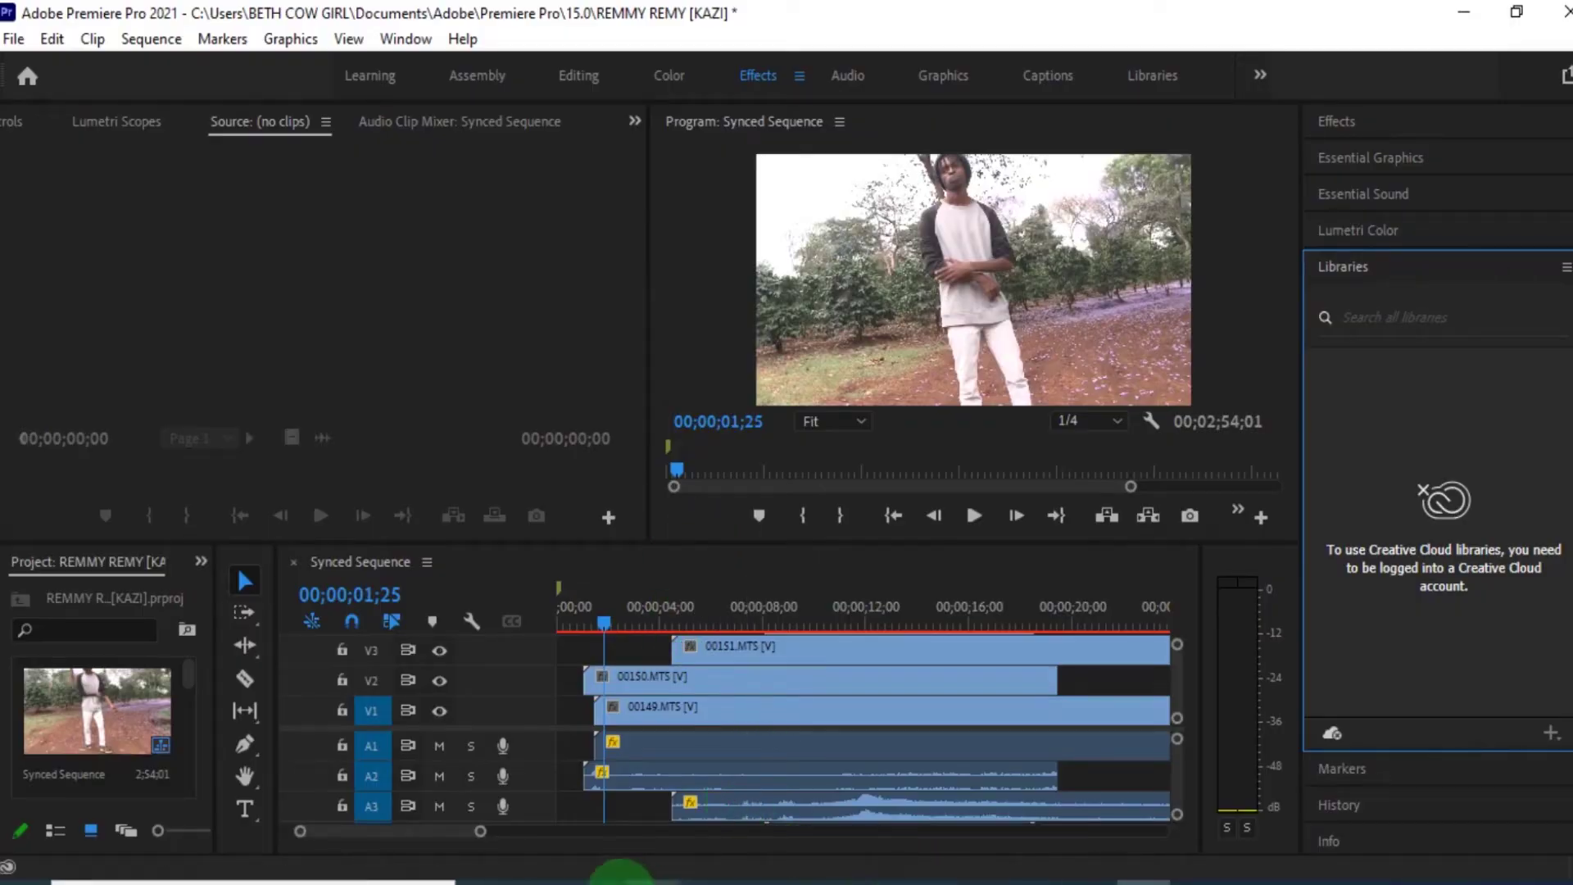
key(alt+Tab)
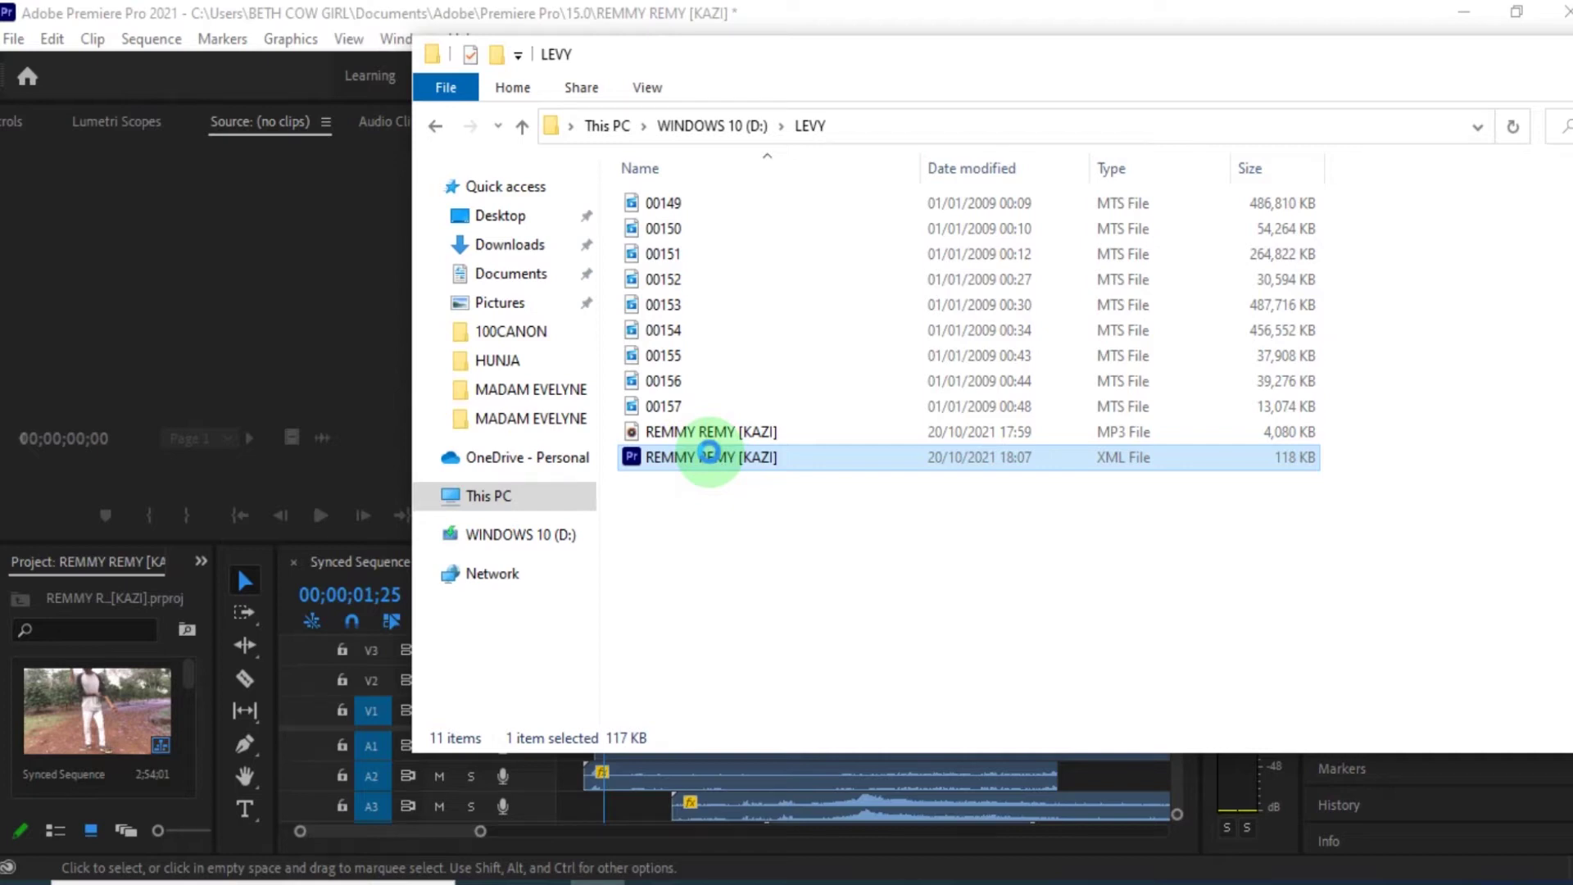
Set Adobe Premiere Pro 2021 as the default app for .xml files from the XML file's Properties.
right_click(708, 455)
click(803, 867)
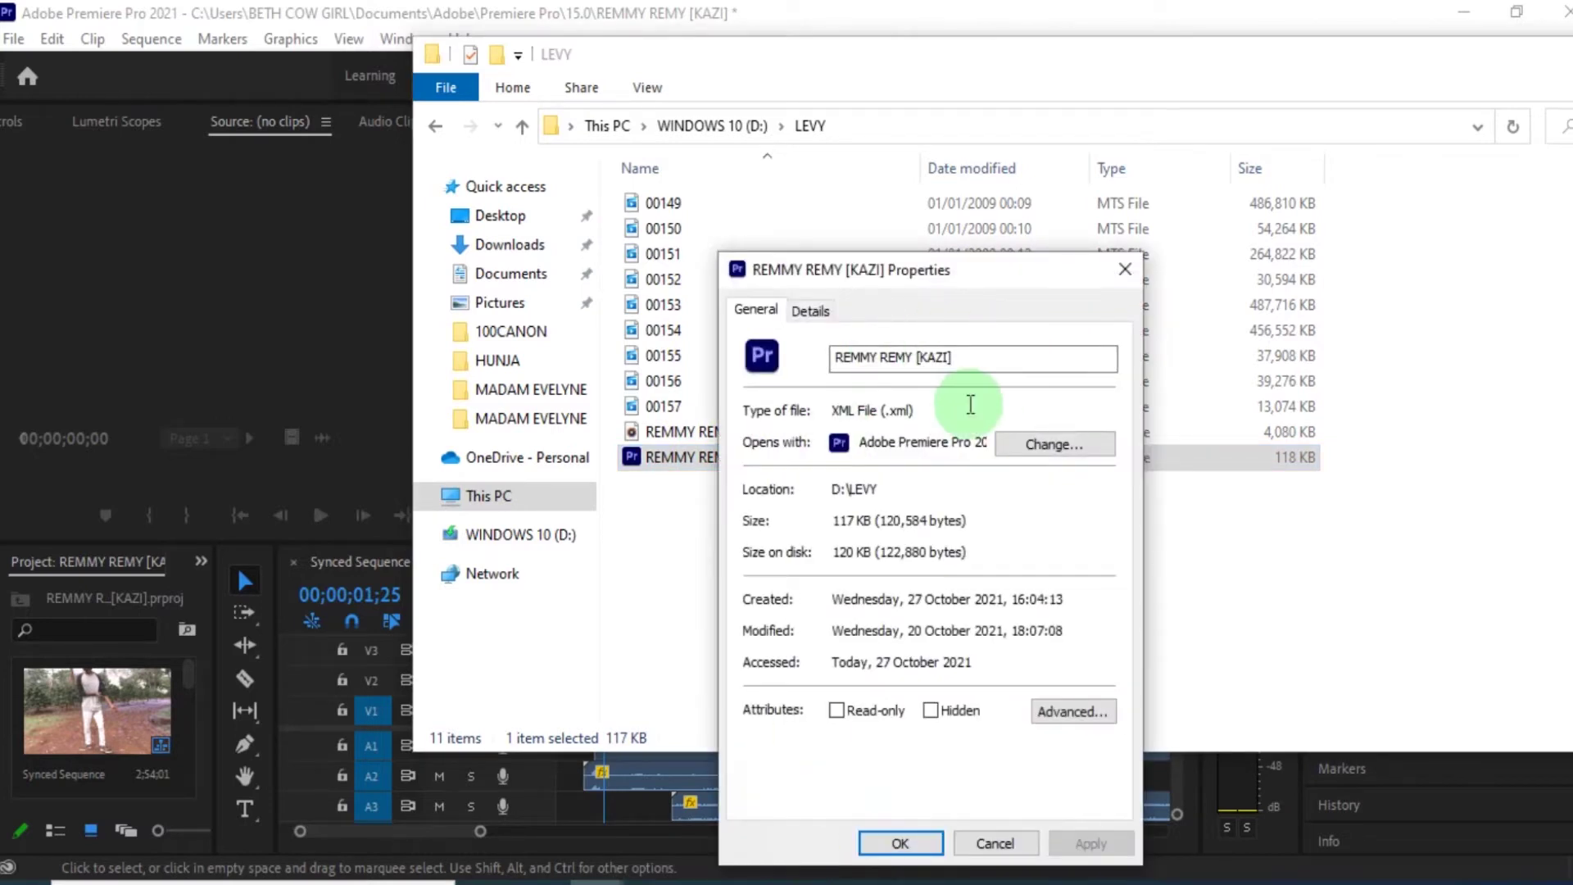
click(1053, 451)
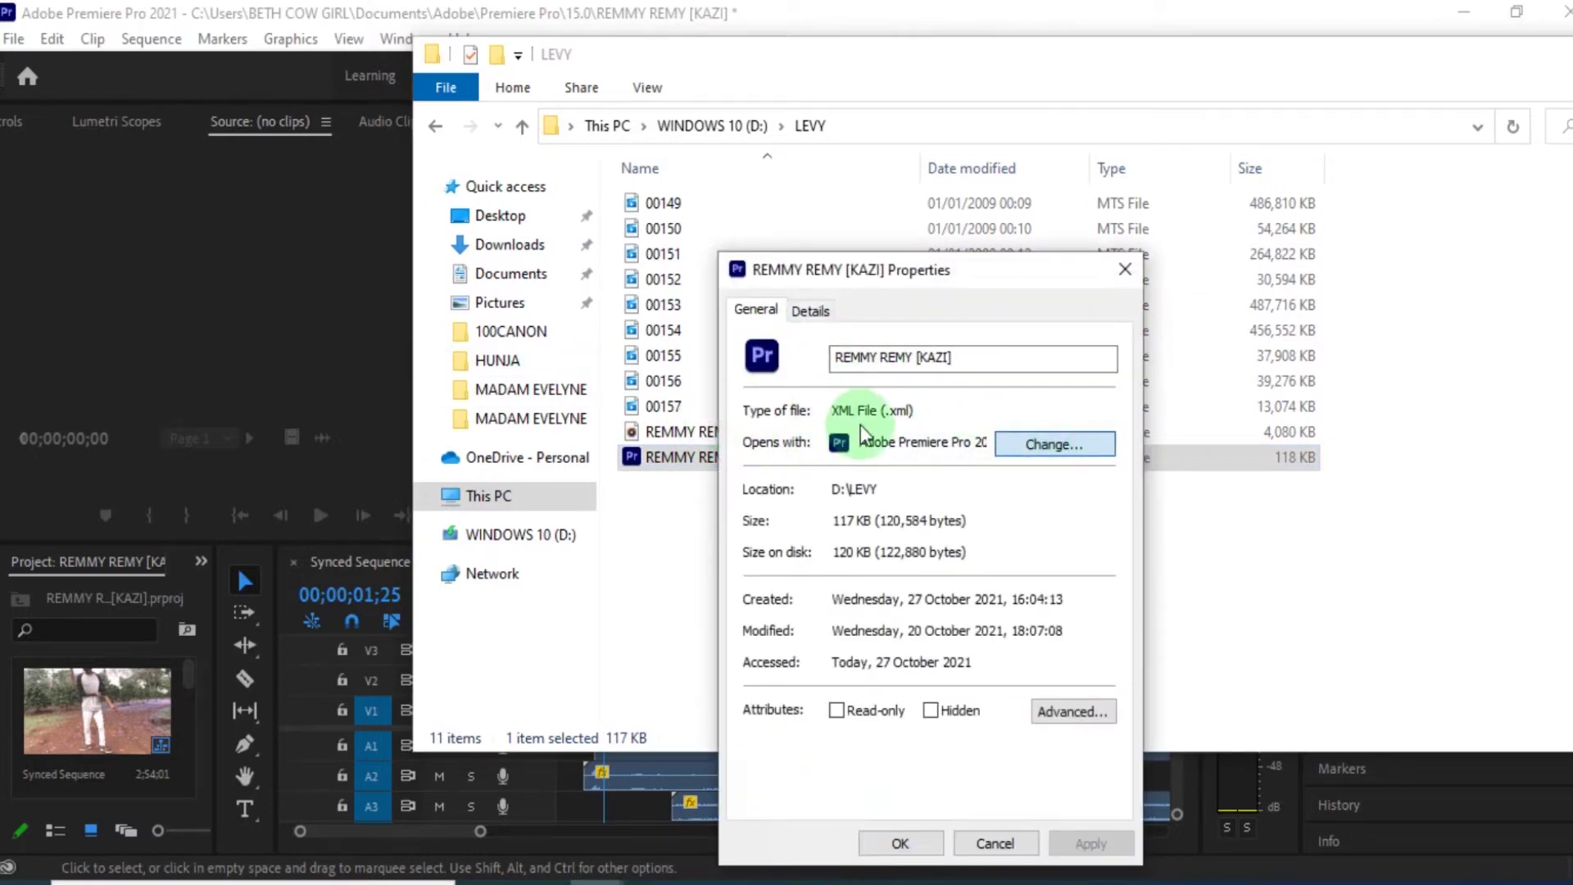
click(1049, 444)
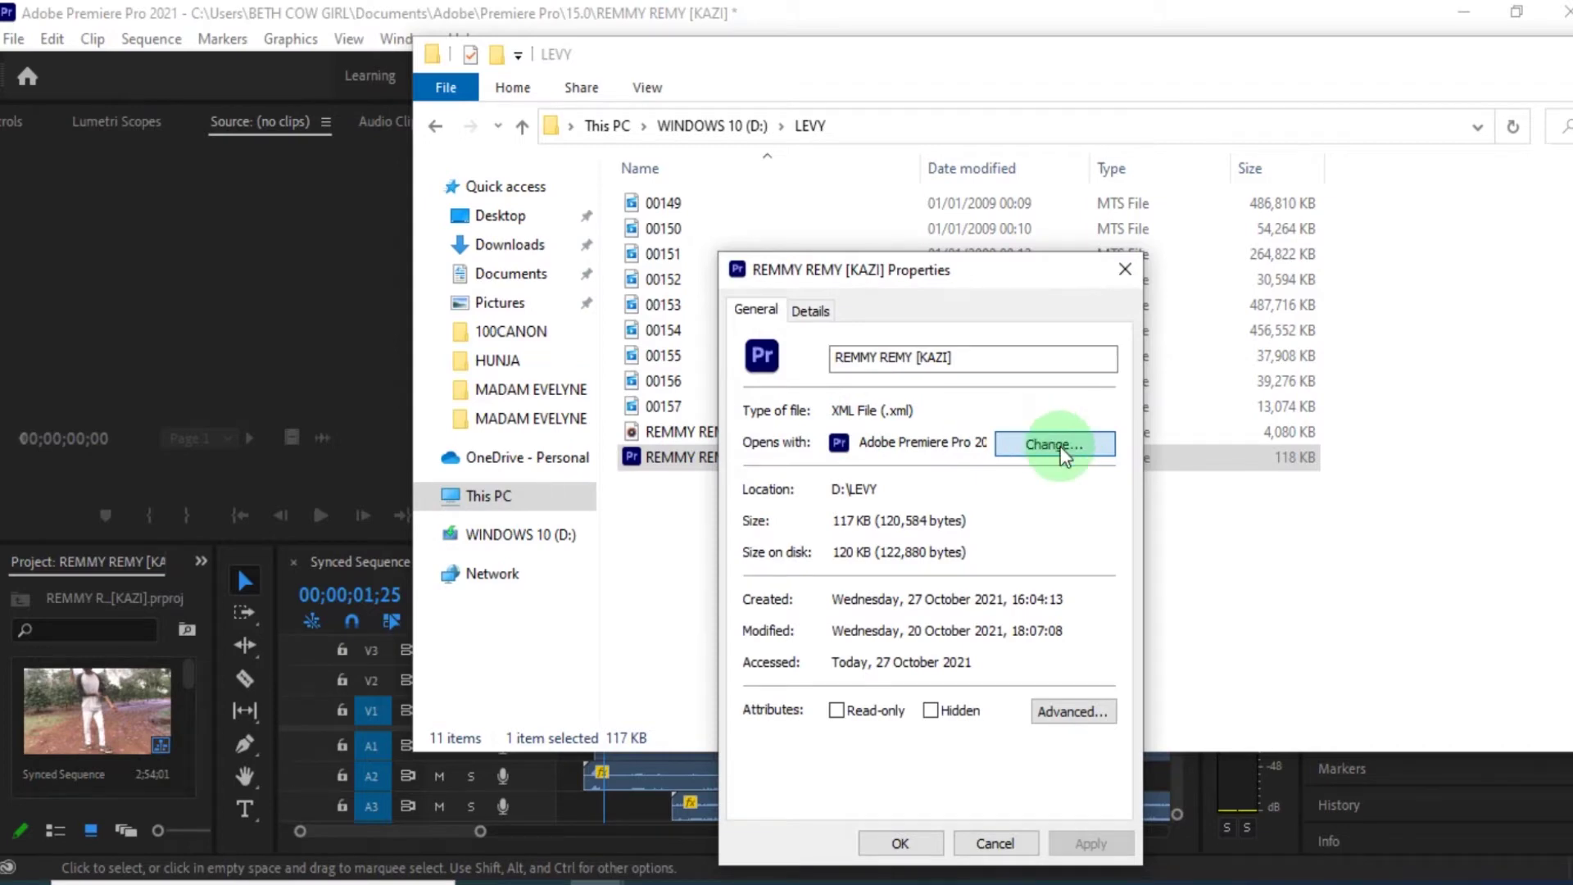
click(861, 415)
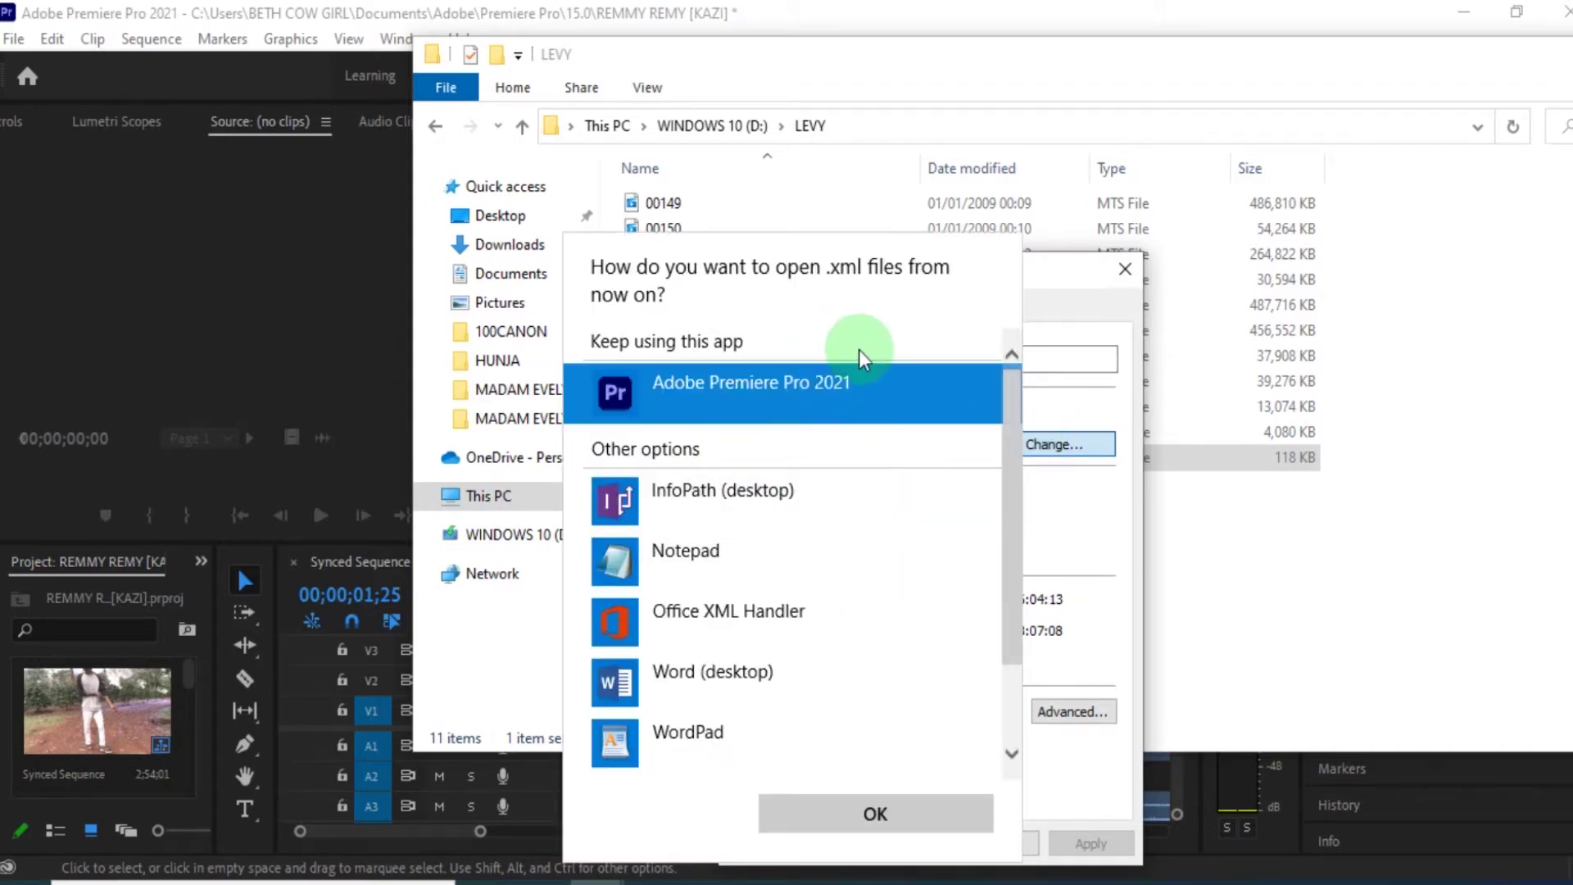
click(922, 826)
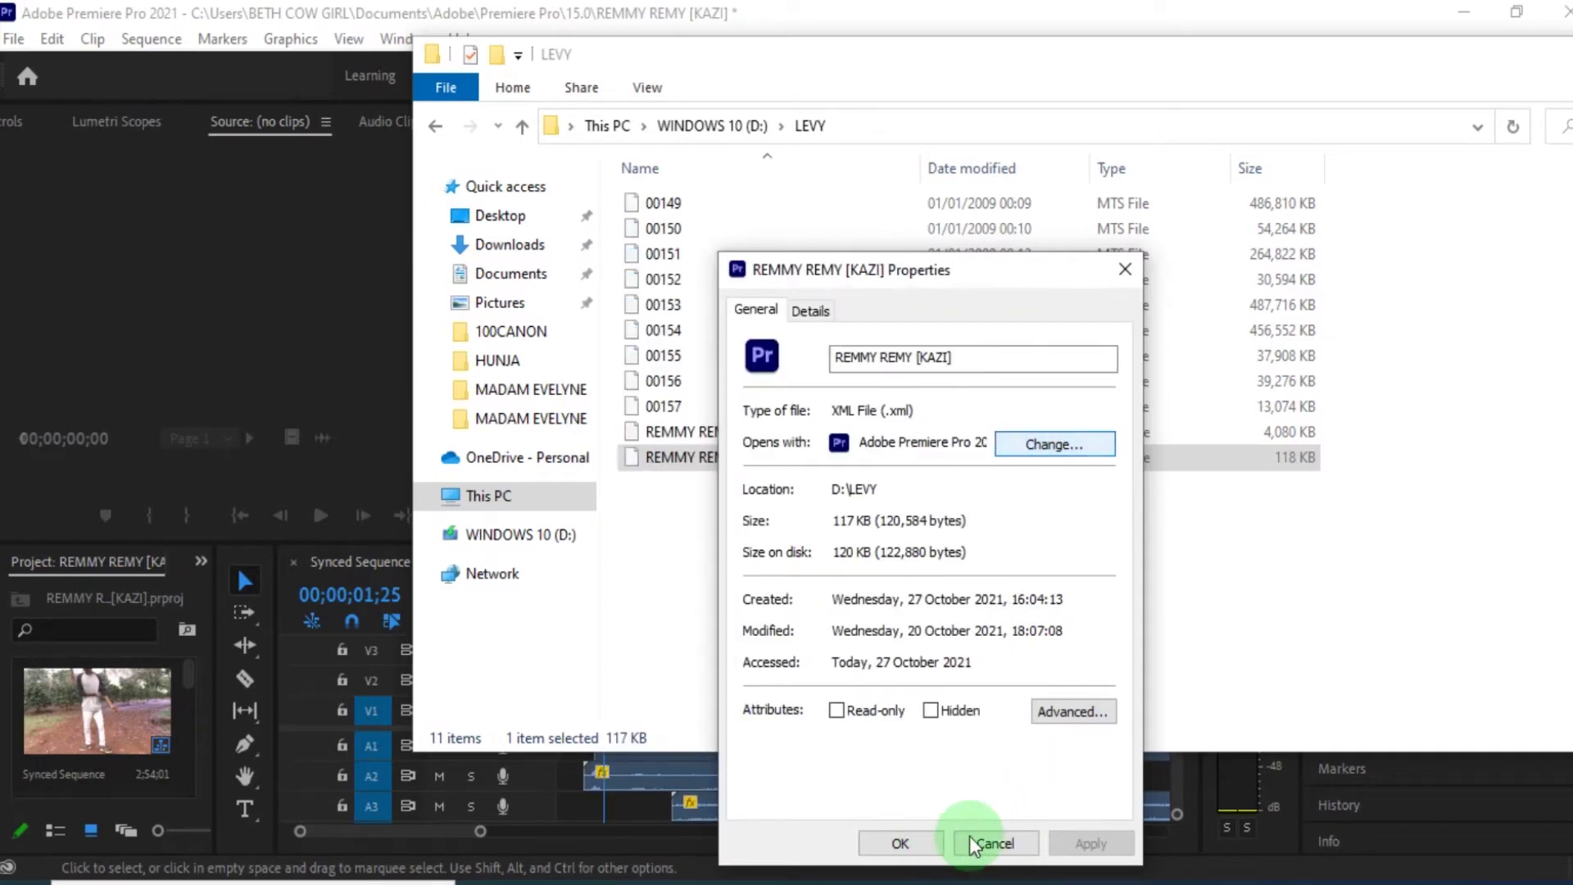
click(899, 843)
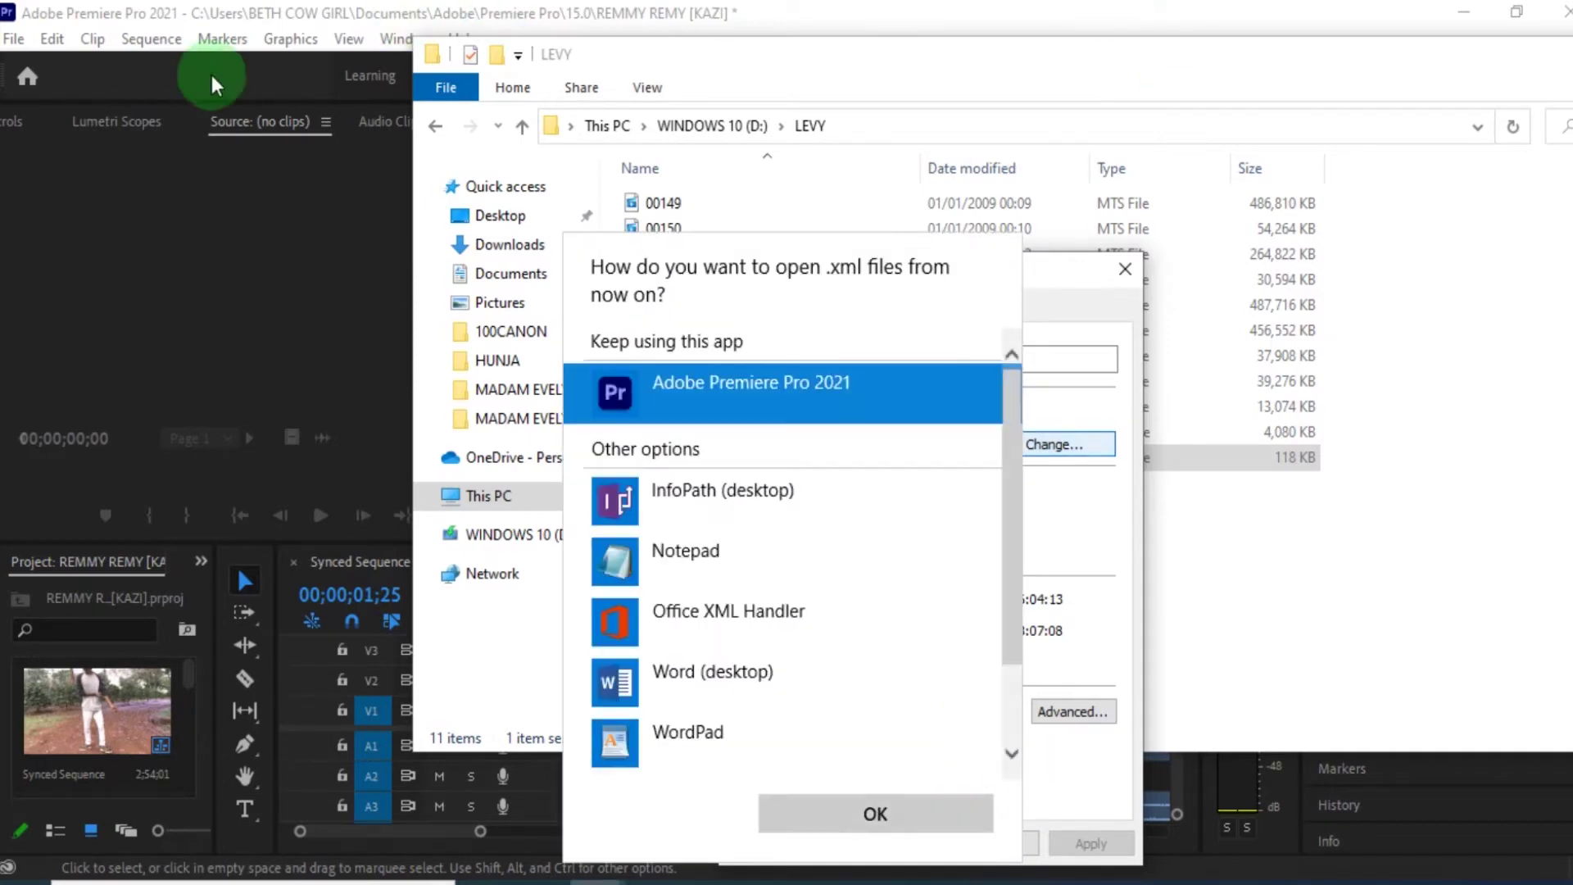
click(727, 738)
Return to Premiere and play the Synced Sequence to 00;00;06;28 to confirm sync.
click(211, 219)
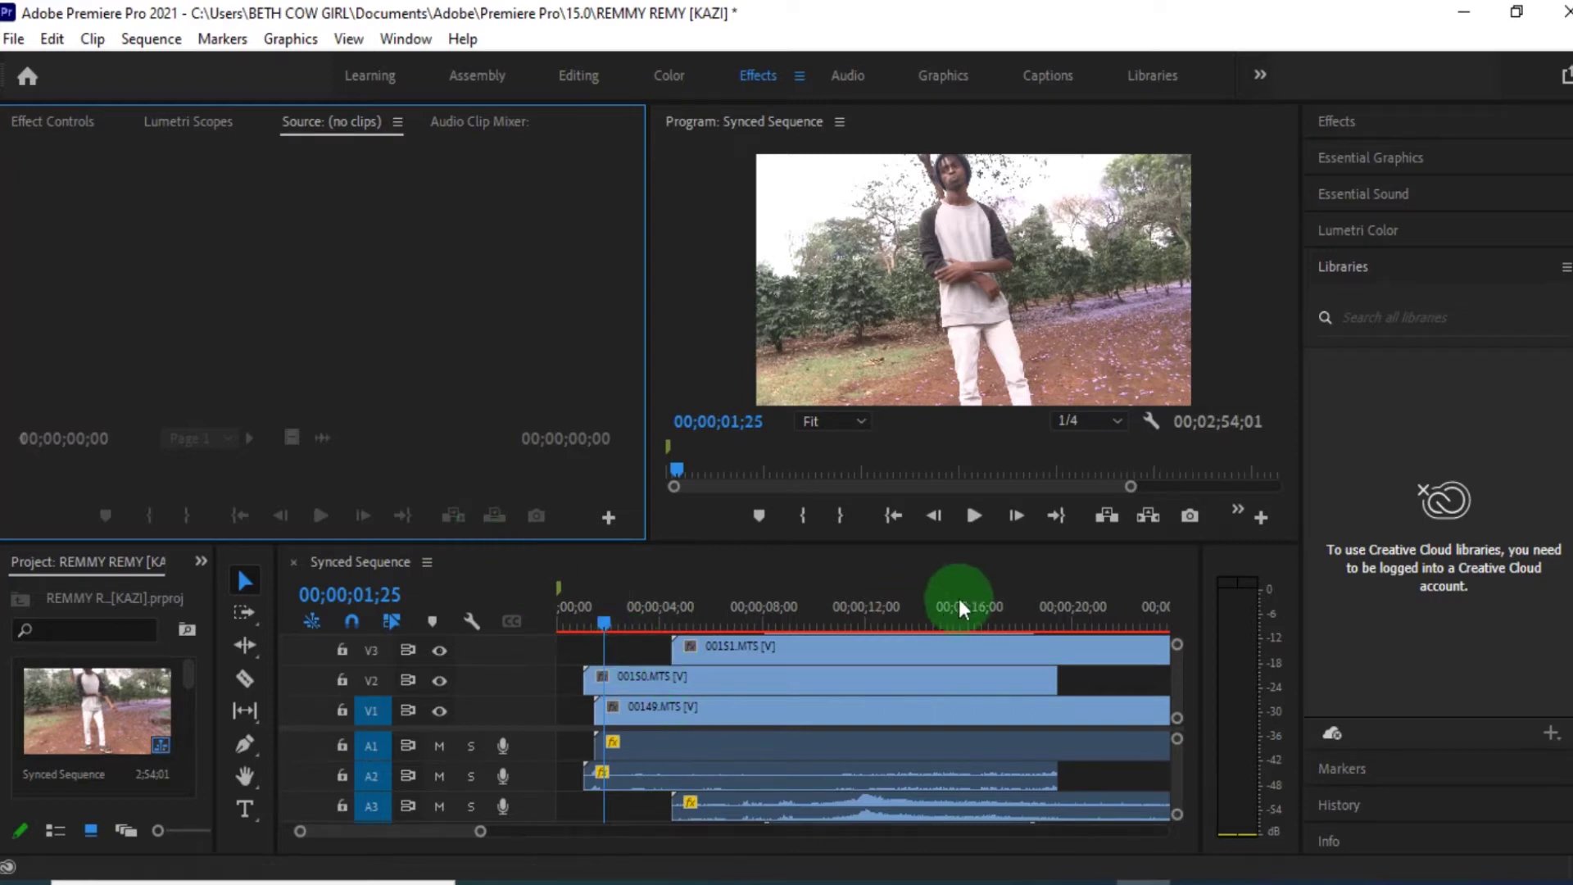
click(975, 515)
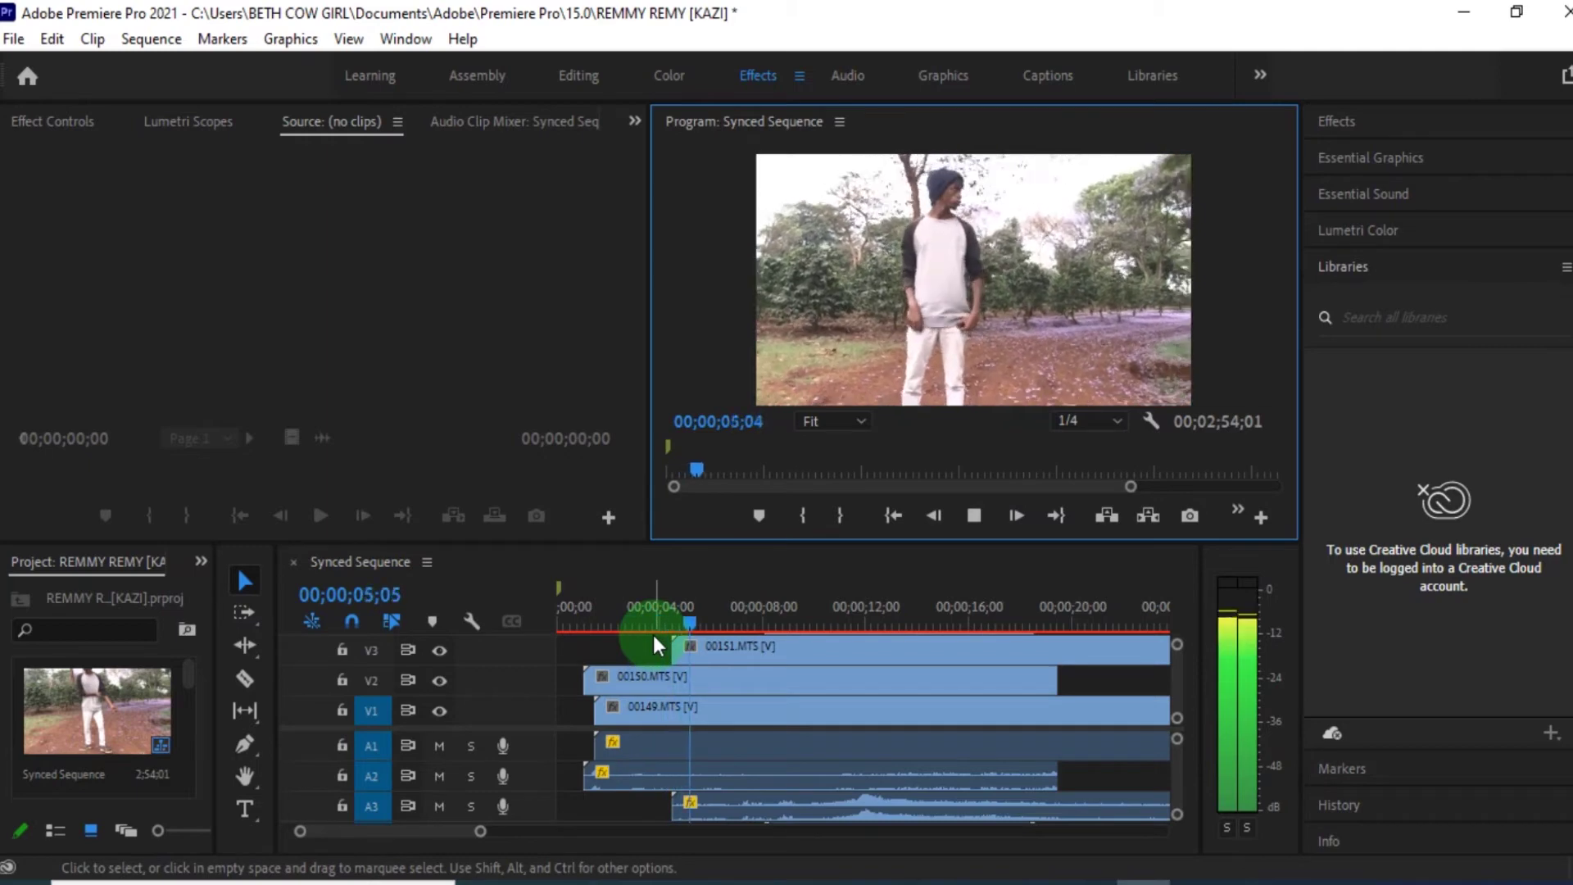
key(space)
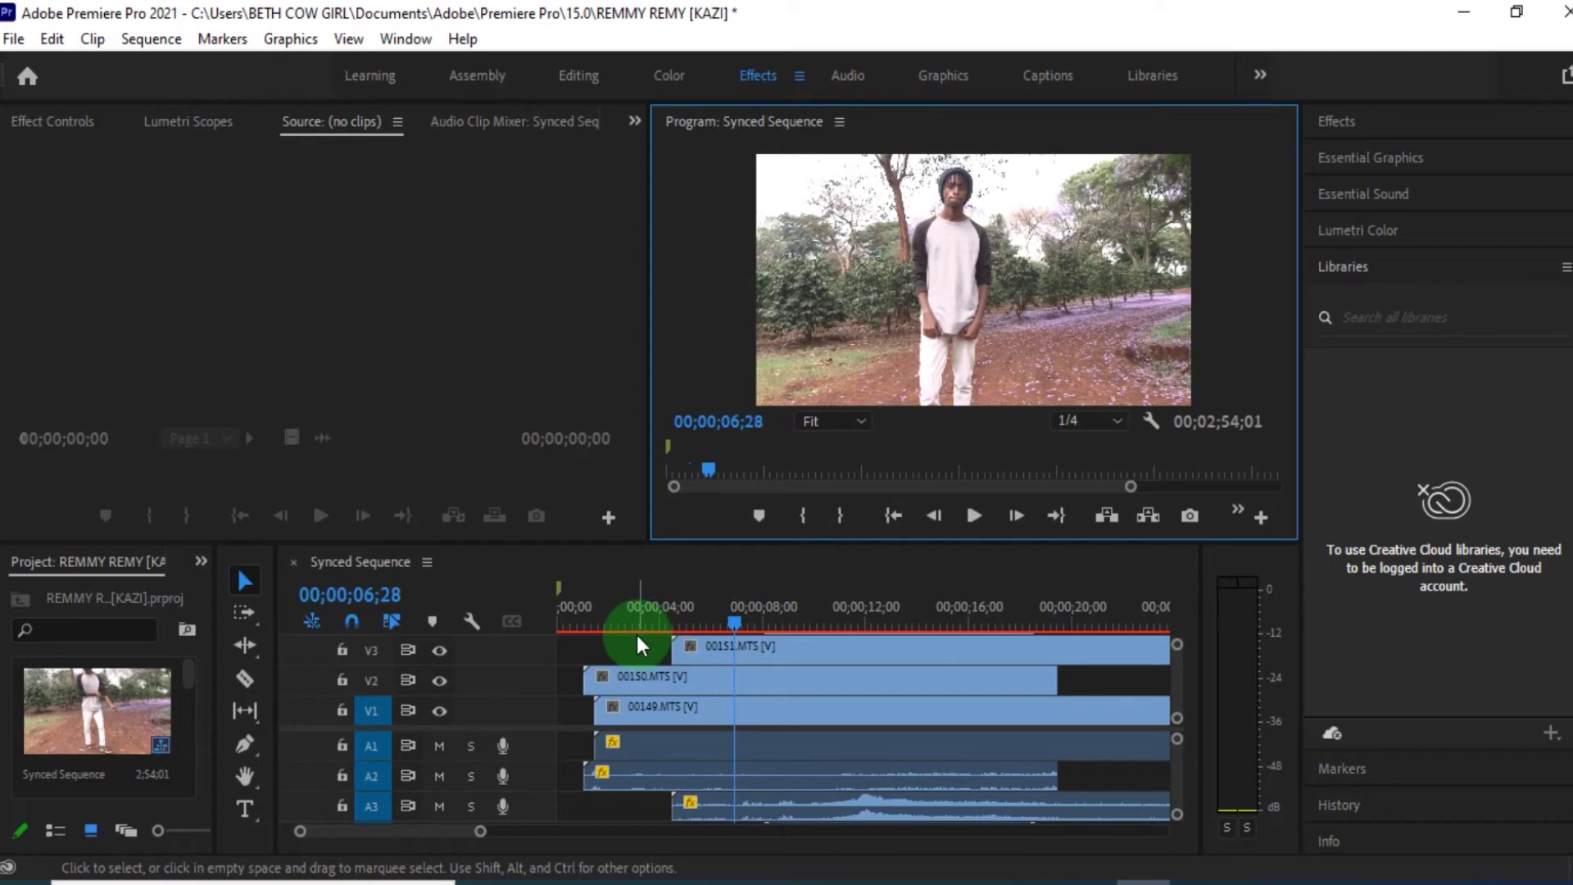
click(639, 646)
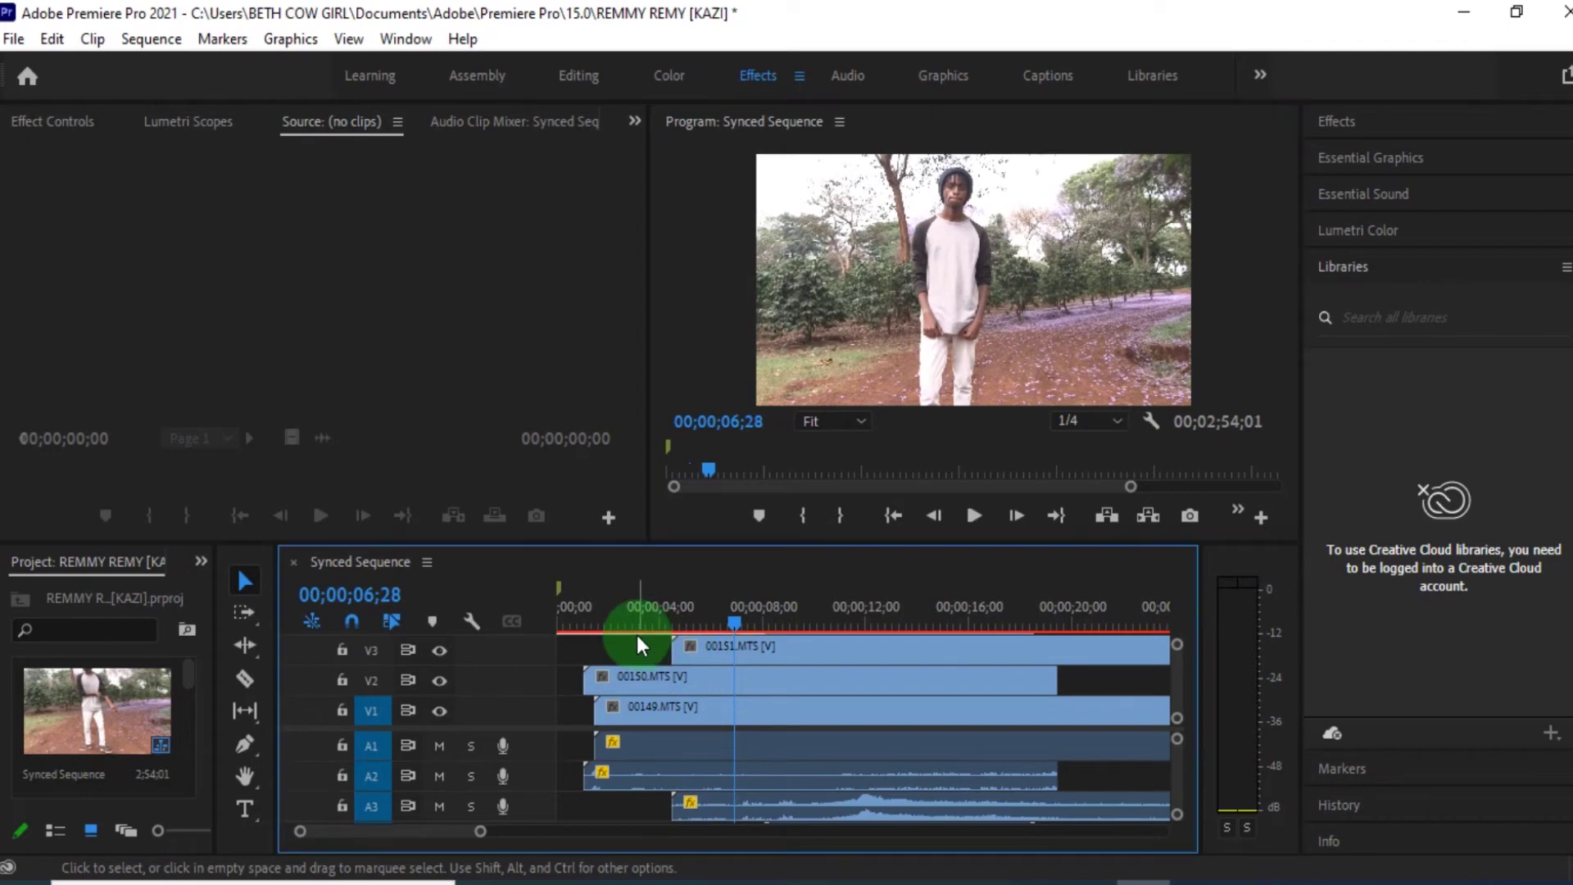
Mute audio tracks A1 through A6 in the enlarged timeline, then play with only the song audible.
key(grave)
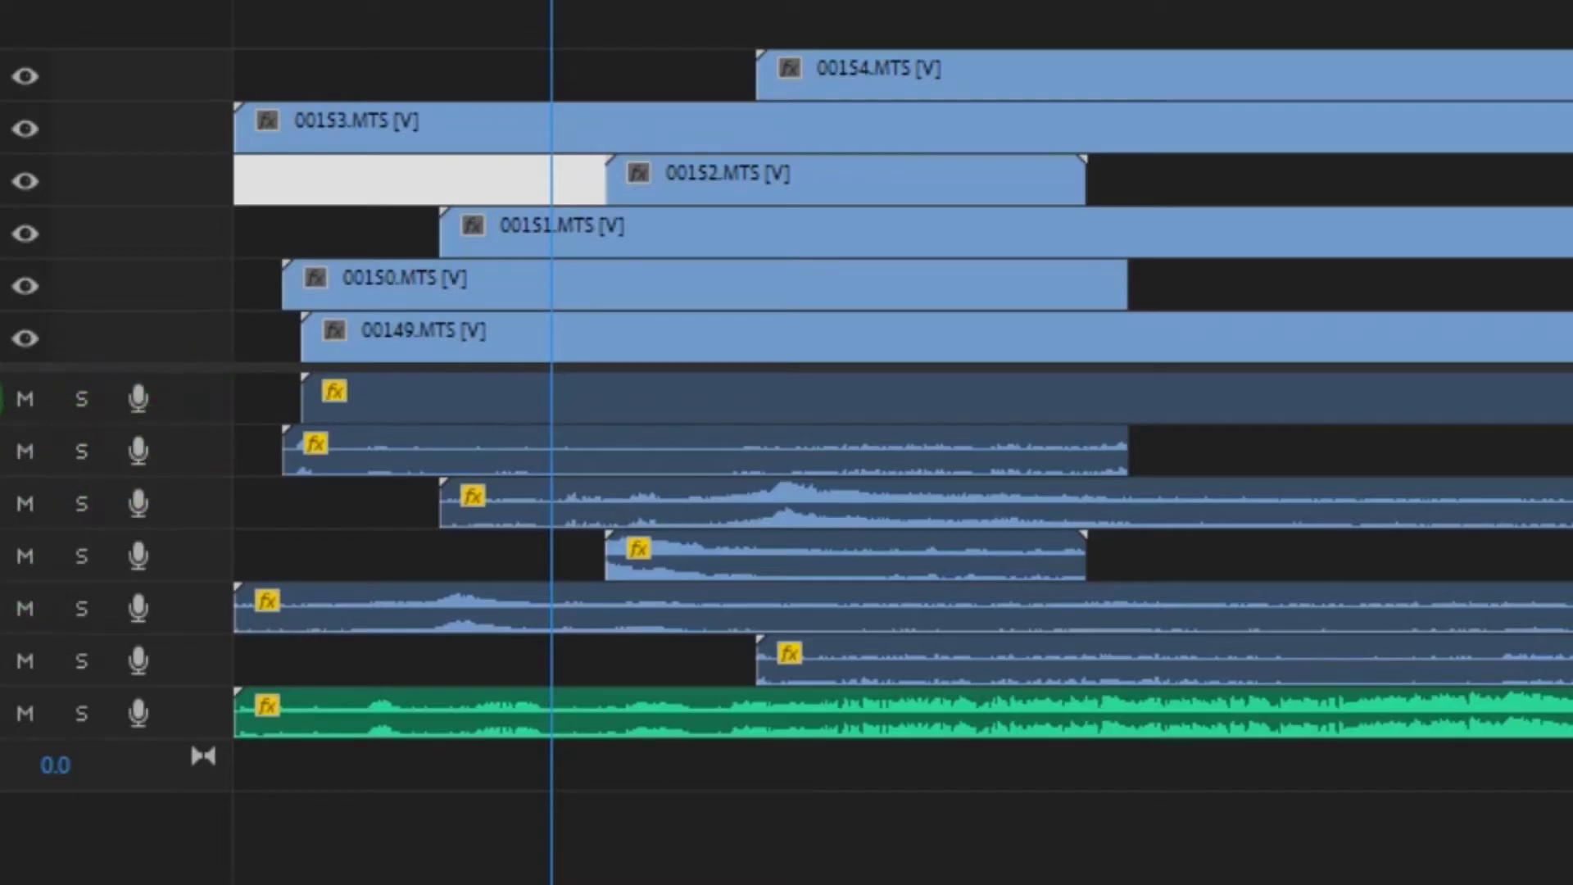
click(18, 399)
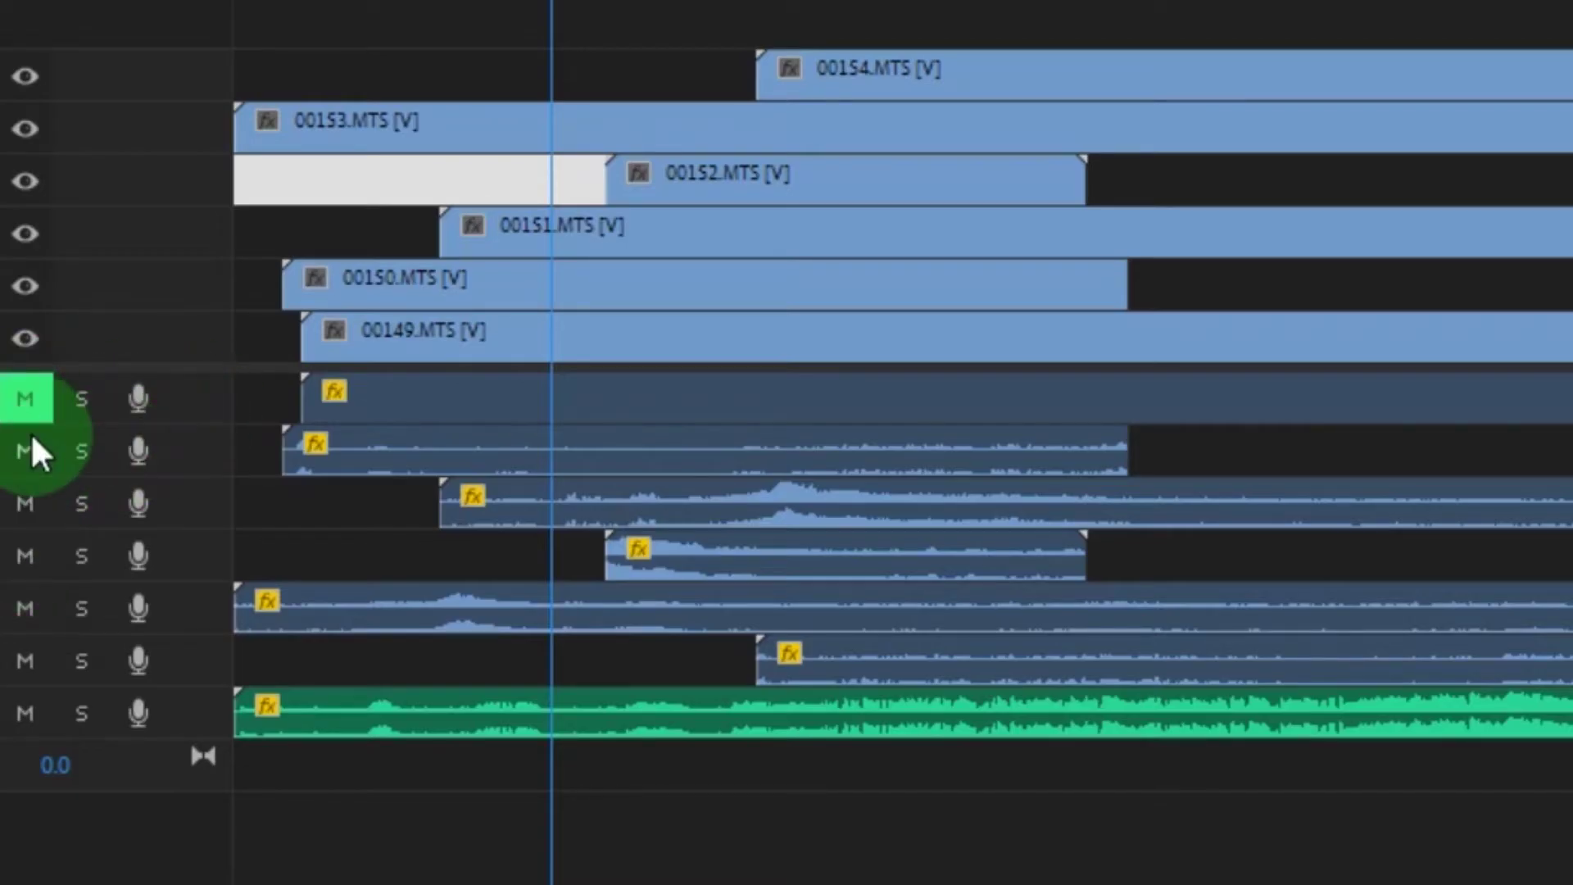
click(28, 450)
click(27, 503)
click(23, 557)
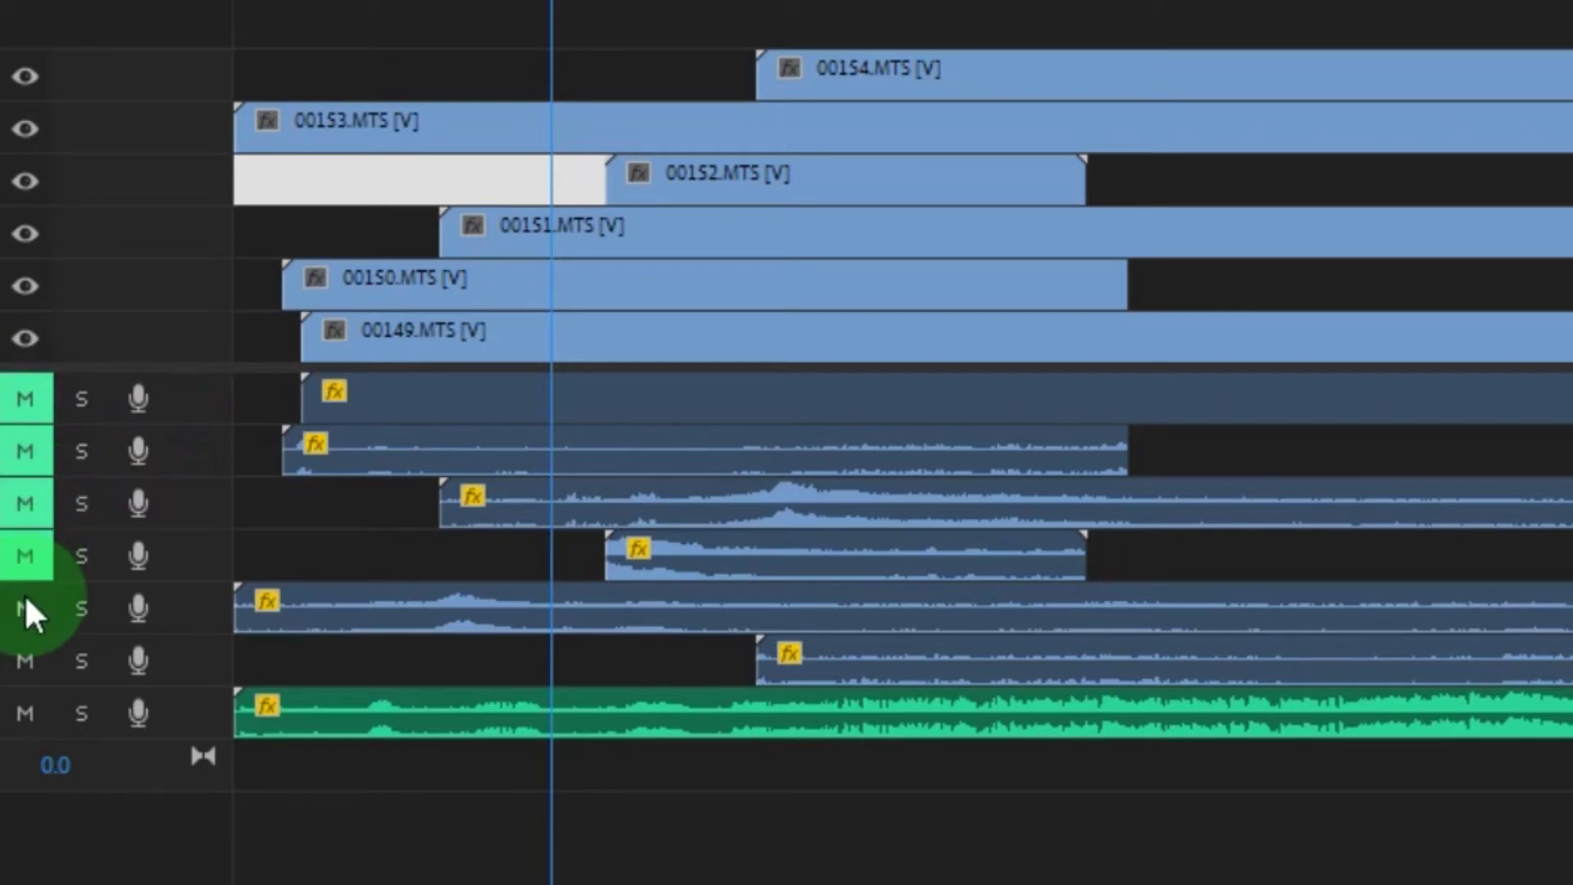
click(28, 608)
click(31, 659)
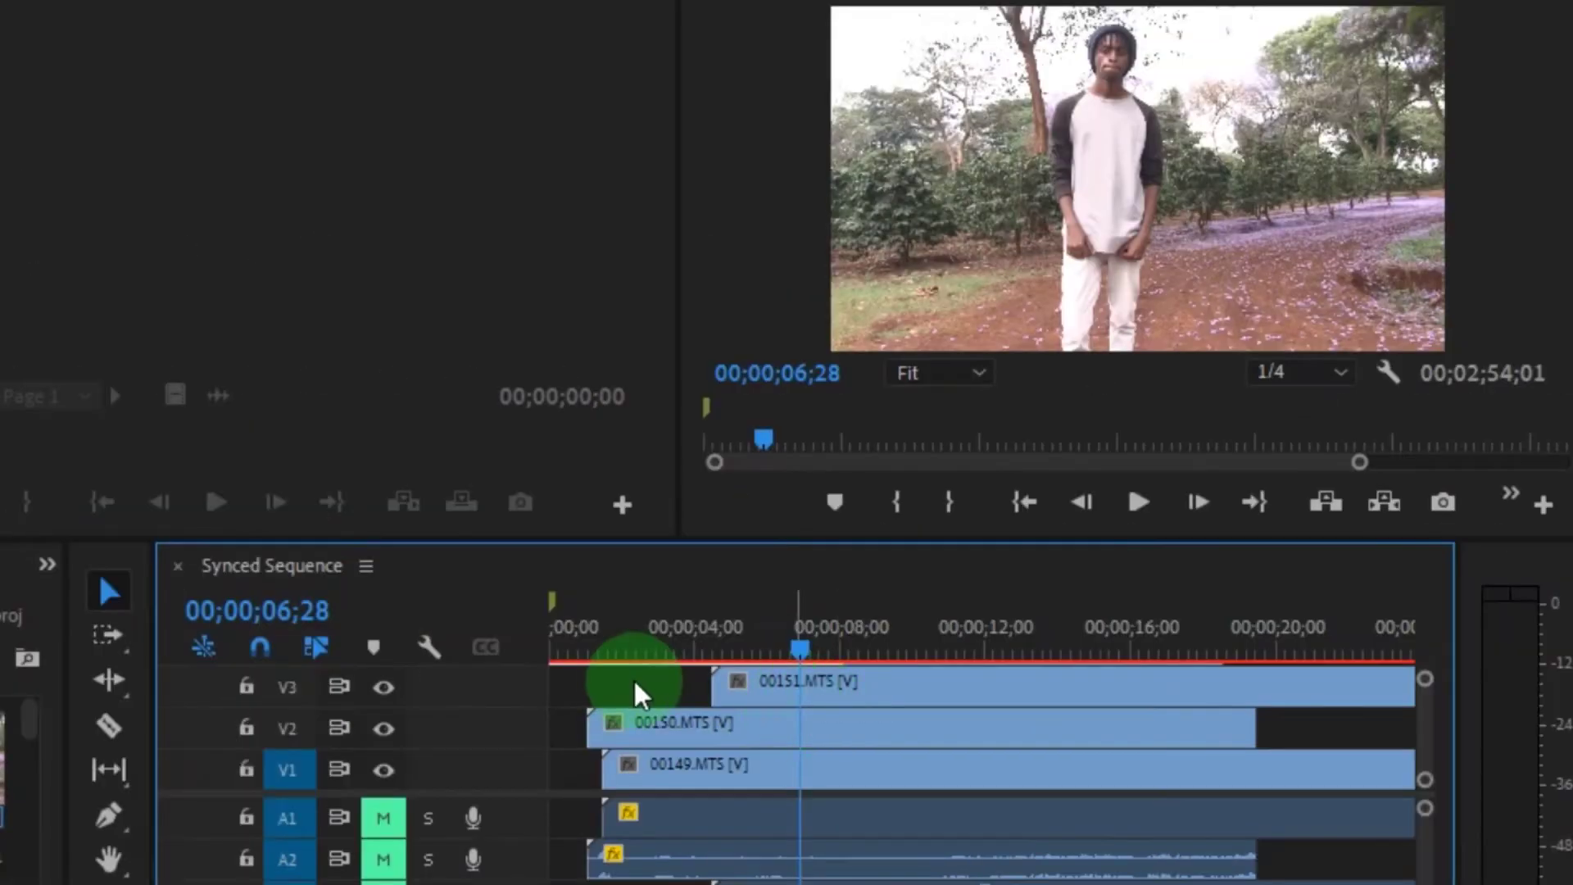
key(minus)
click(1233, 754)
key(space)
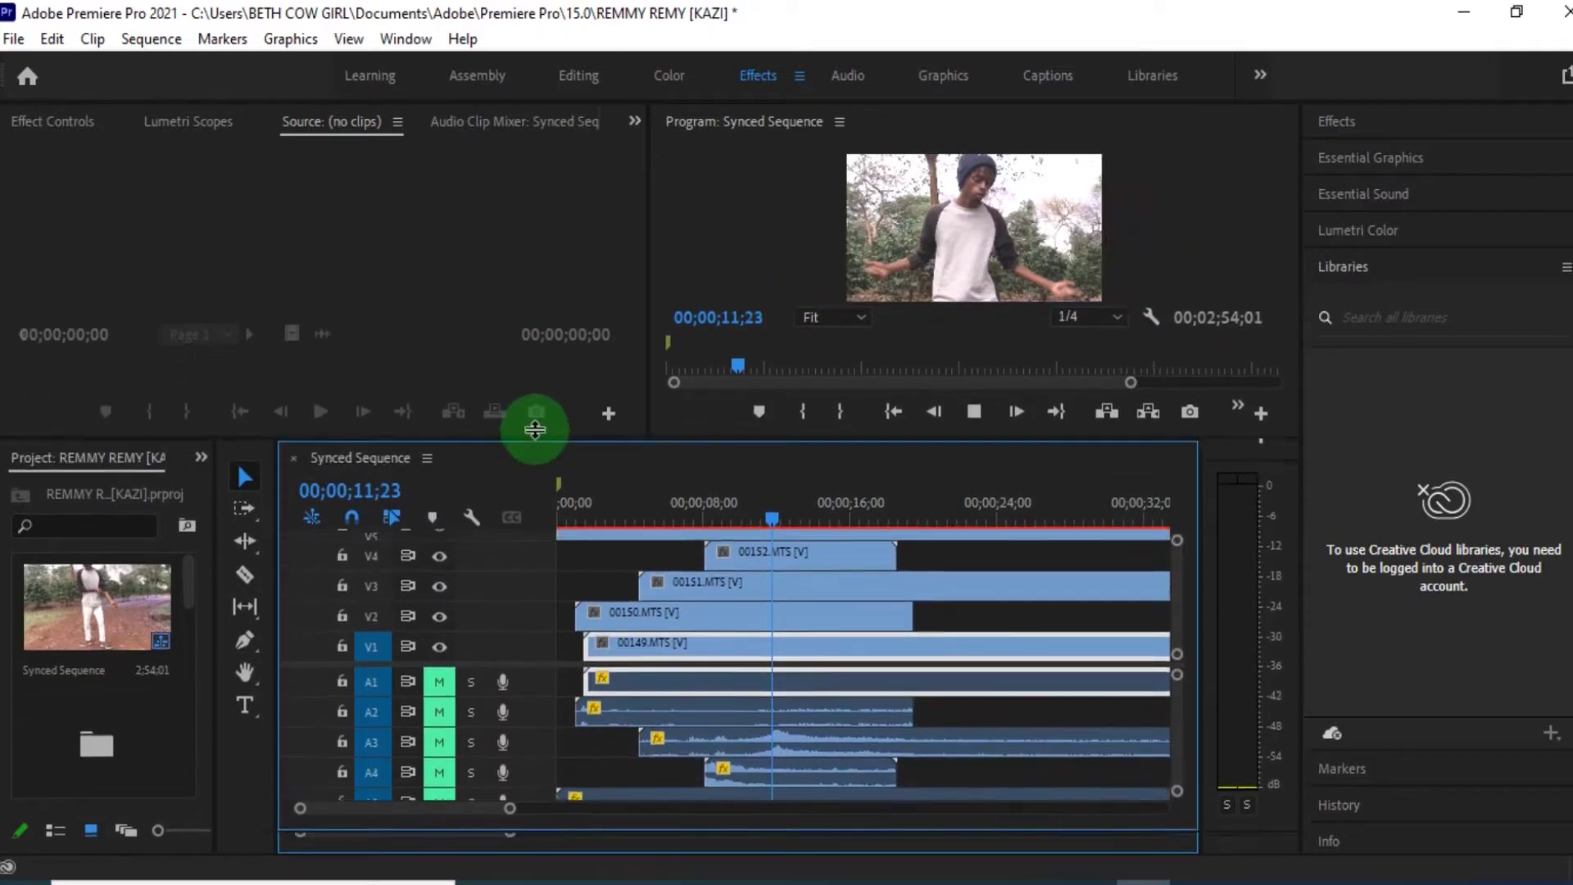
Expand the video tracks to show 00154 on V6 and play to 00;00;13;23.
drag(482, 671, 467, 772)
drag(510, 577, 480, 478)
key(space)
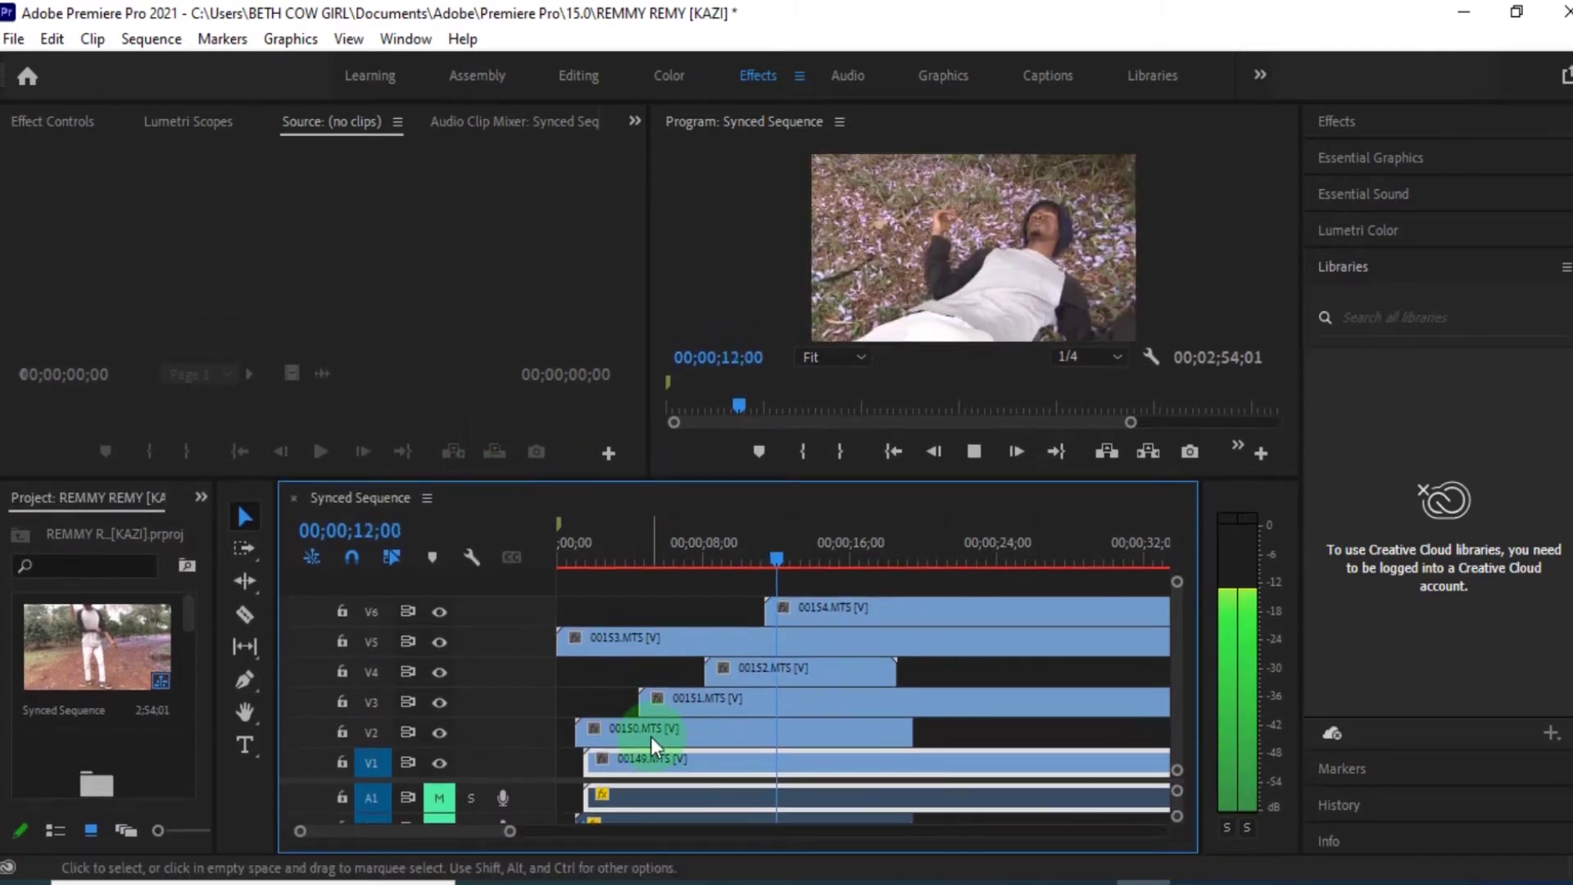
click(975, 452)
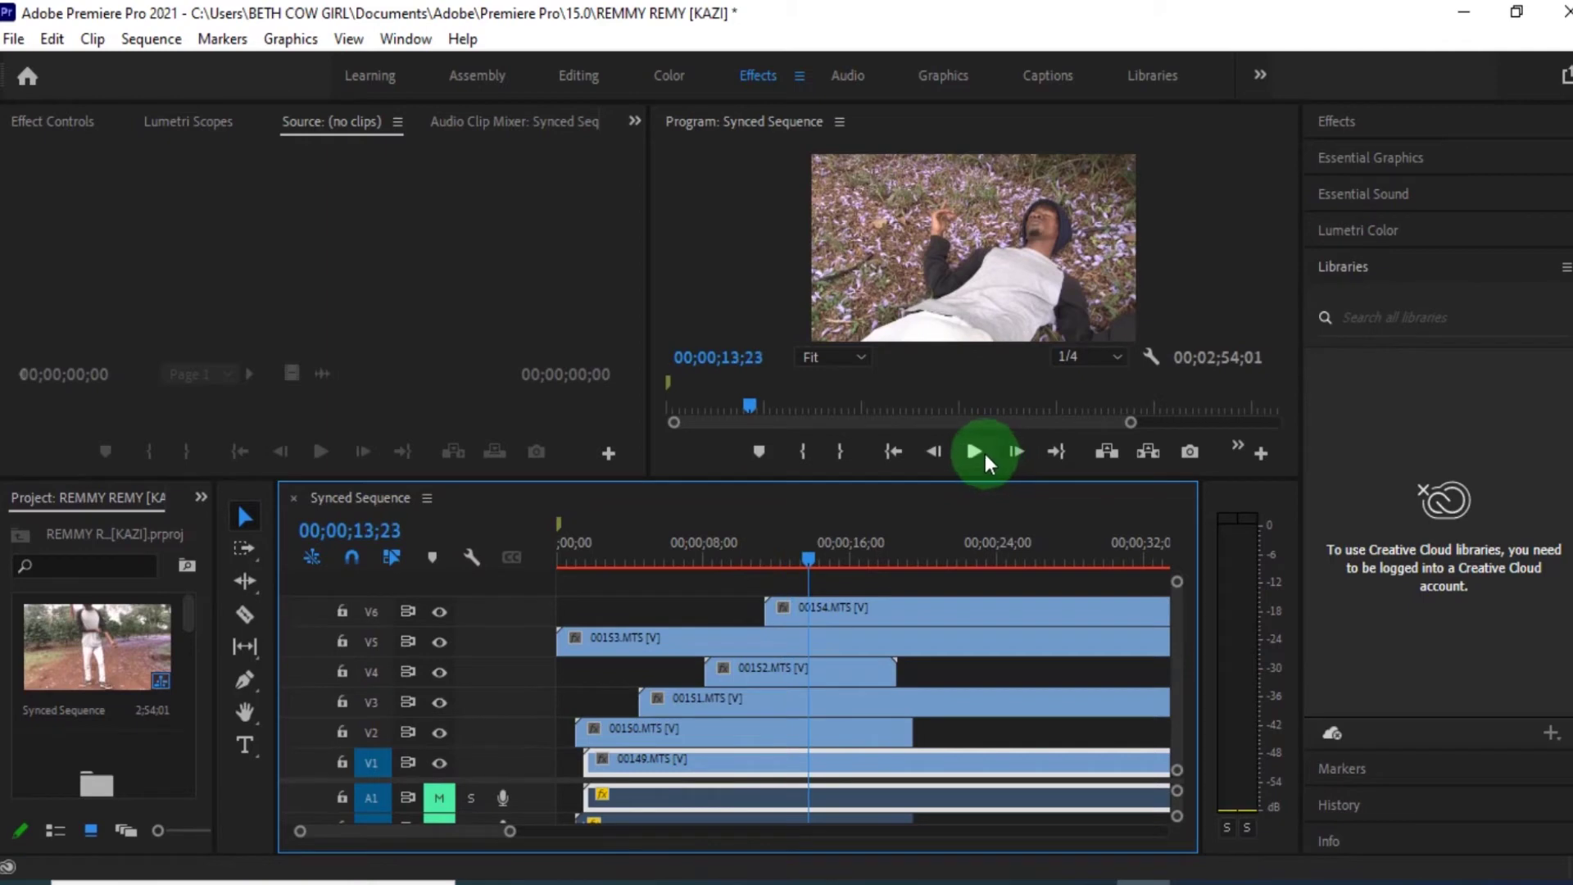
click(883, 613)
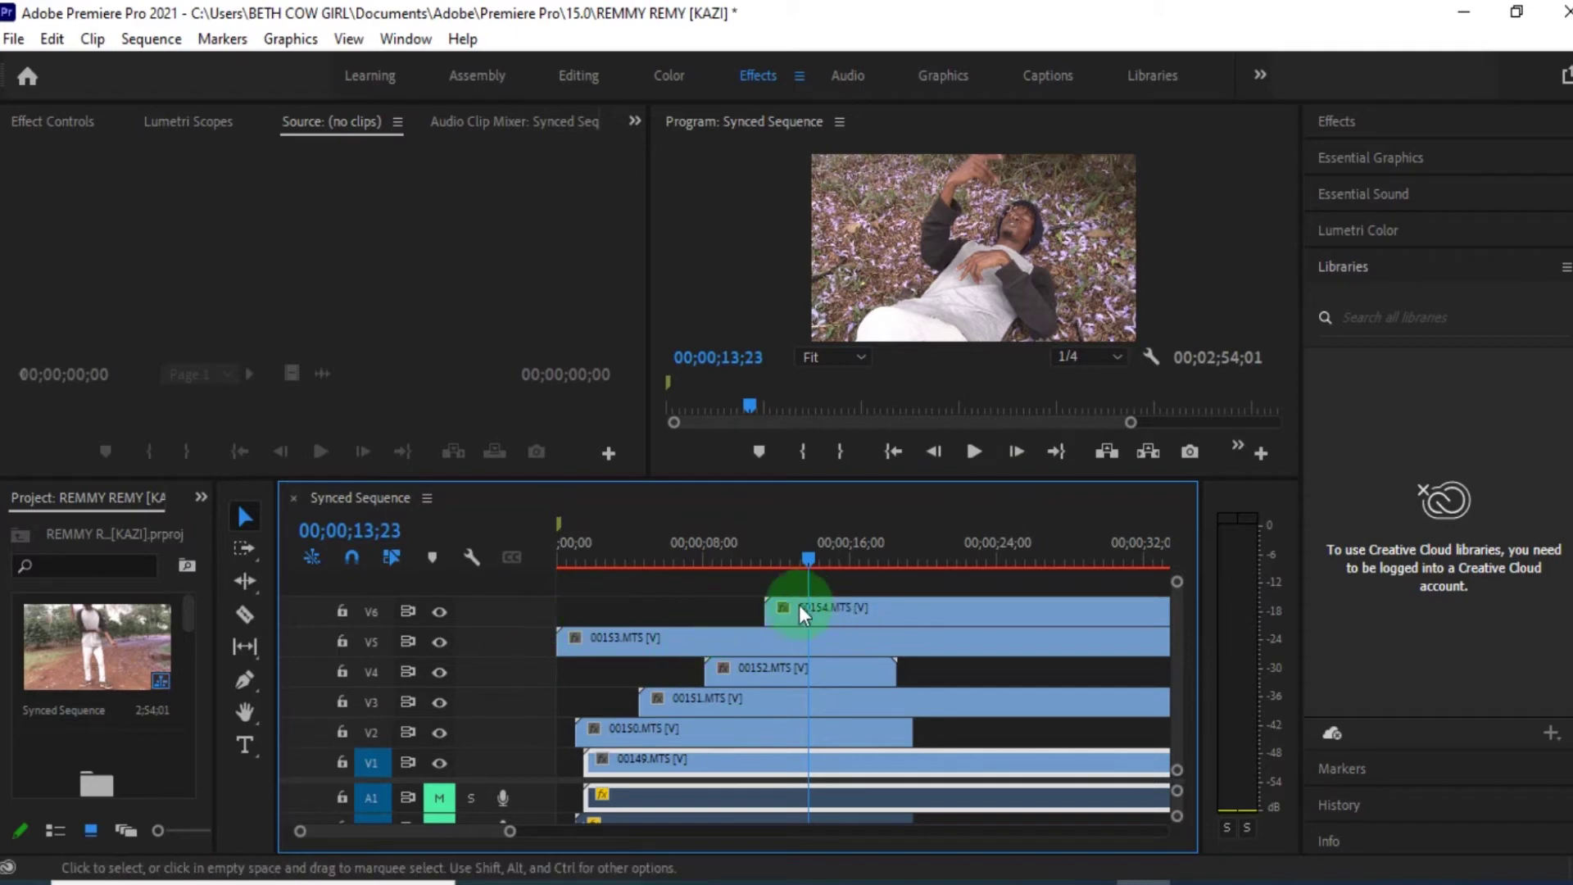
Razor-cut clip 00154 on V6 and trim the later piece's start, leaving a gap.
click(846, 617)
key(c)
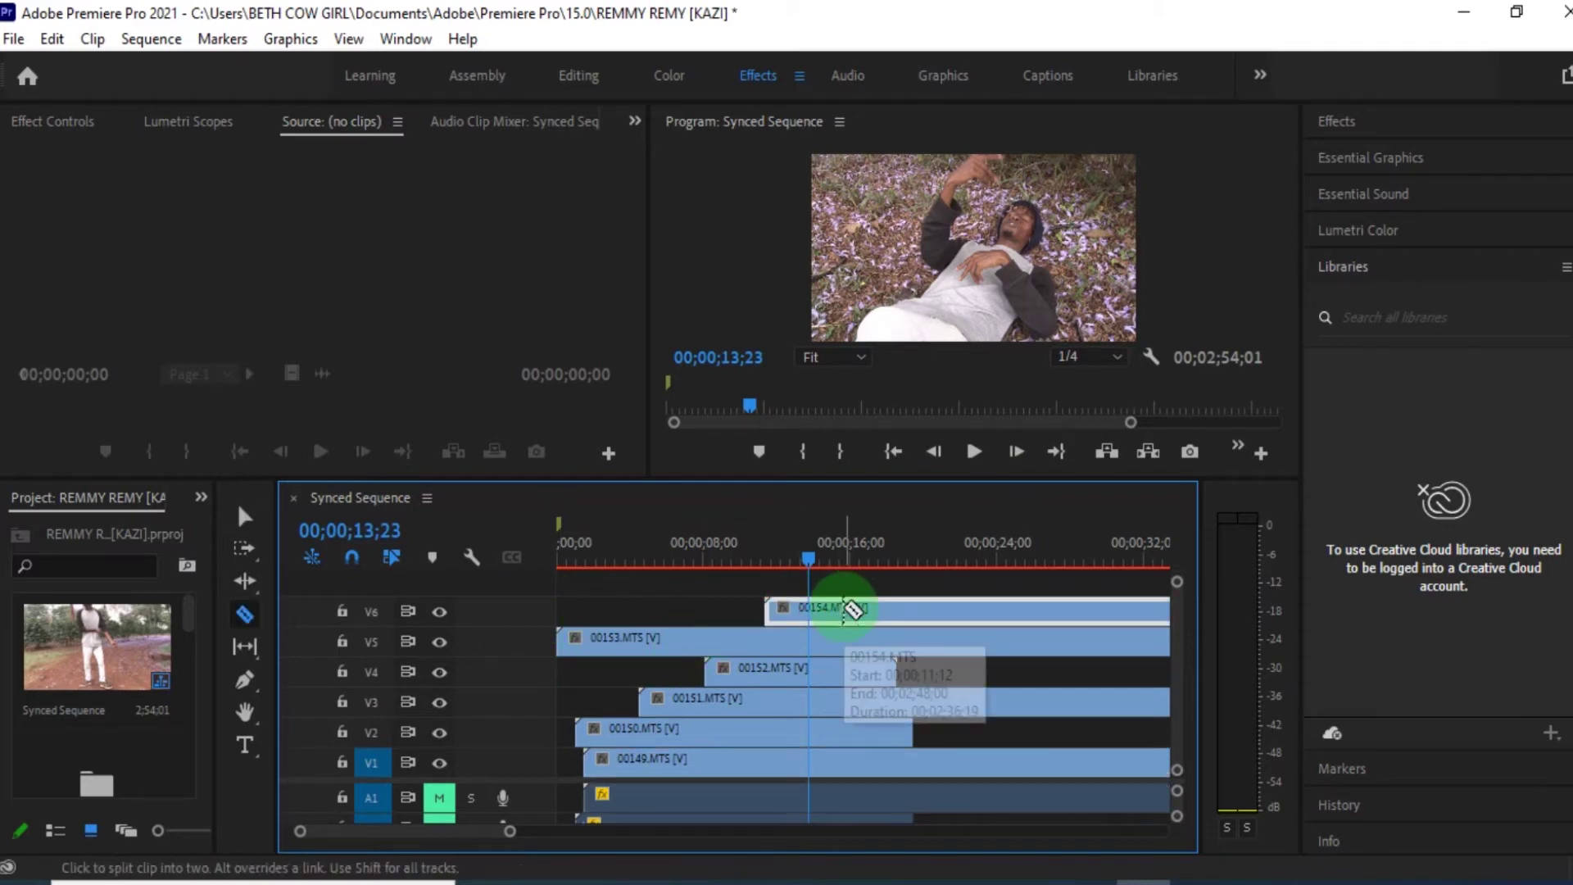
click(819, 610)
key(v)
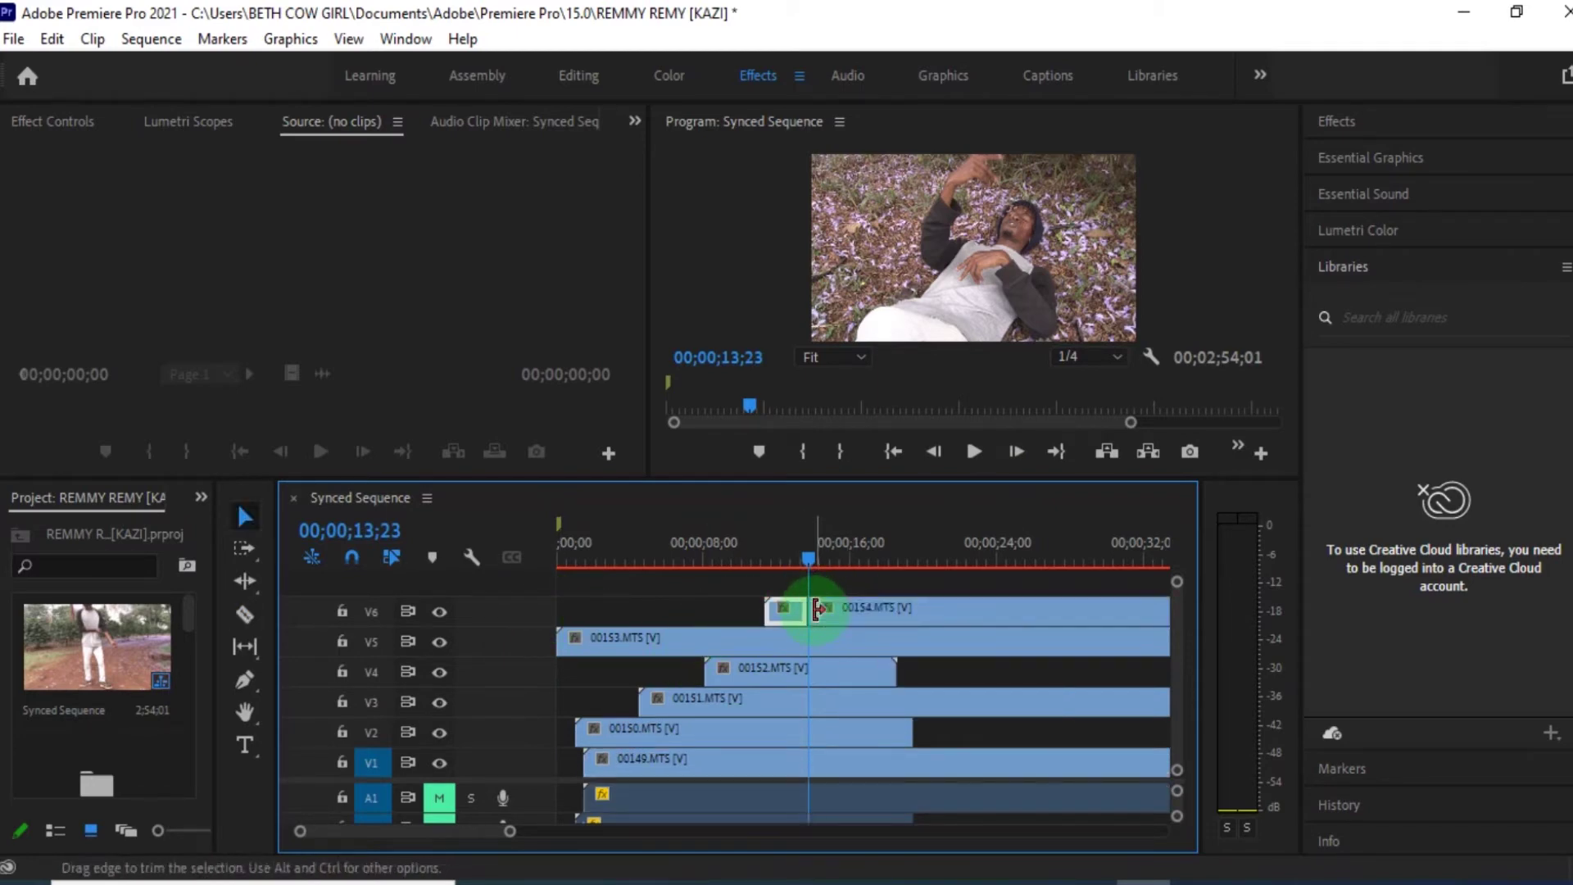
click(815, 608)
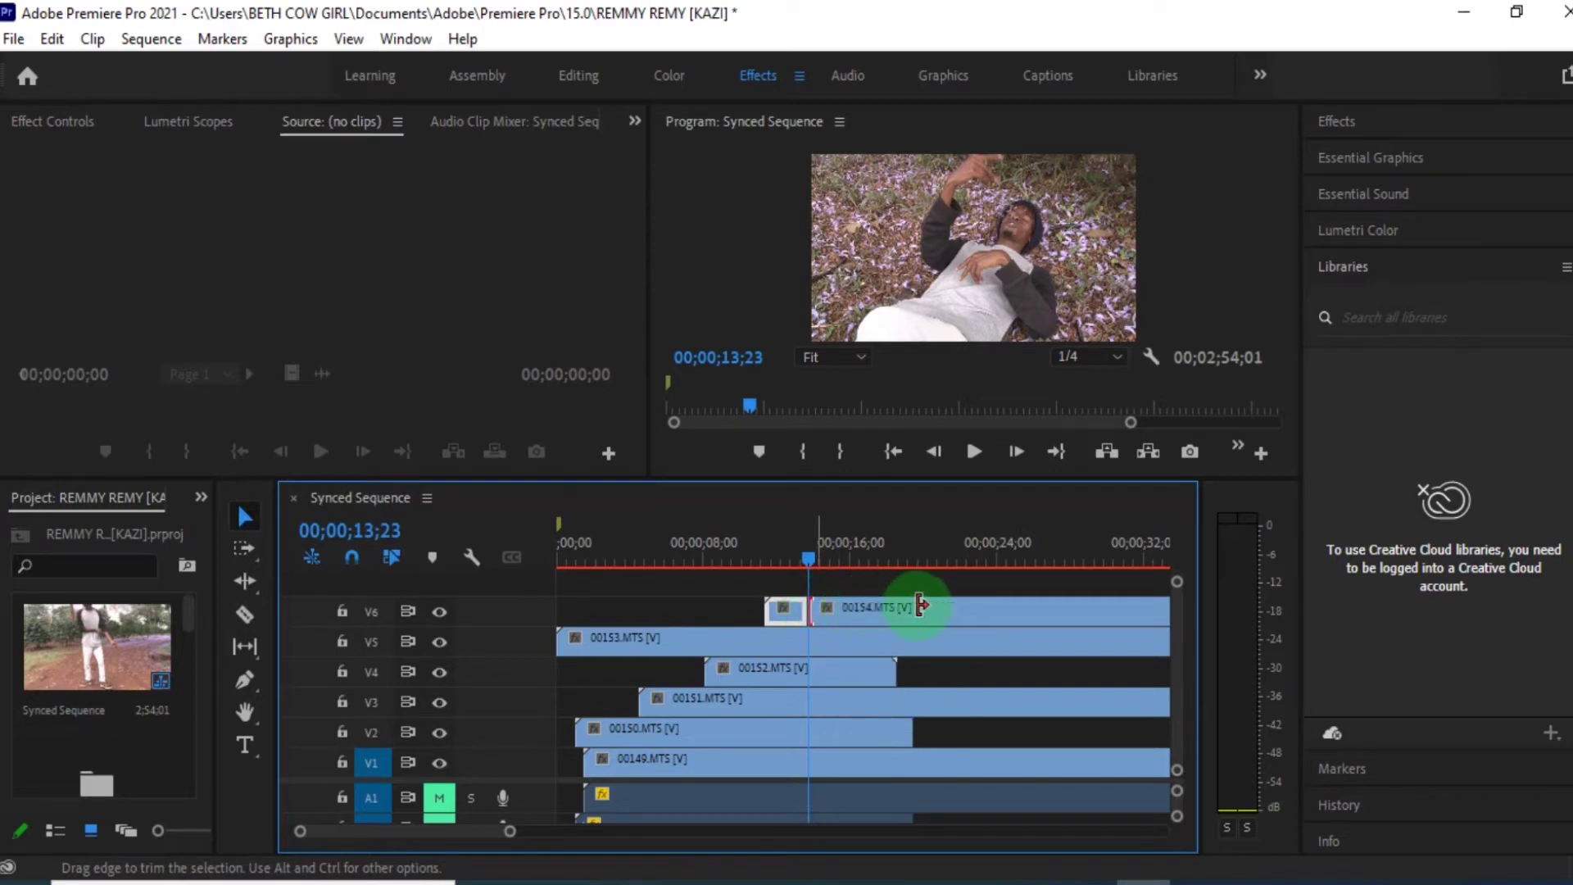
drag(919, 606, 913, 610)
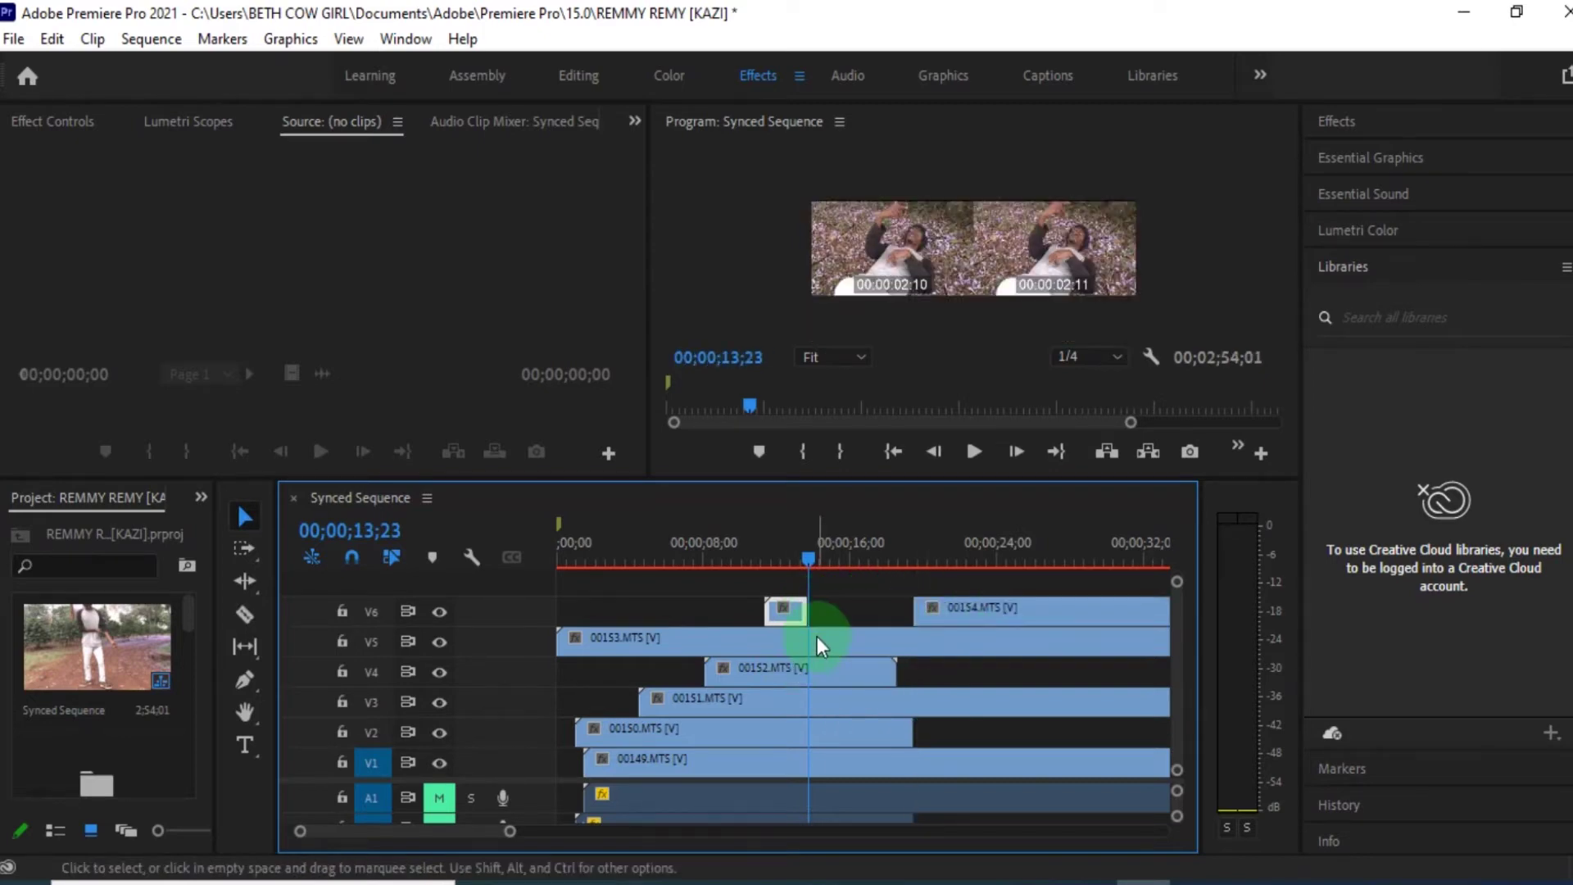
Review from 00;00;13;00, stop at 00;00;14;20, then split 00153 on V5 and trim its later piece.
click(799, 559)
key(space)
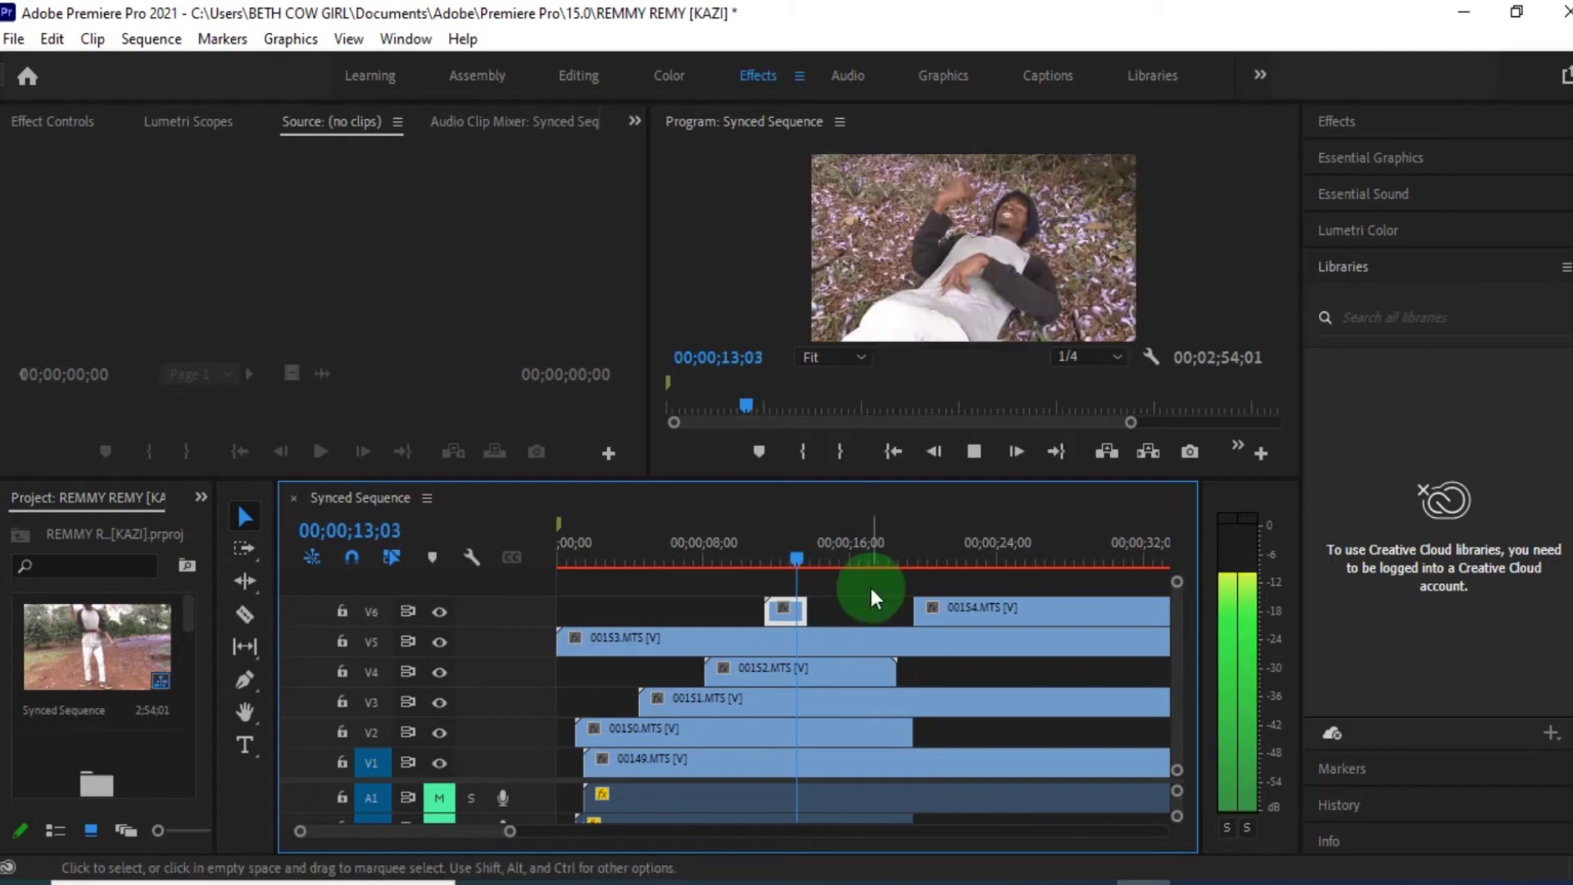
key(space)
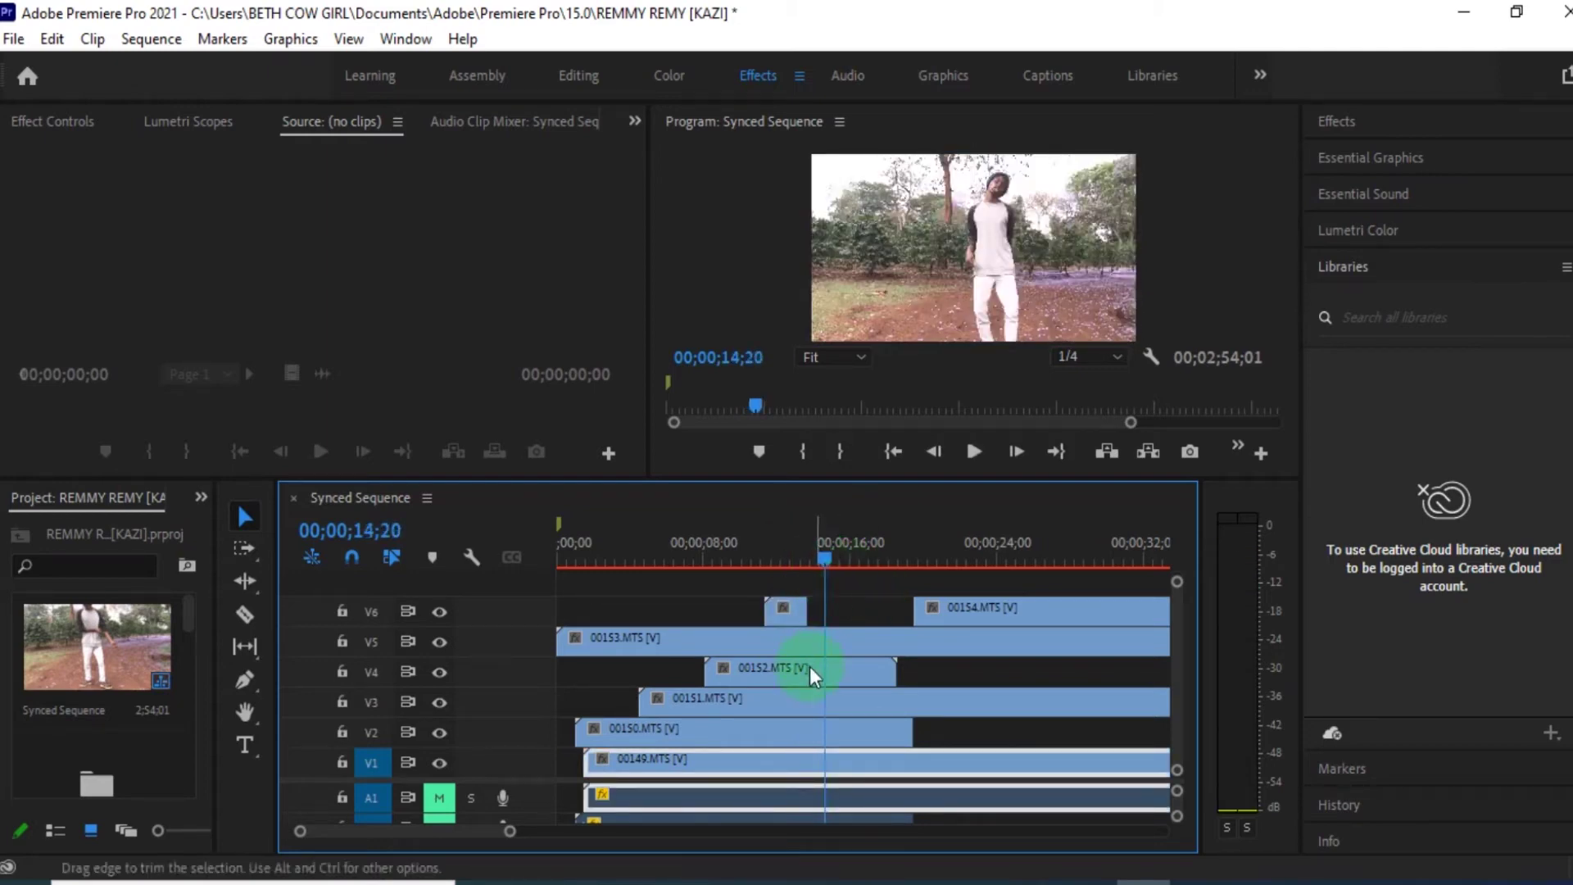
key(c)
click(836, 639)
key(v)
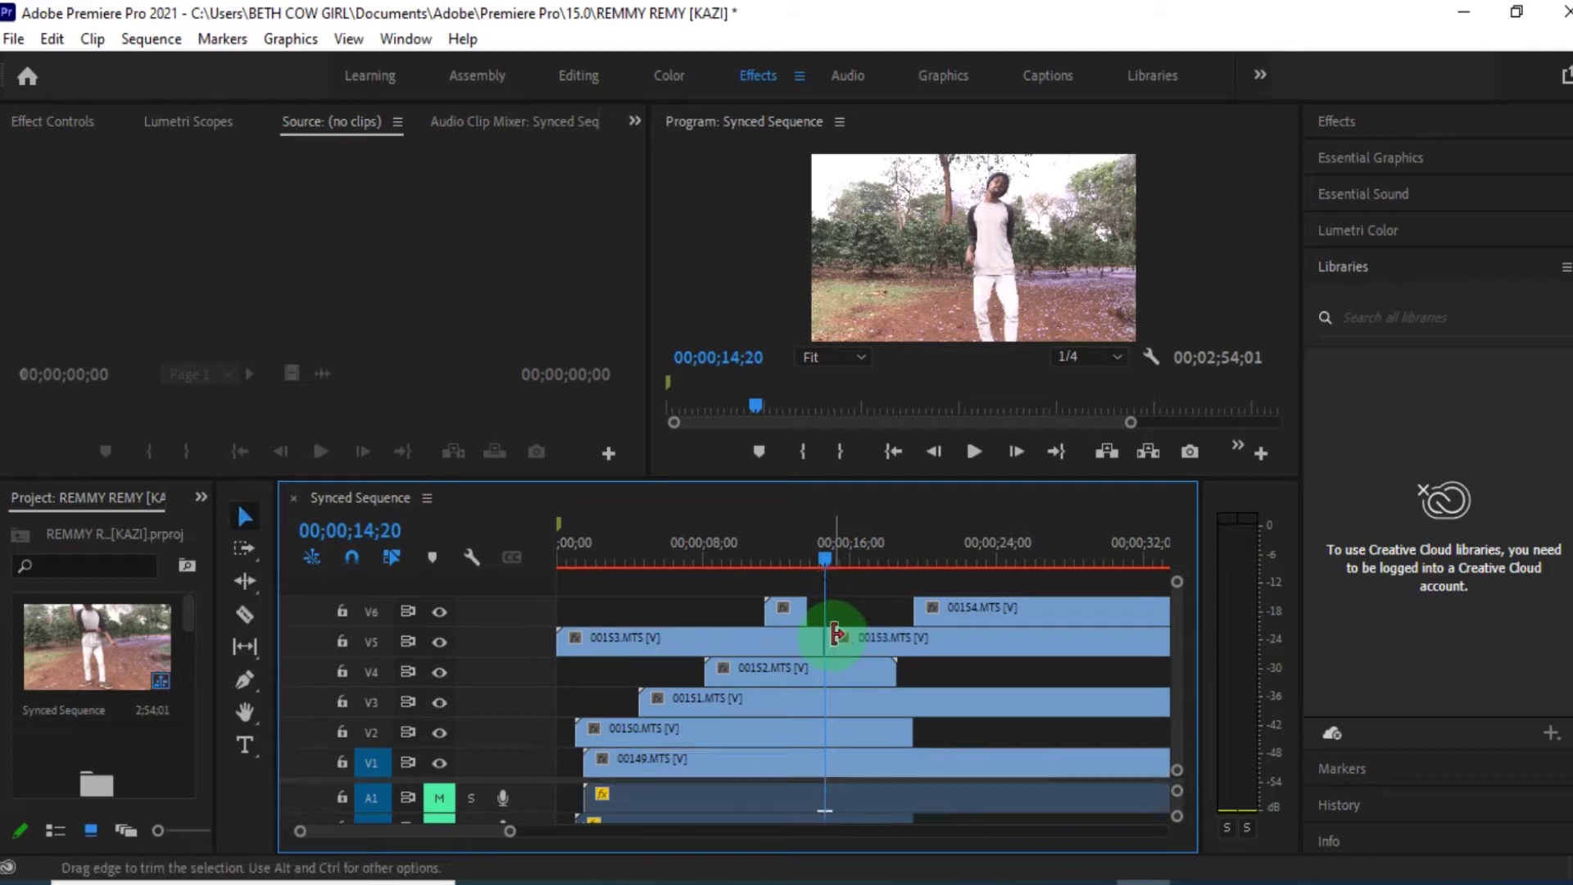
drag(829, 640, 956, 642)
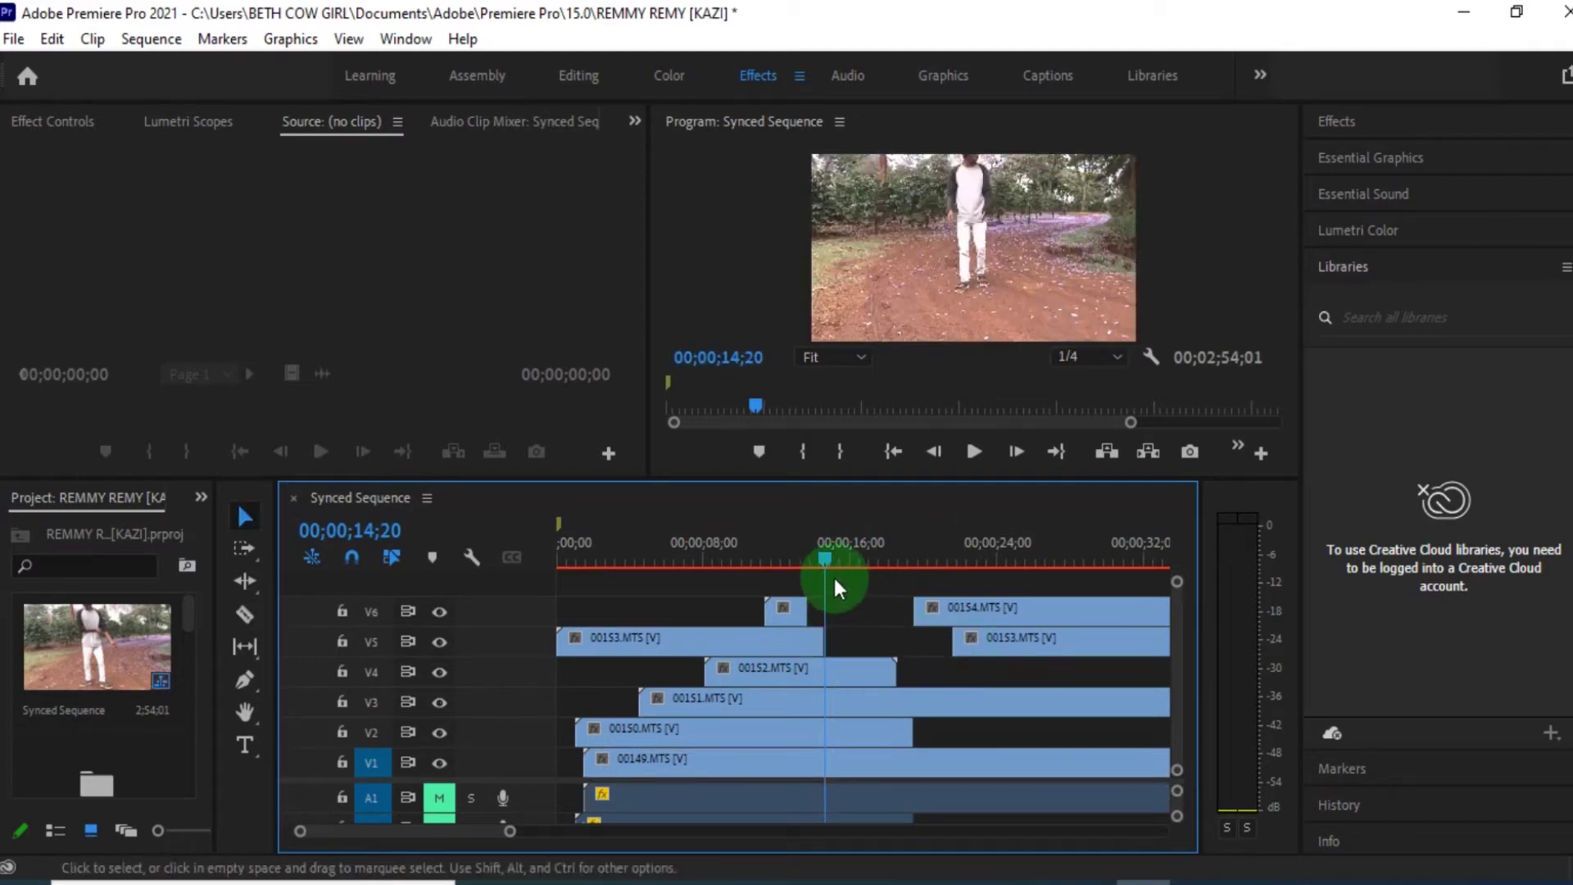
Trim the cut piece to leave a gap after 00152 and move the playhead to 00;00;15;29.
key(c)
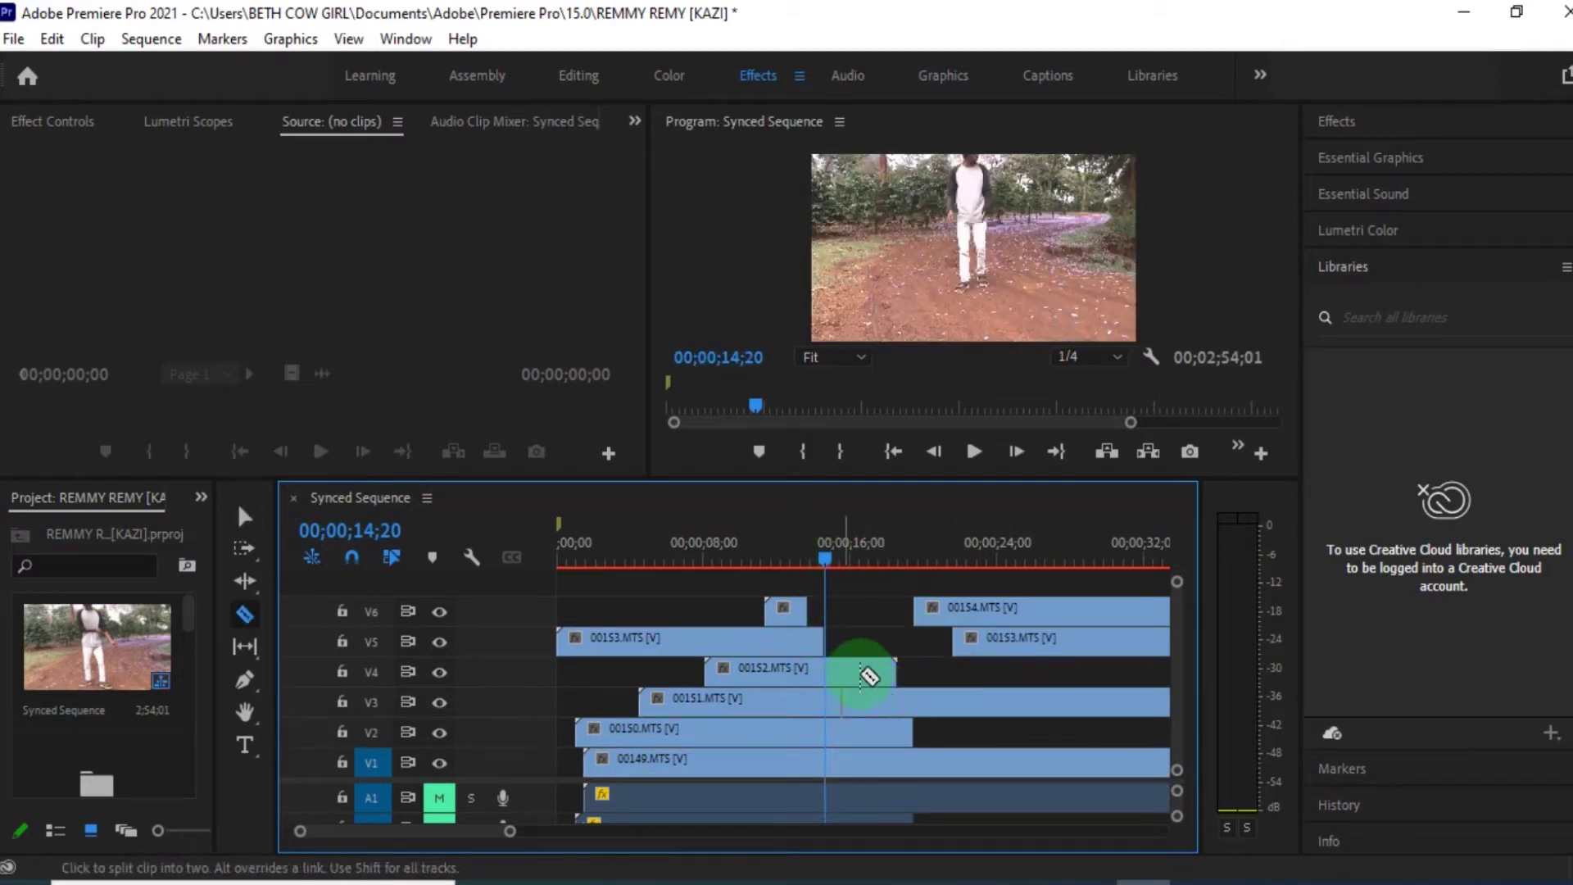
key(v)
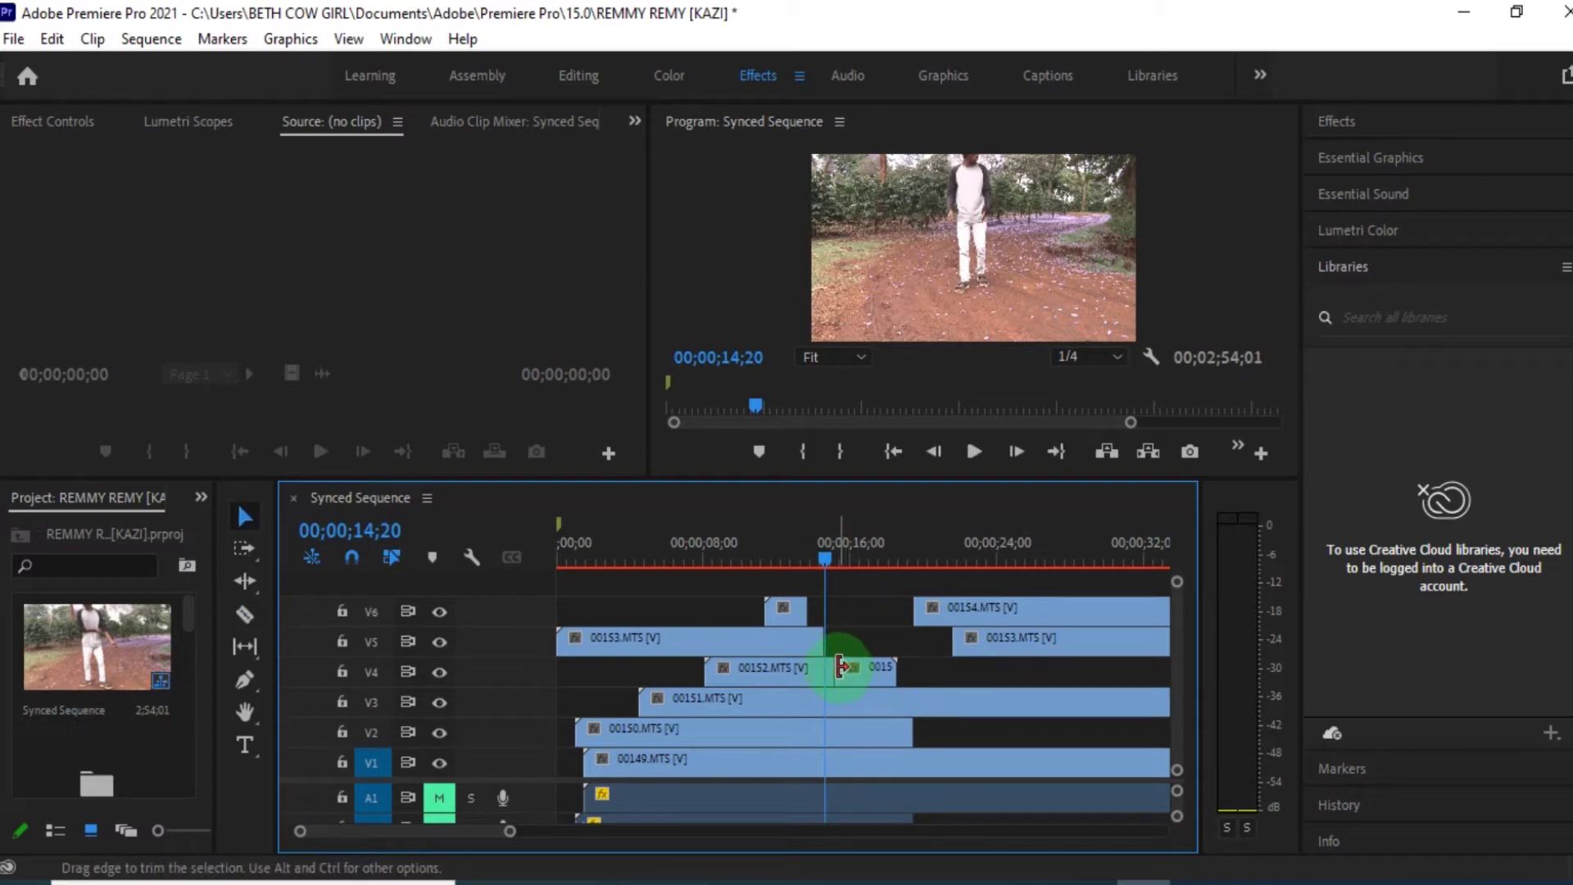
drag(837, 667, 872, 668)
click(826, 545)
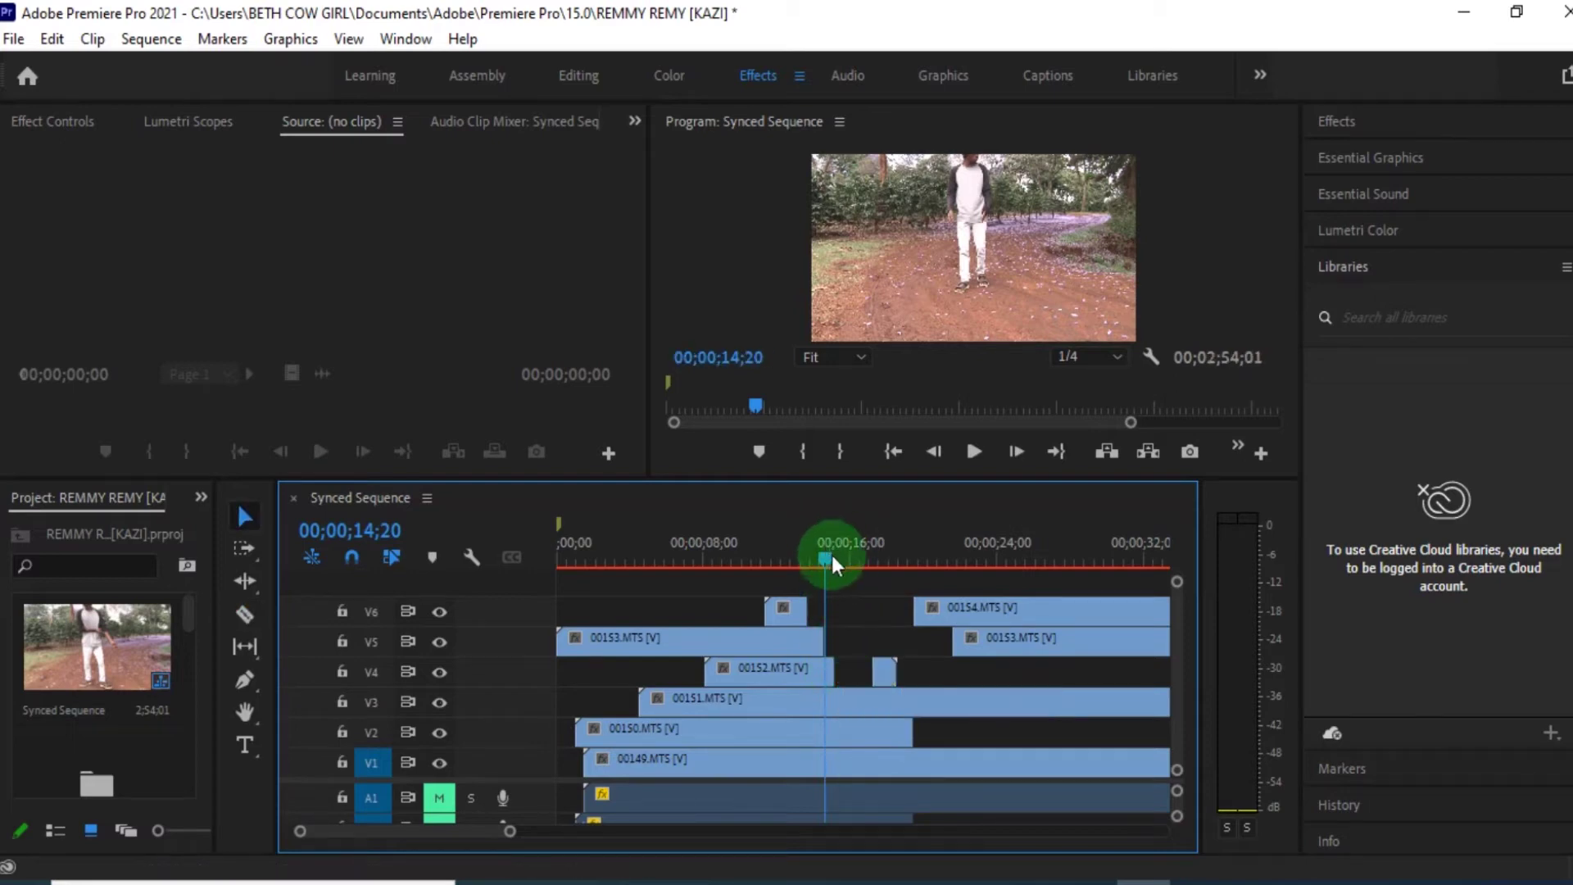
drag(833, 556, 853, 569)
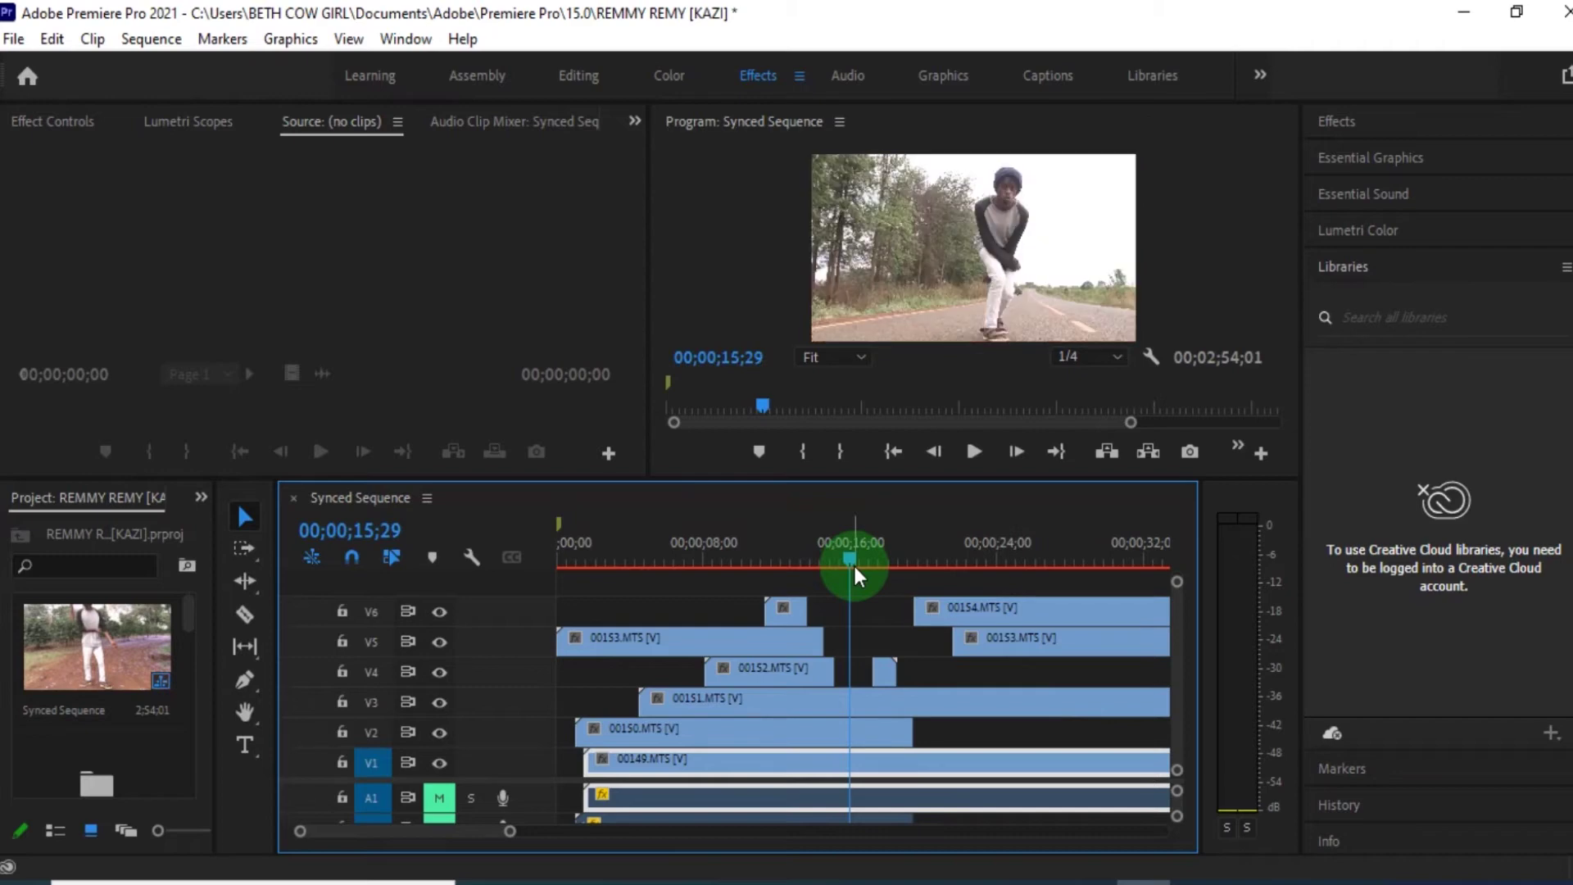
drag(919, 644, 883, 662)
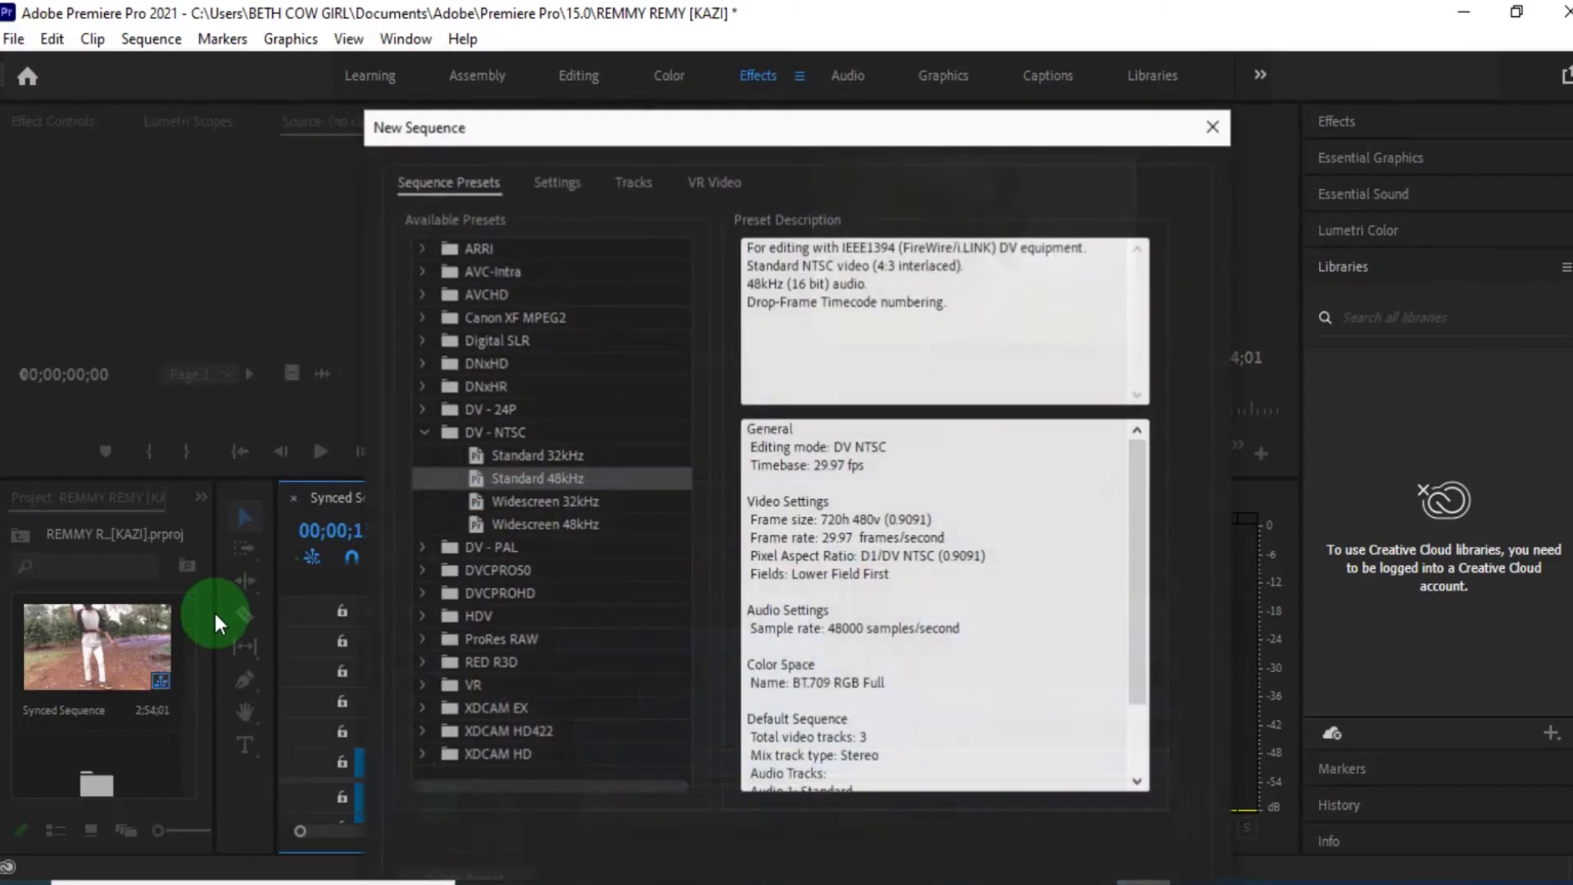
Pick the ARRI > 1080p > ARRI 1080p 25 preset and name the new sequence SONG.
drag(930, 116, 844, 63)
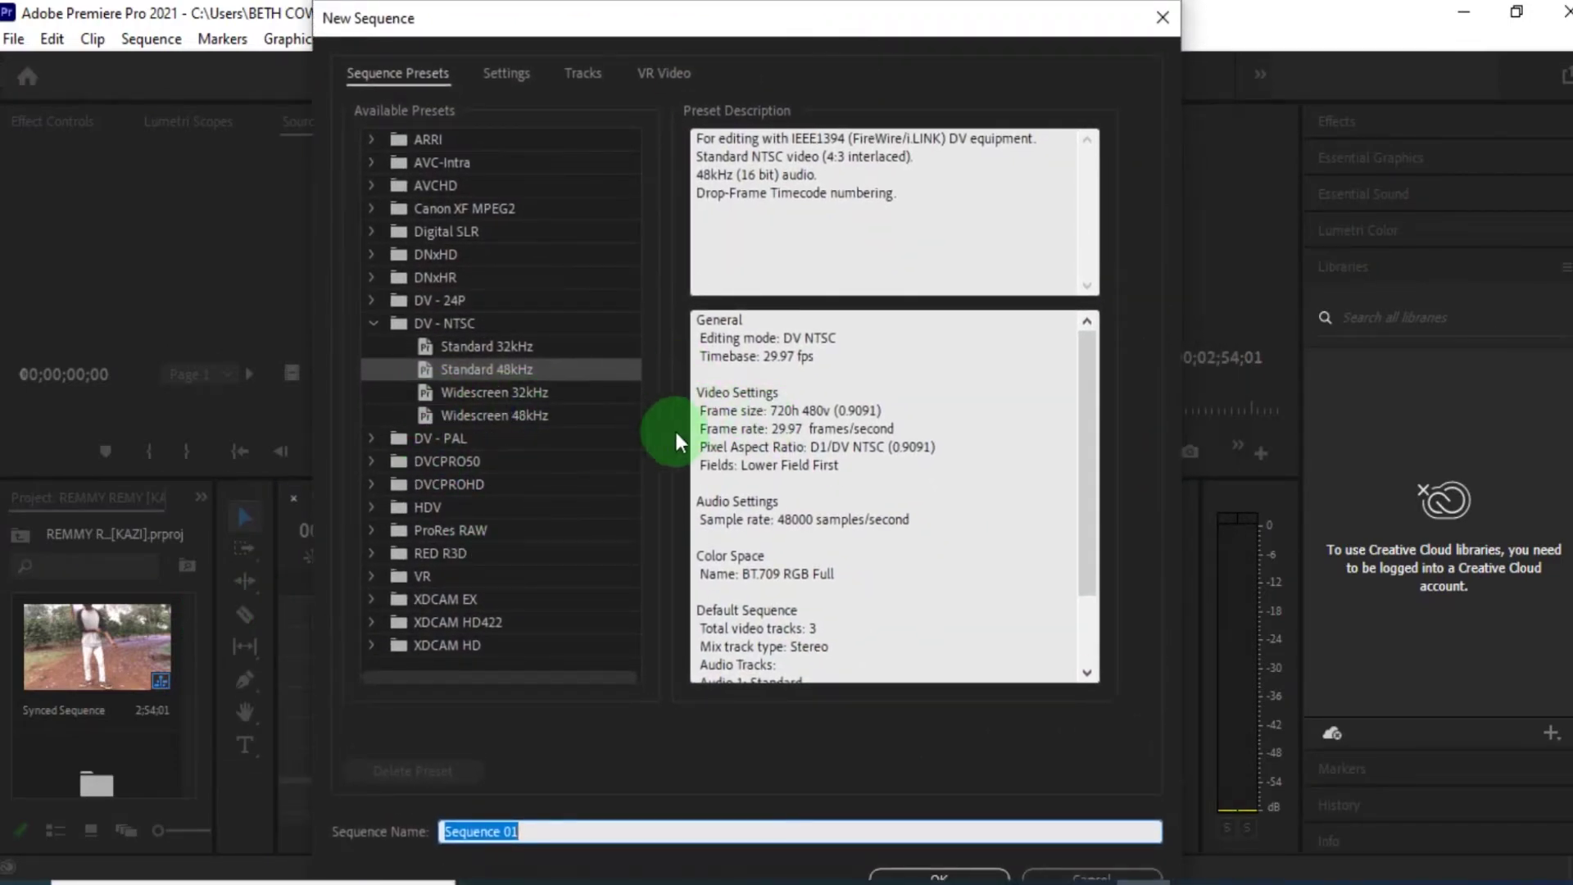
click(370, 140)
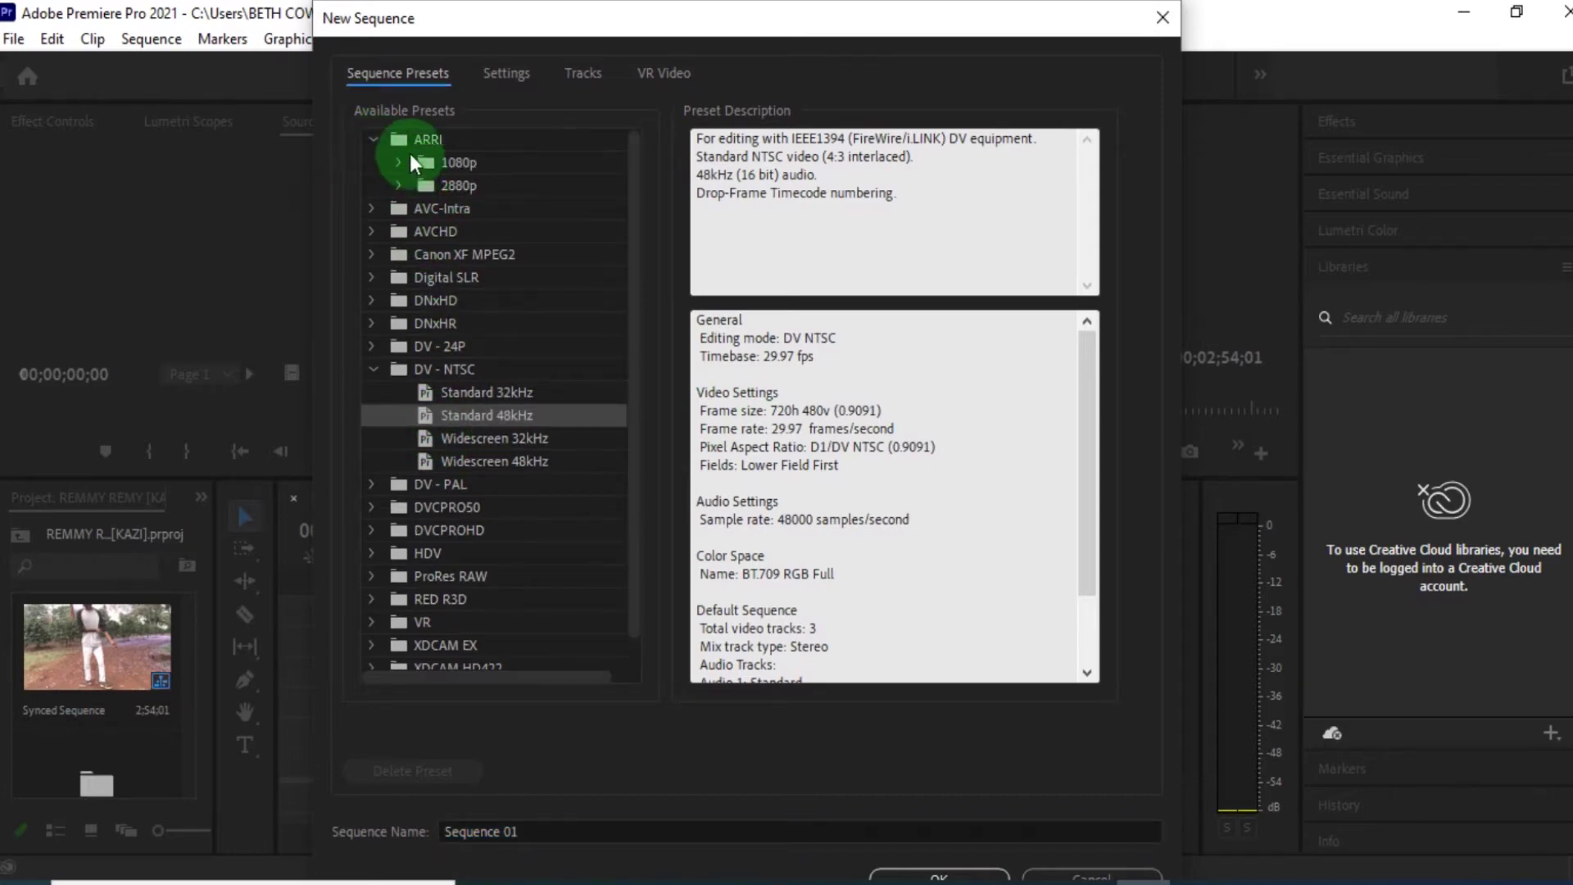
click(401, 166)
click(505, 232)
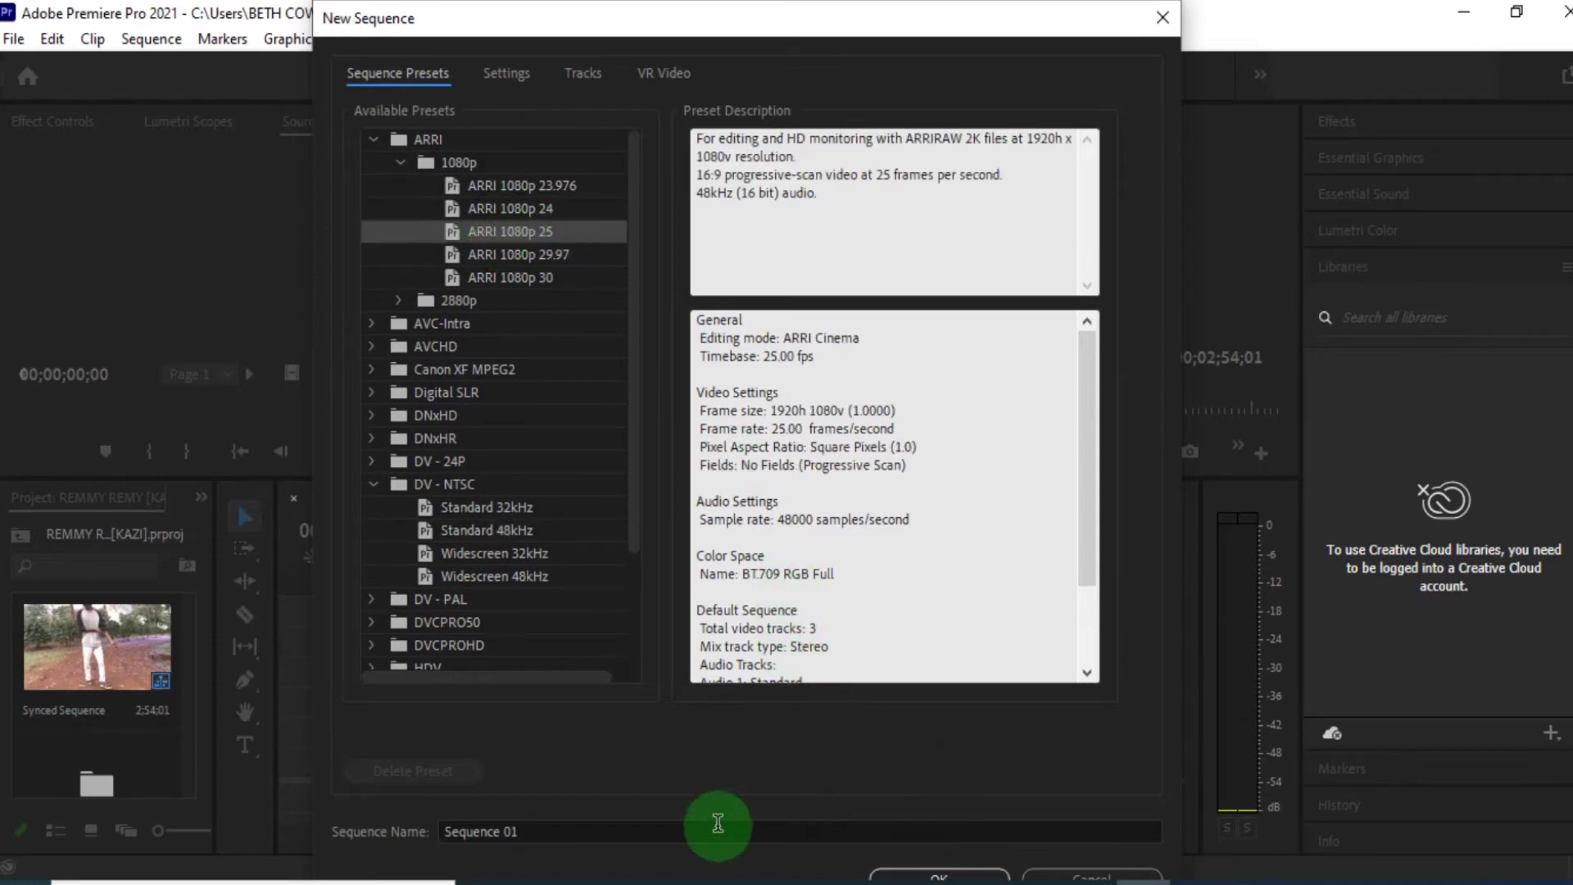
click(466, 827)
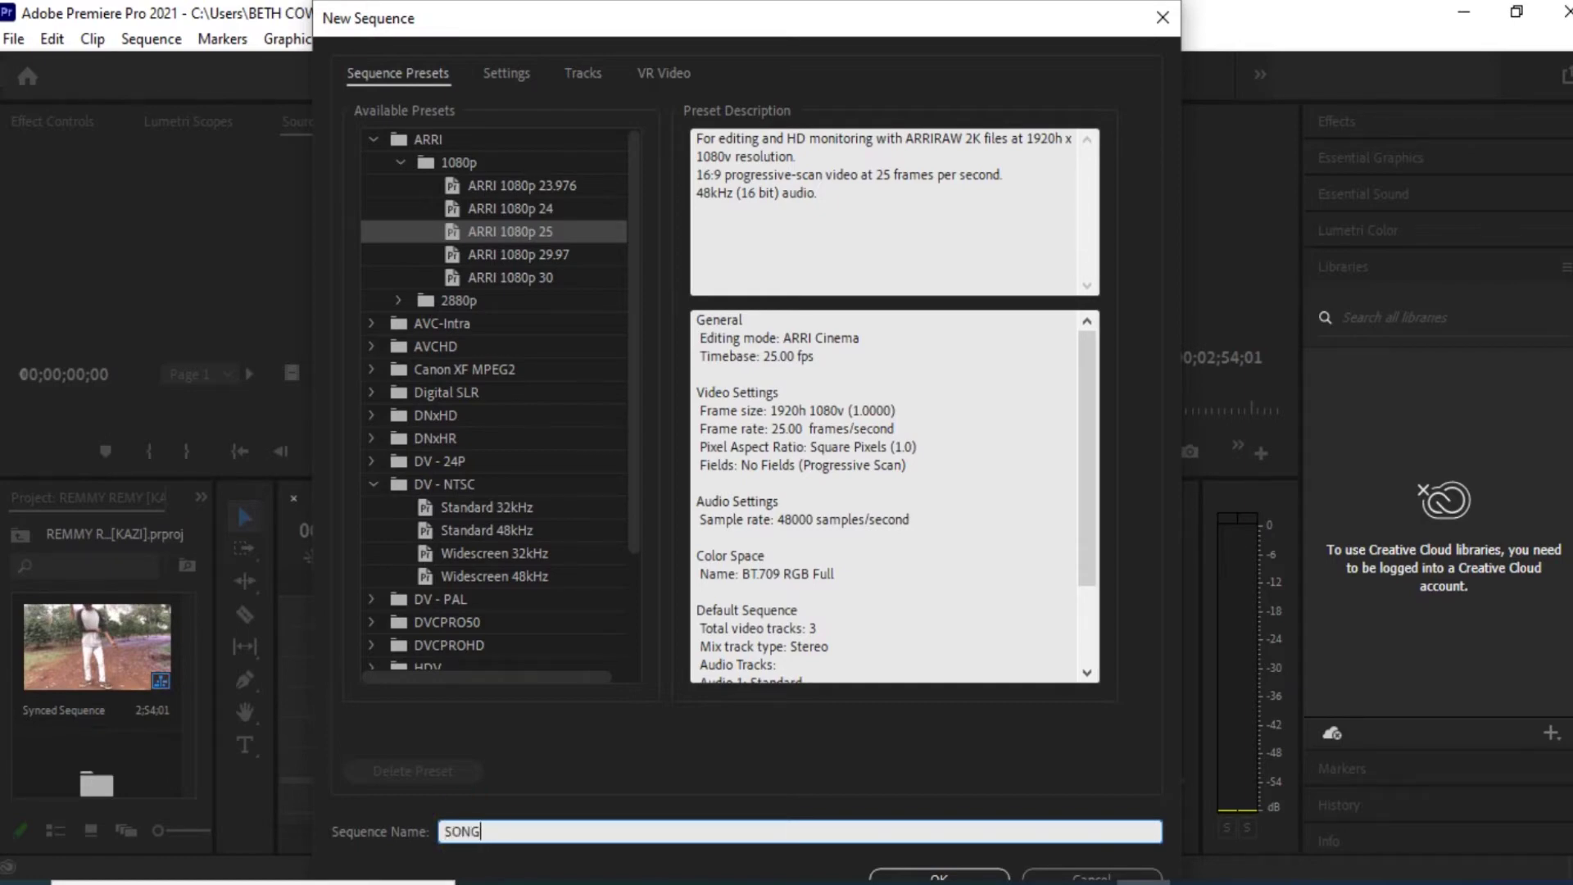
key(Return)
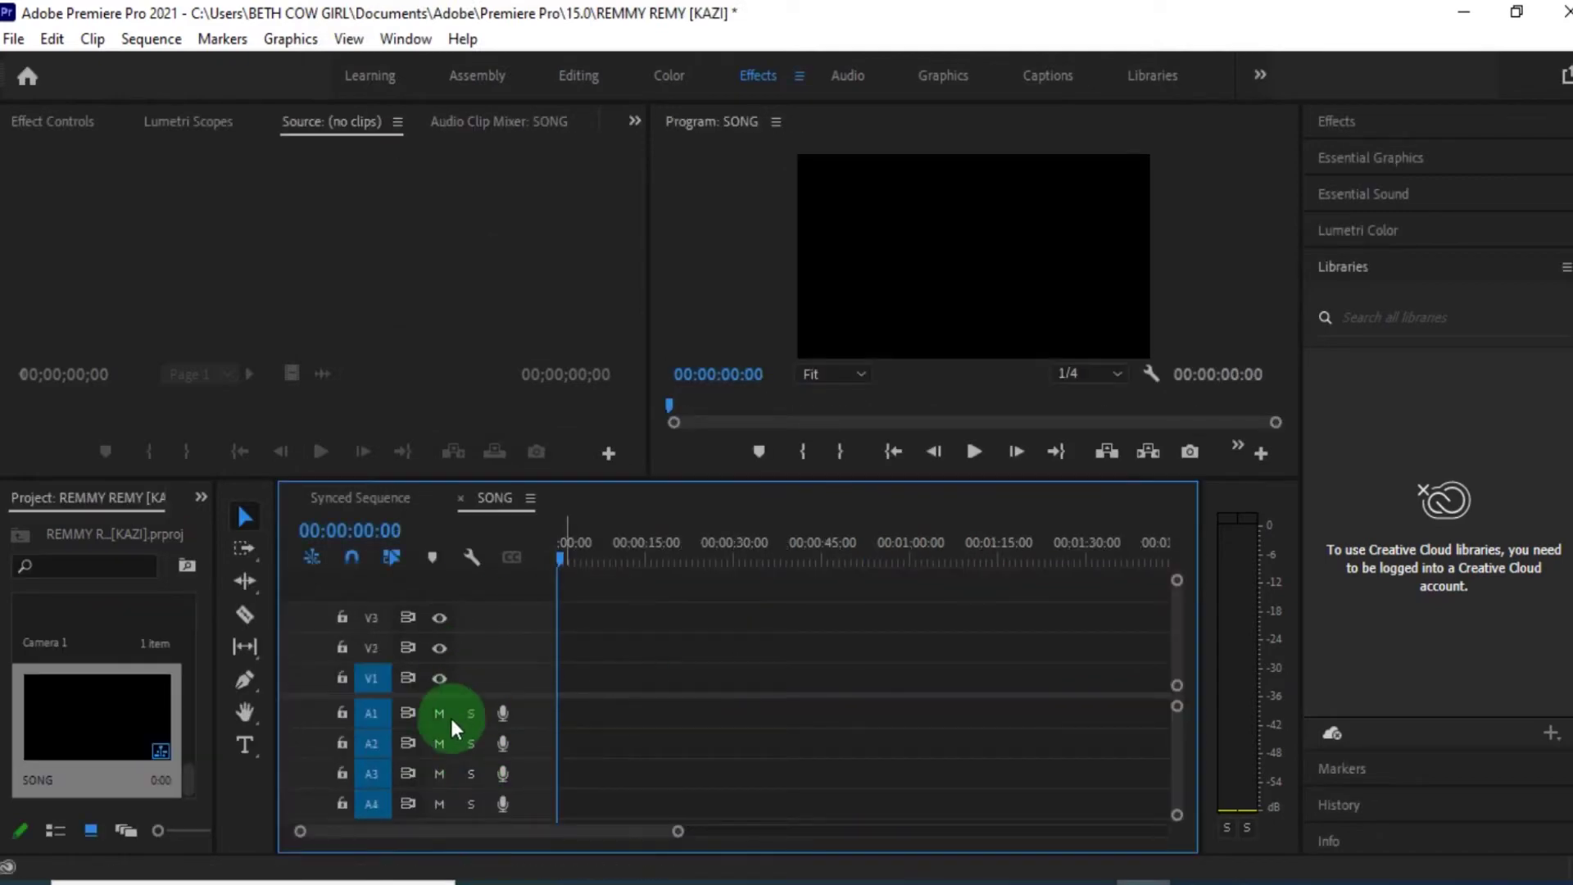
Drop clip 00149 from the LEVY folder into SONG and match the sequence settings to it.
click(195, 770)
drag(188, 780, 189, 616)
click(549, 880)
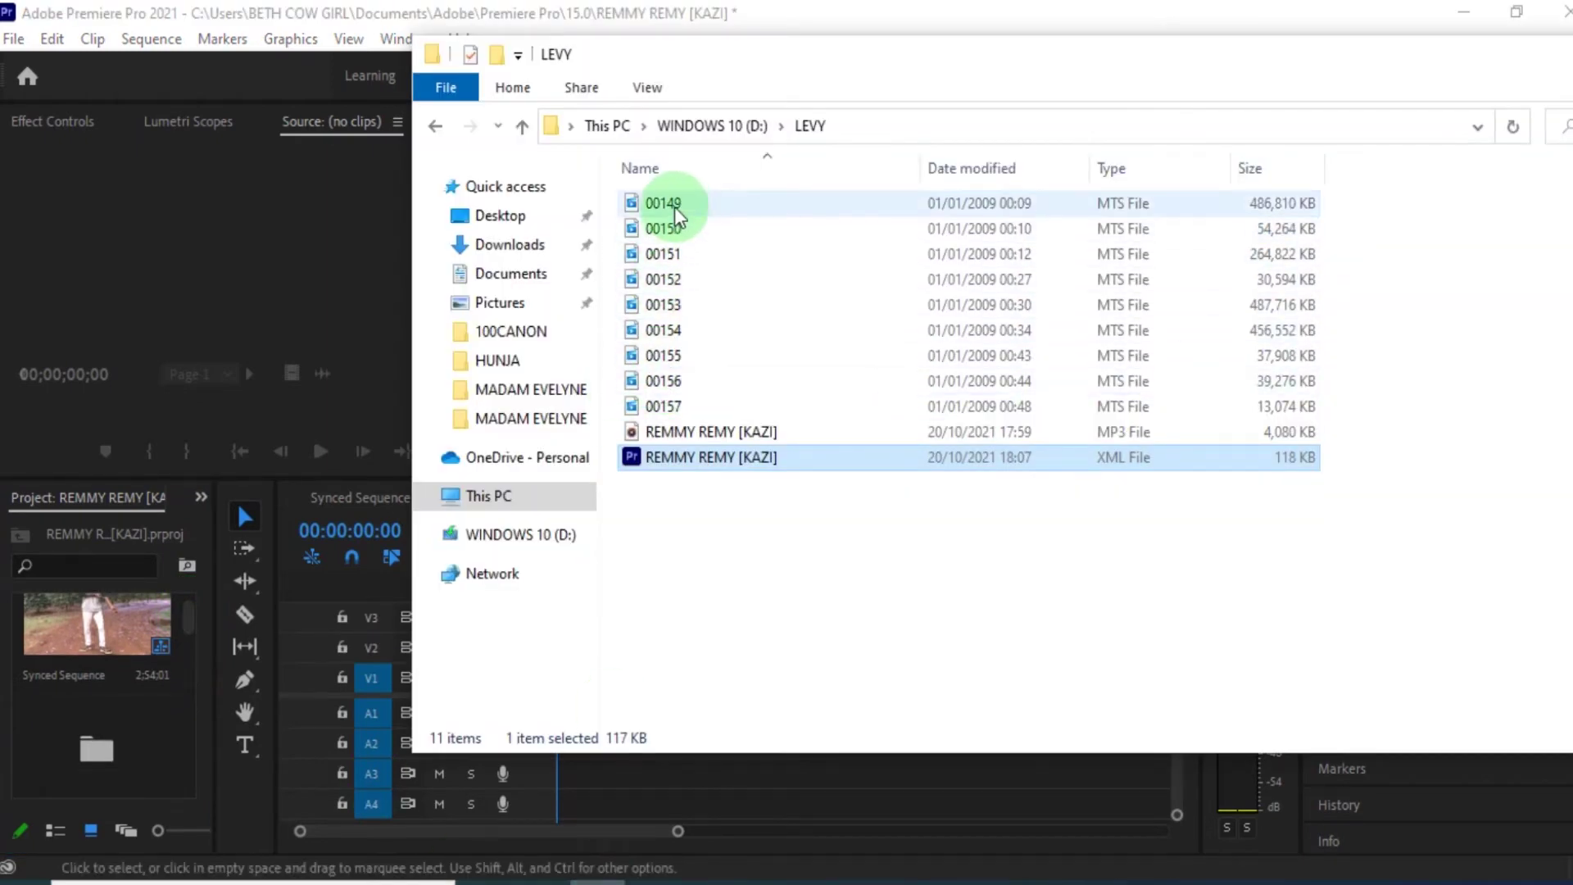
drag(665, 203, 527, 814)
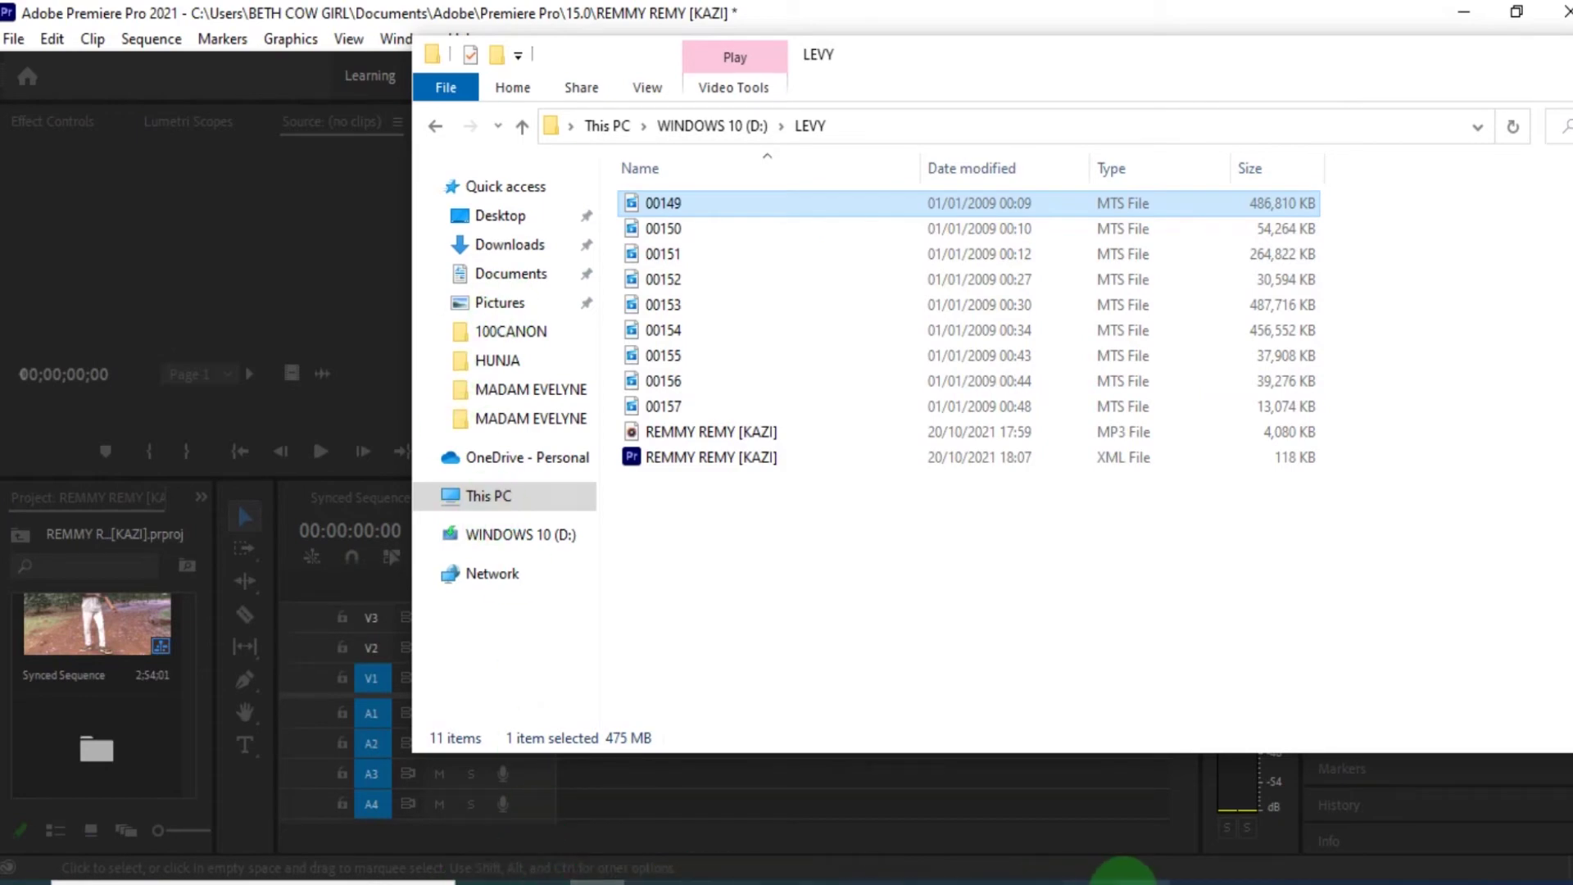
click(1123, 874)
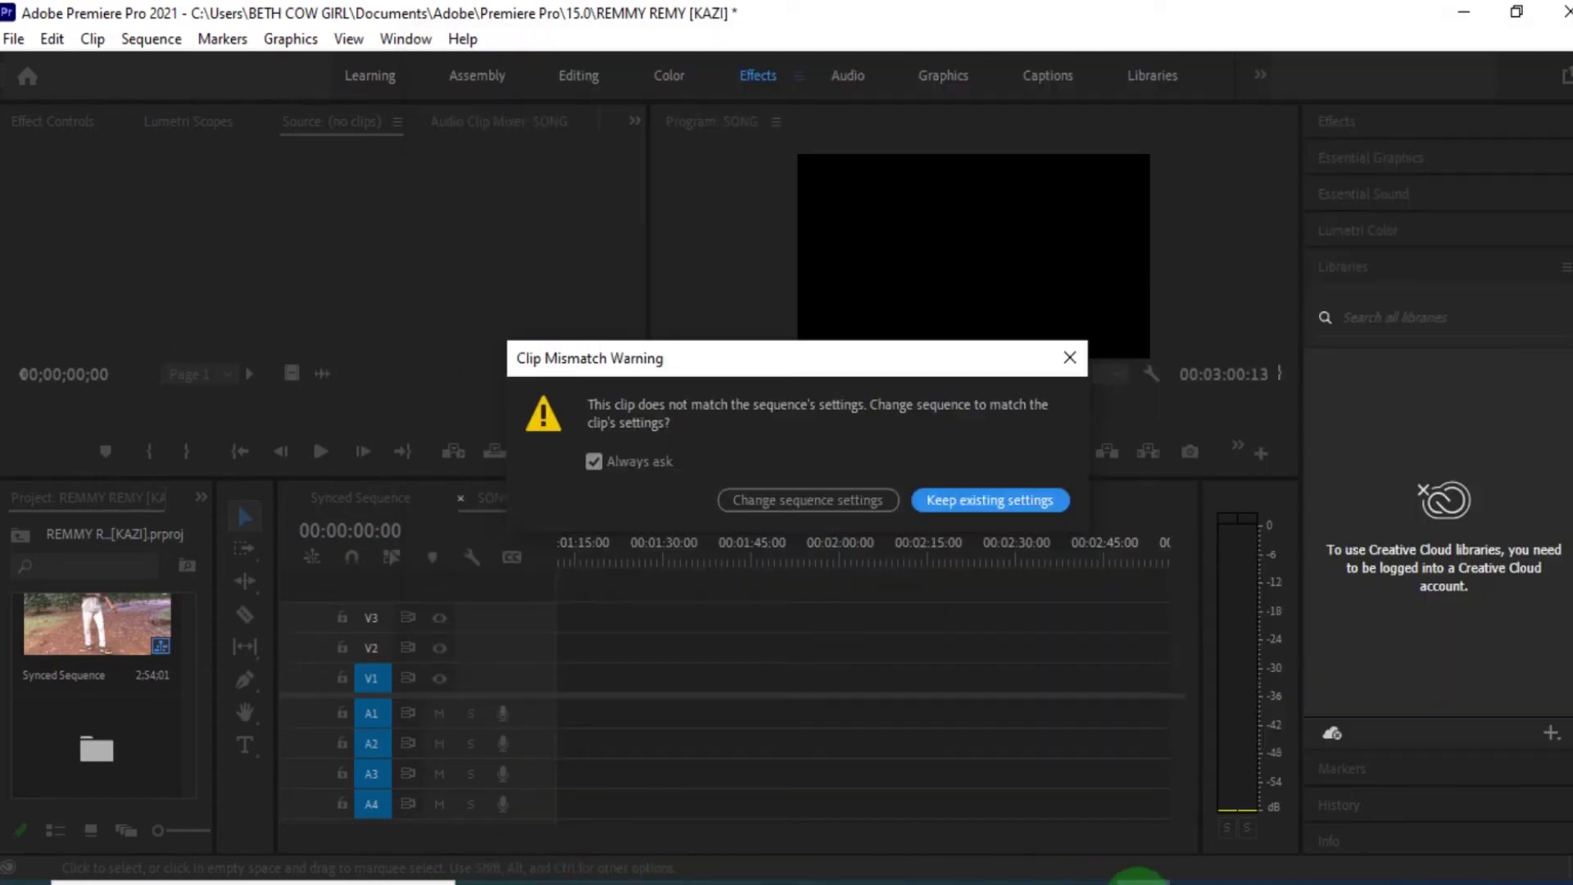
click(807, 501)
Move clip 00149 onto tracks V2/A2 and set the playhead to 00;01;28;17.
drag(705, 615, 680, 668)
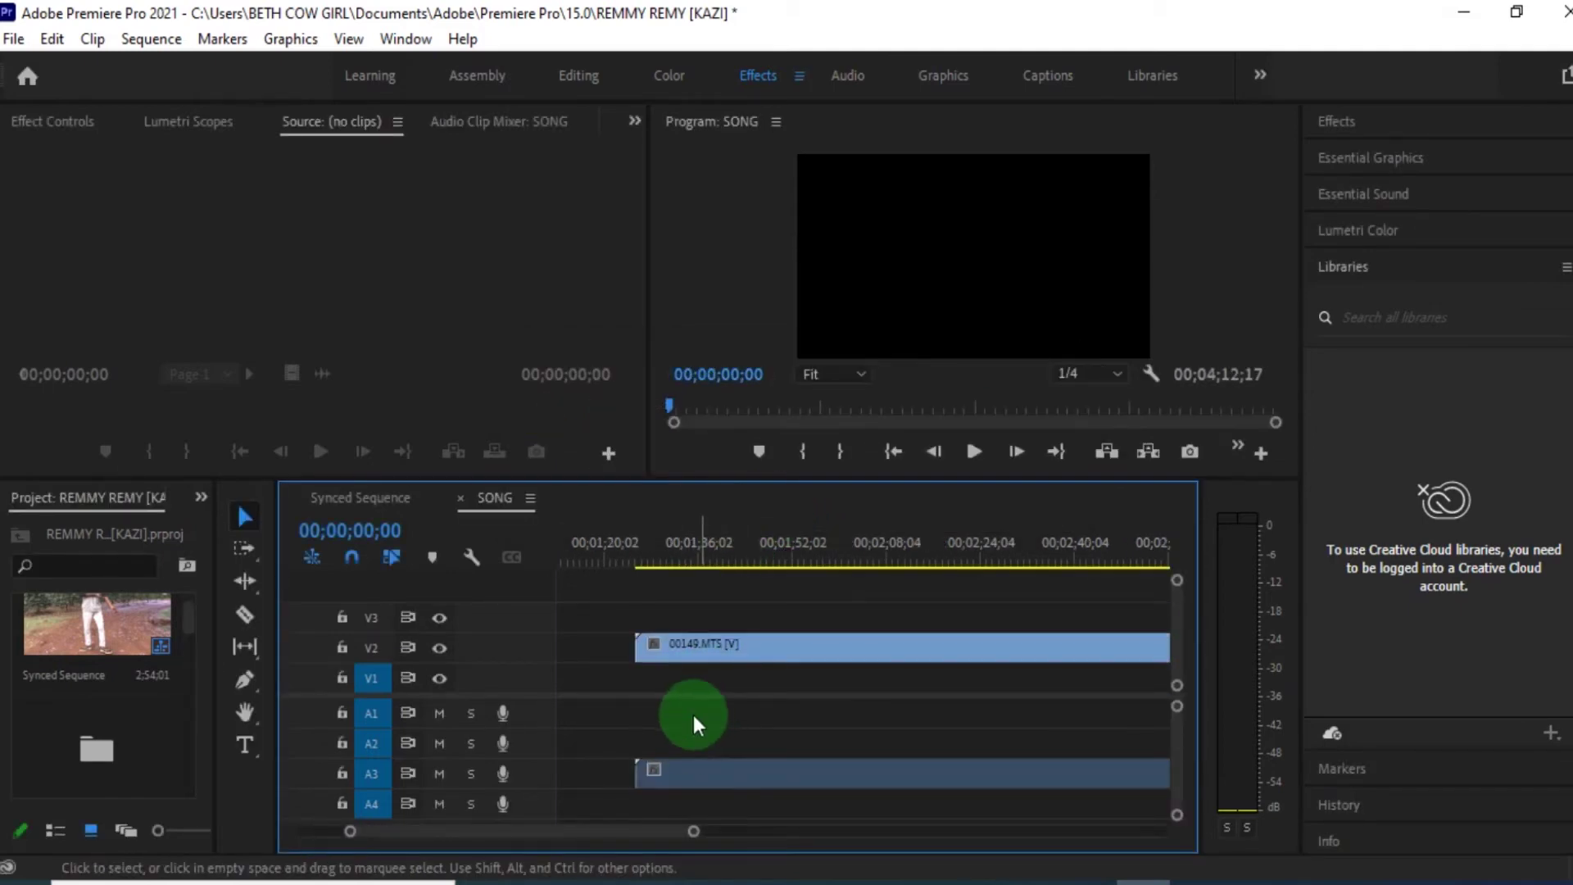
drag(678, 758, 676, 727)
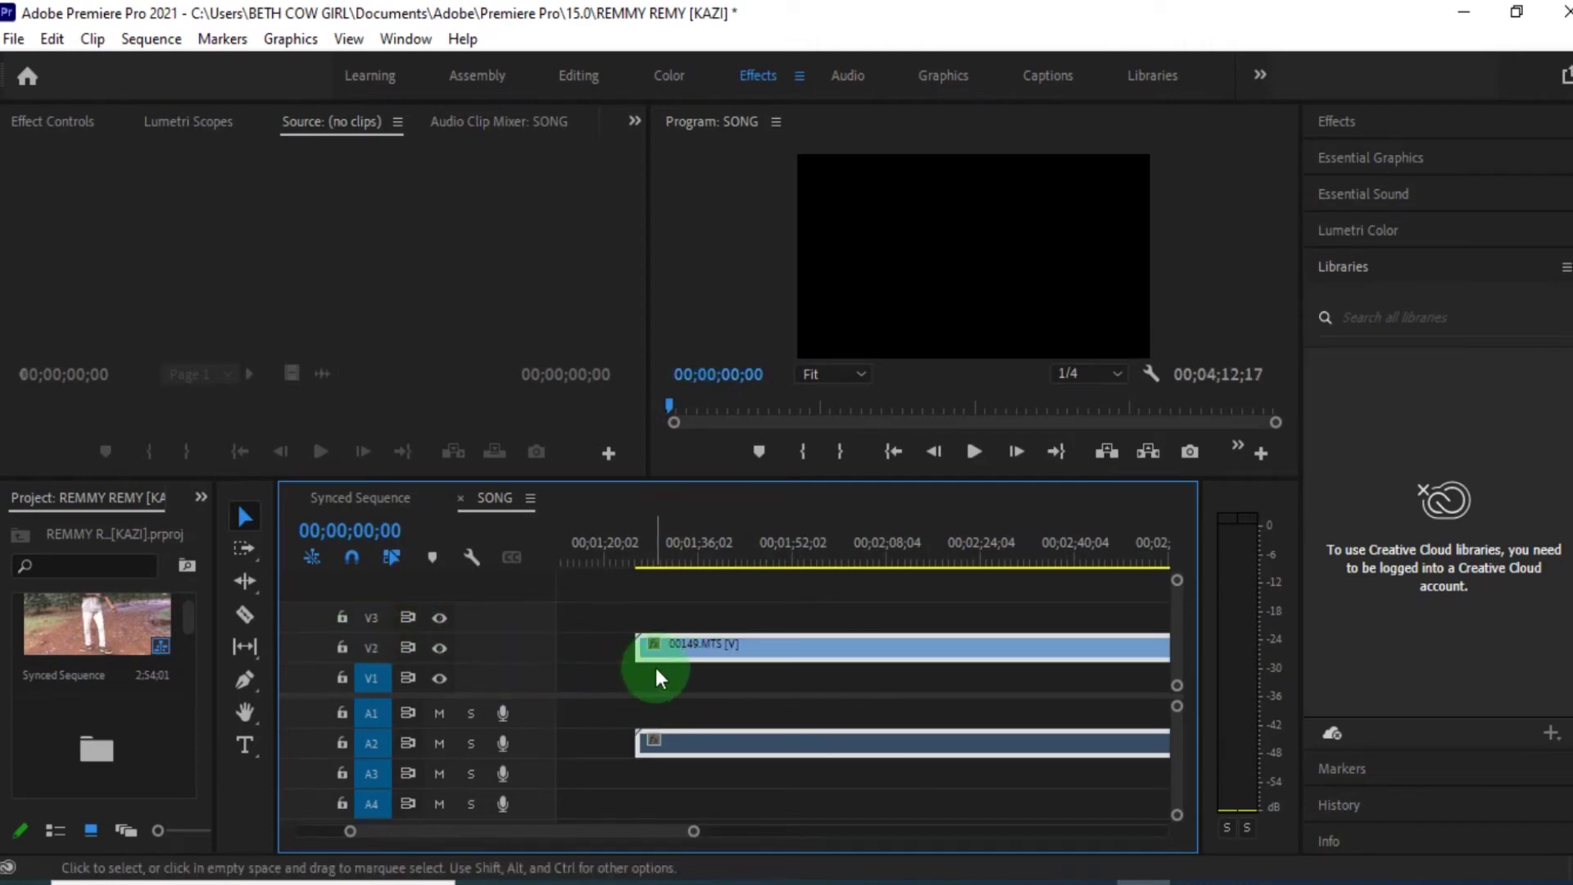
drag(635, 554, 657, 574)
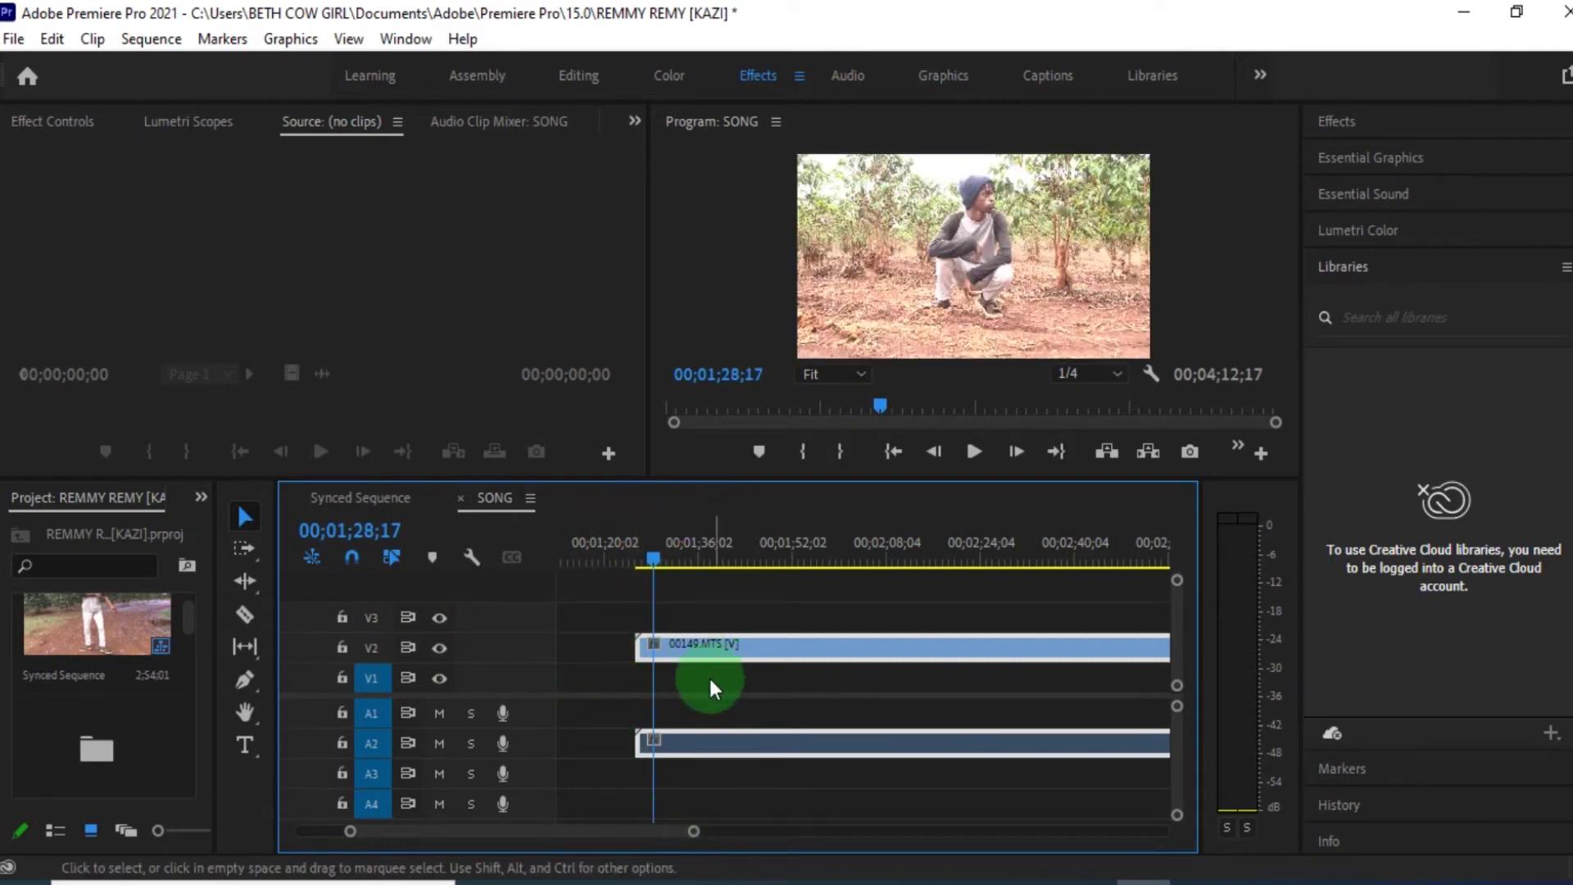
drag(699, 832, 937, 839)
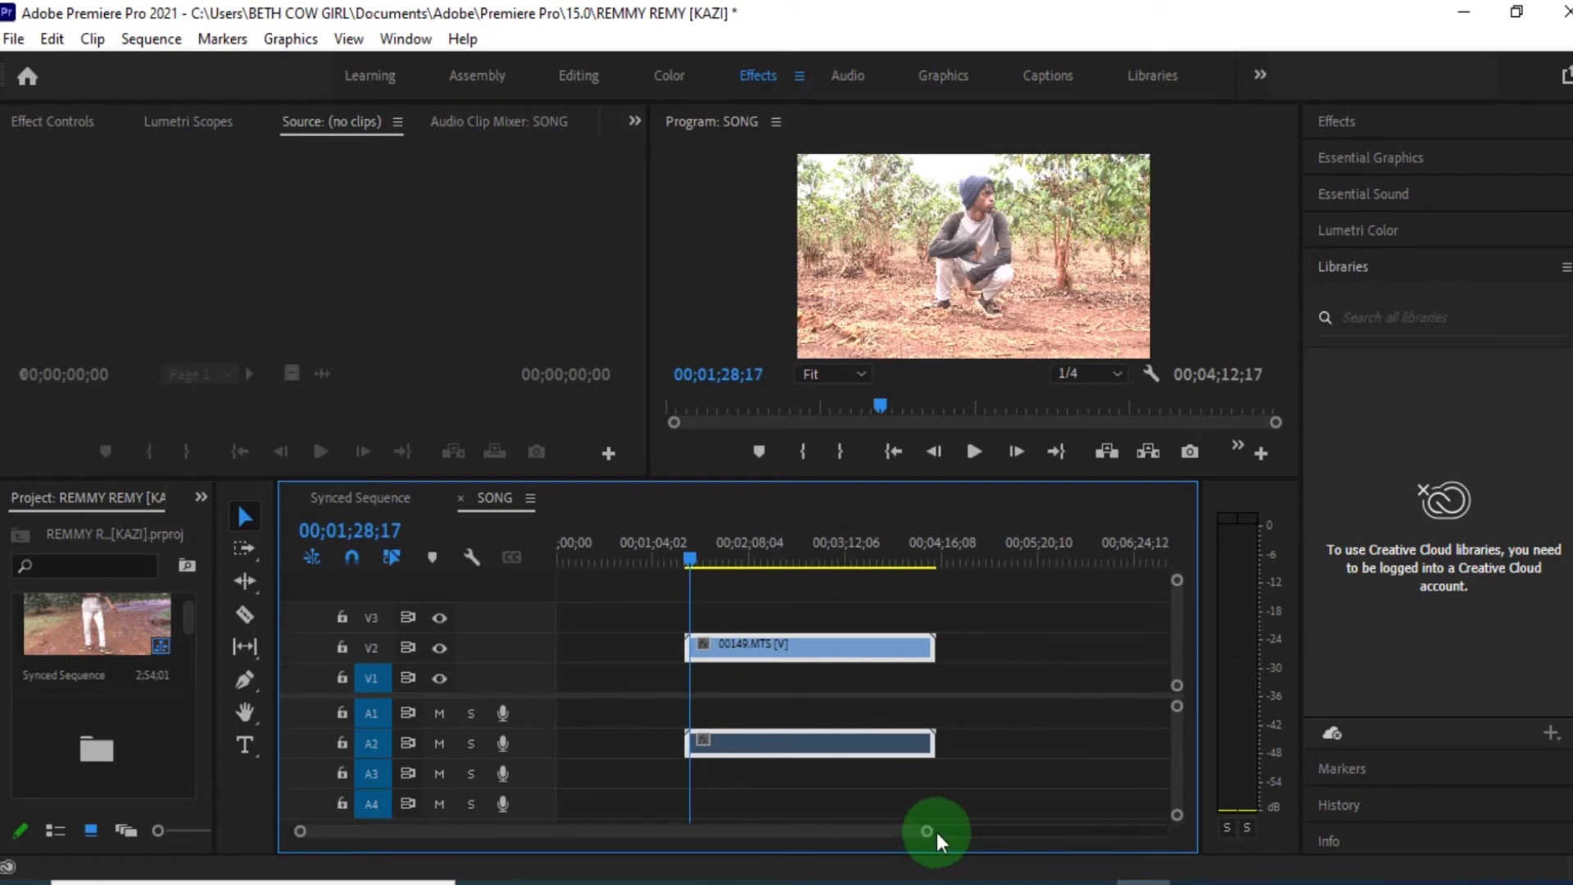
drag(521, 477, 521, 315)
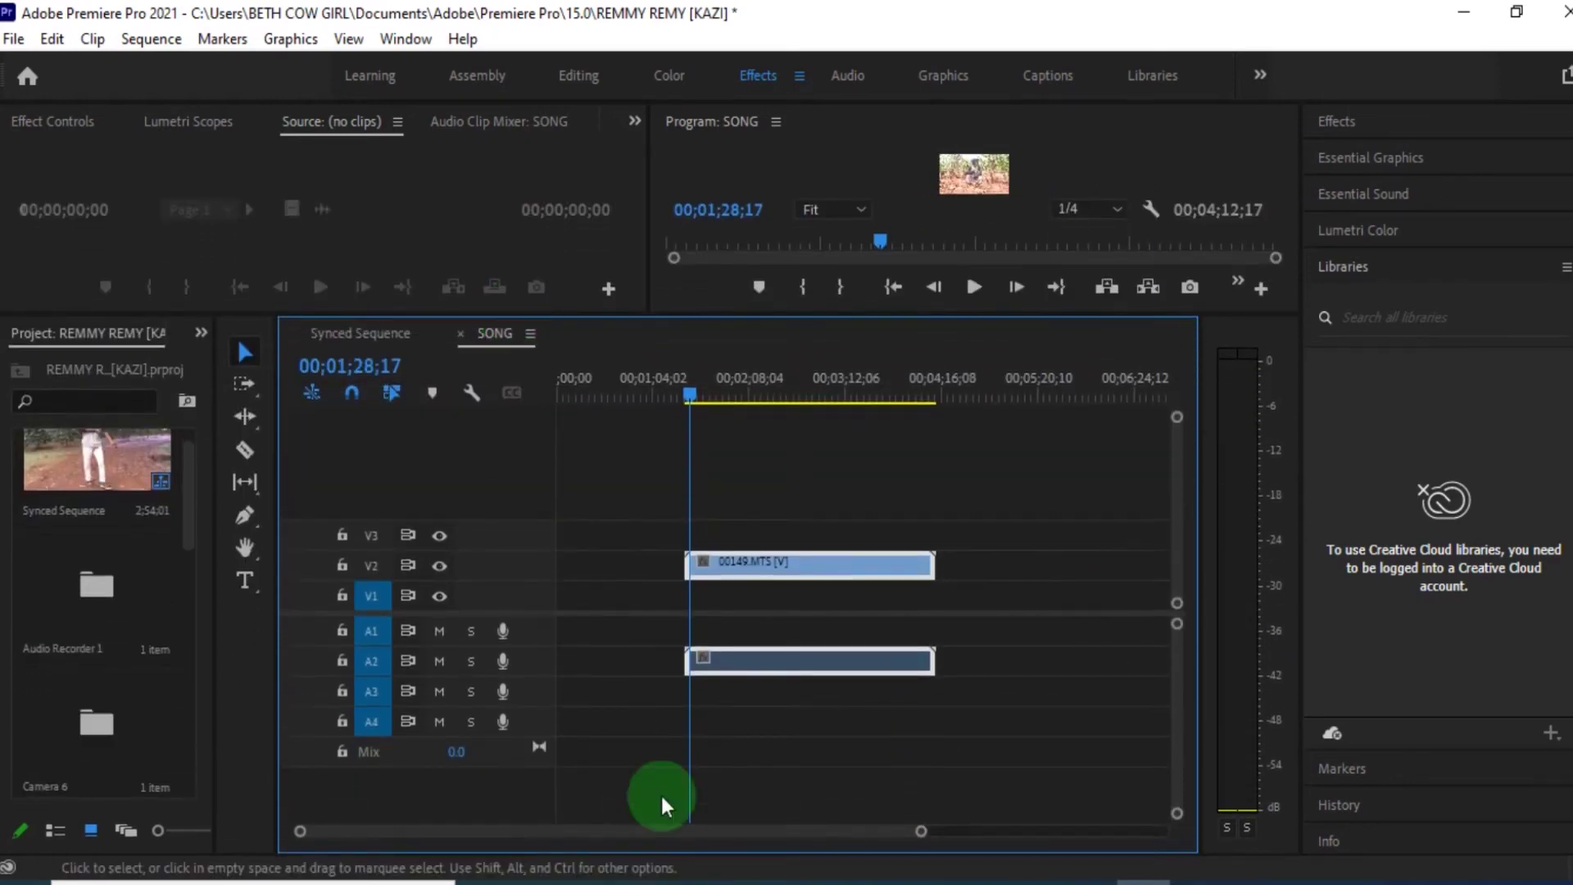
Add clip 00150 at the playhead, then clips 00151 through 00157, to SONG.
click(615, 874)
click(642, 232)
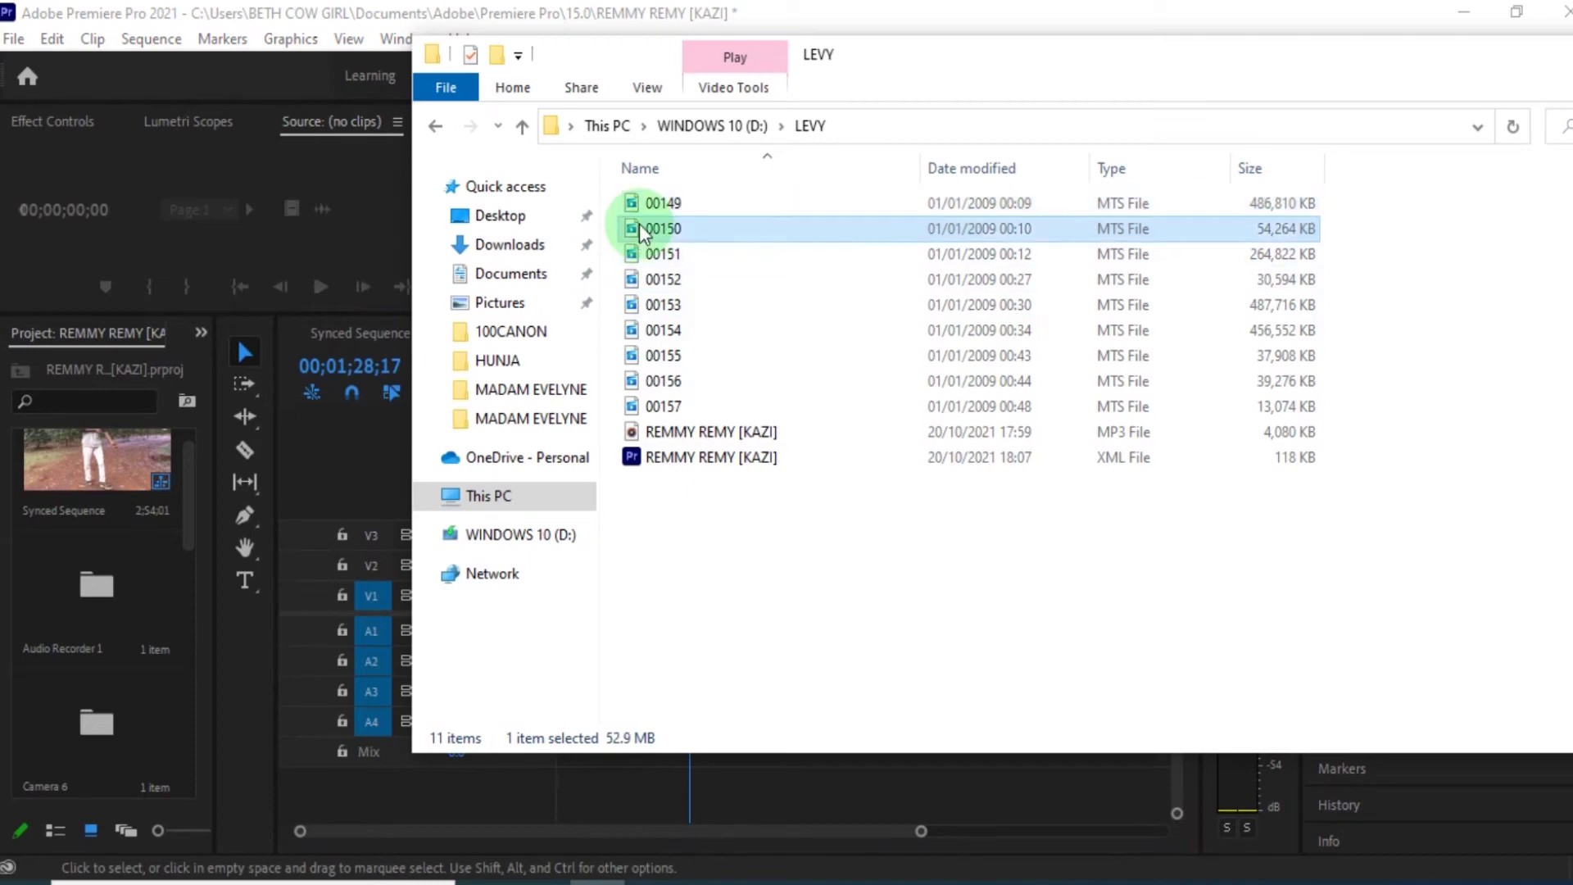
drag(644, 241, 700, 538)
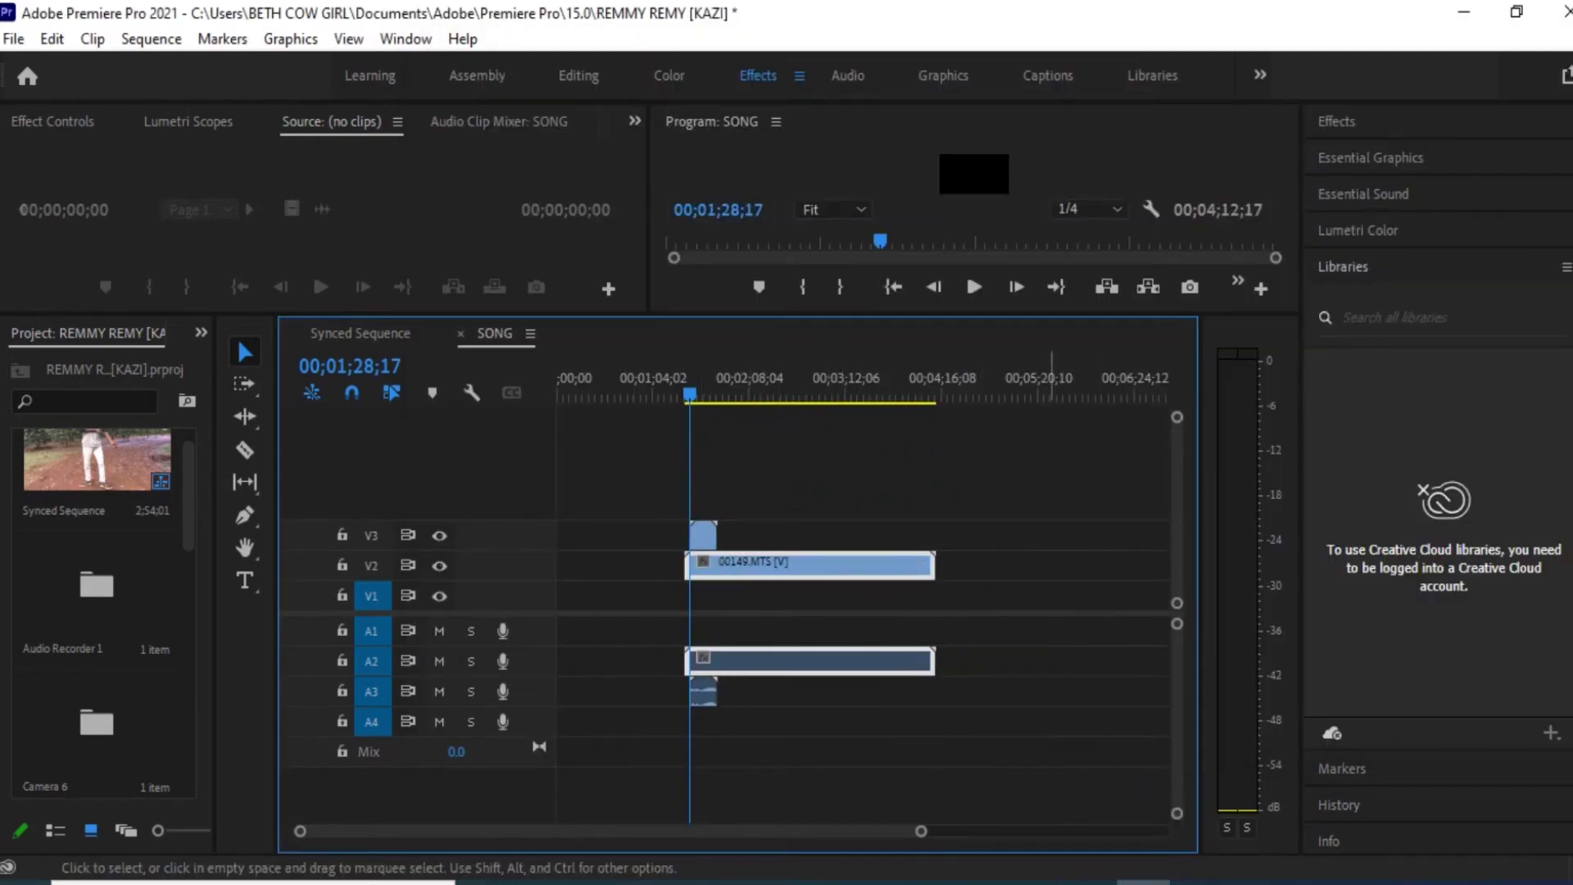
key(alt+Tab)
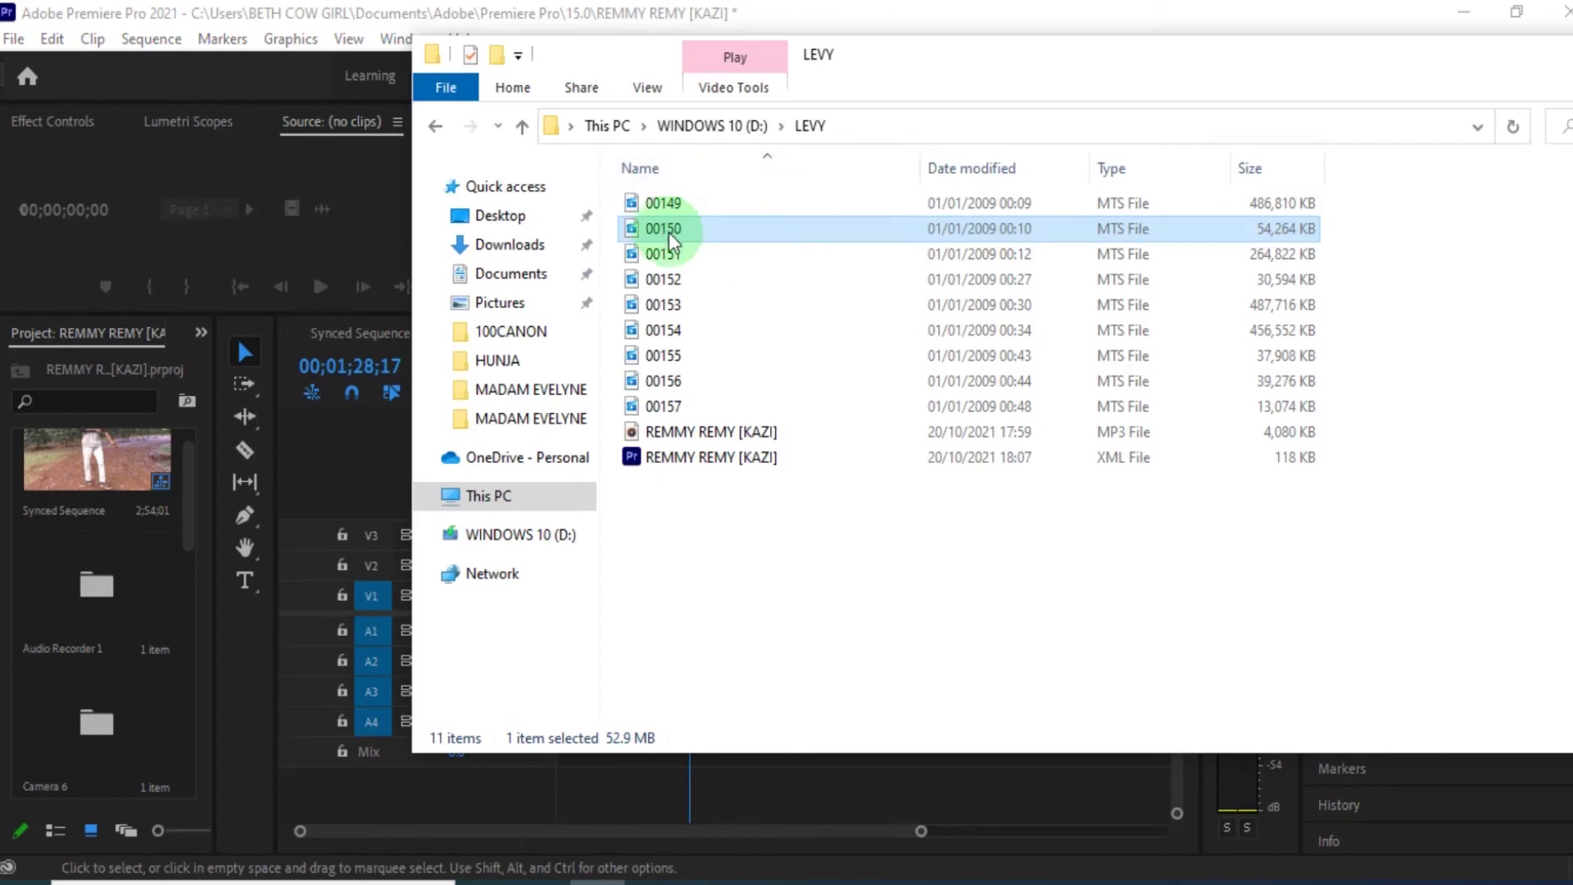
click(662, 254)
shift+click(631, 409)
mouse_move(635, 410)
mouse_down()
mouse_move(860, 552)
mouse_move(1141, 880)
mouse_move(981, 493)
mouse_move(830, 493)
mouse_up()
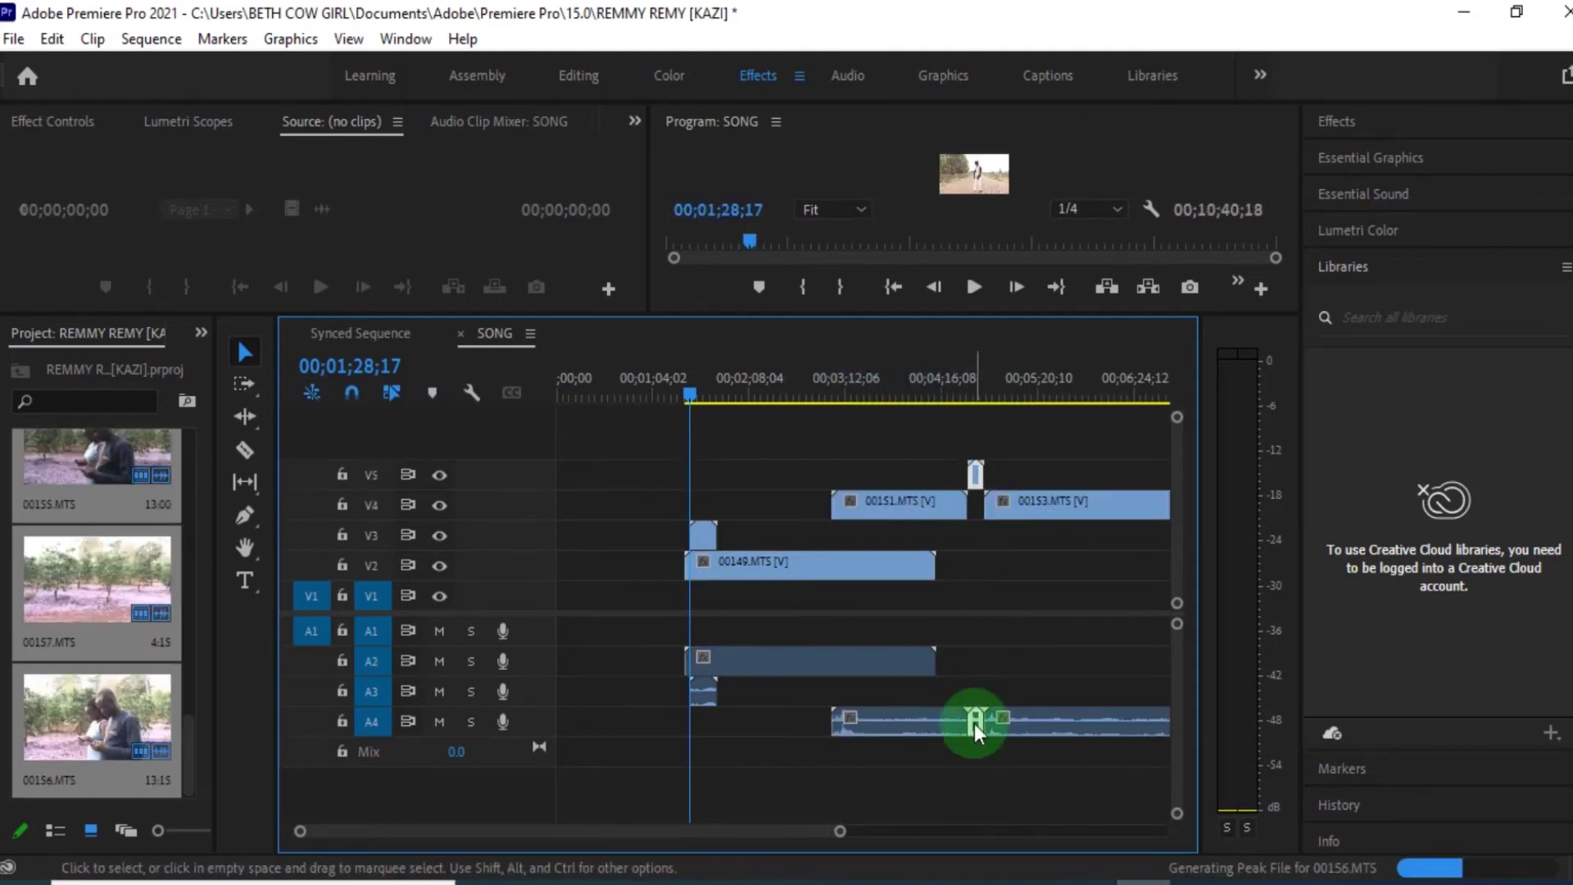
Stagger clip 00154 and the next short clip onto their own higher tracks, up to V8.
drag(975, 729, 895, 852)
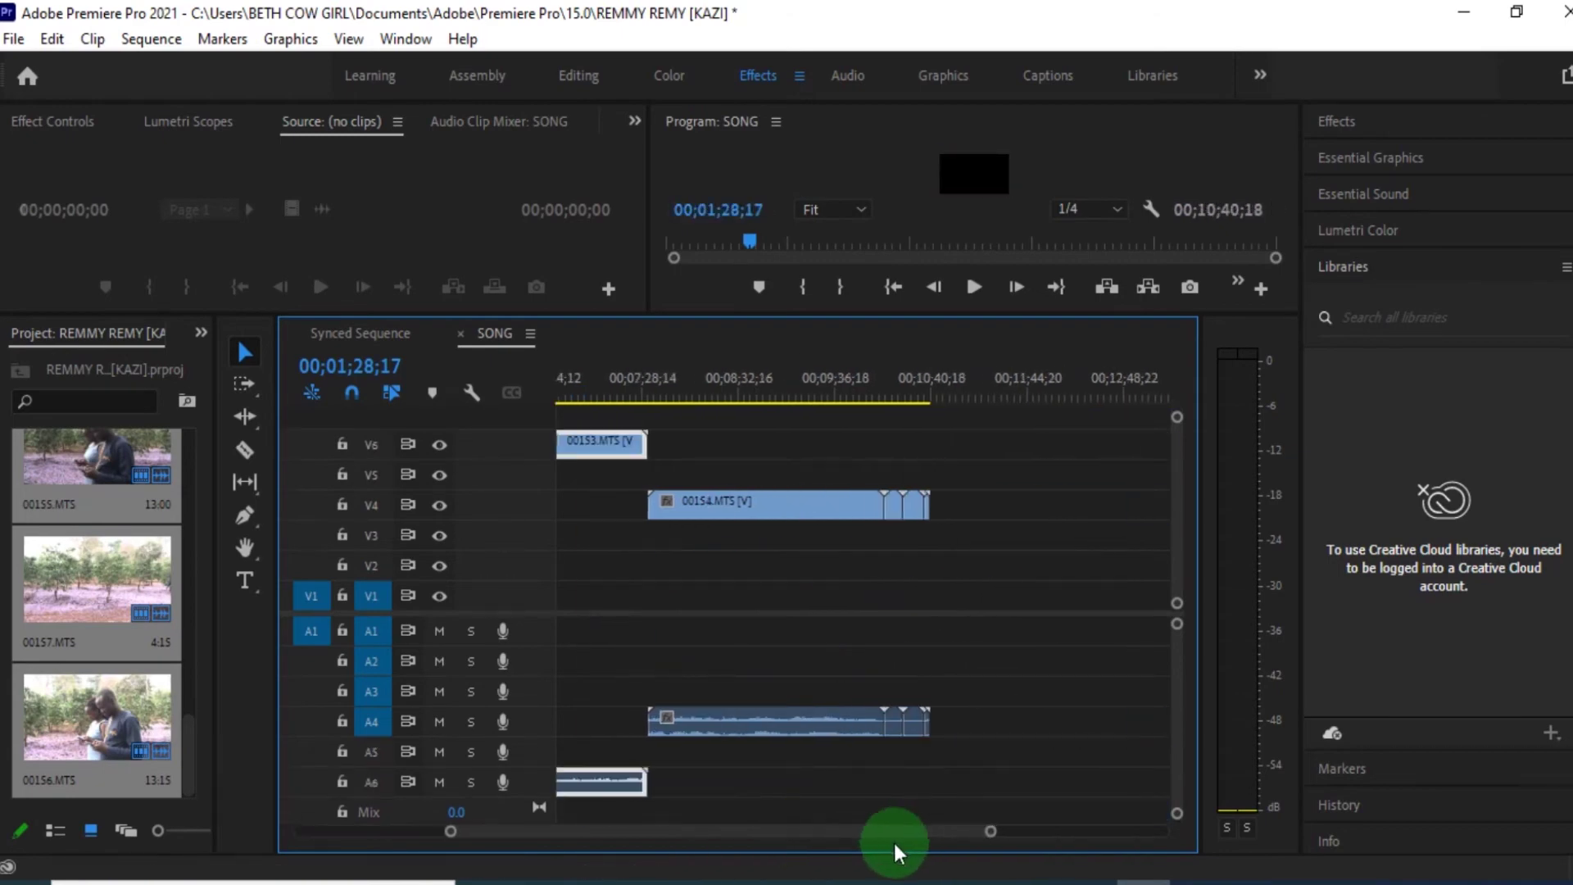
drag(770, 503, 519, 740)
key(grave)
drag(667, 396, 757, 231)
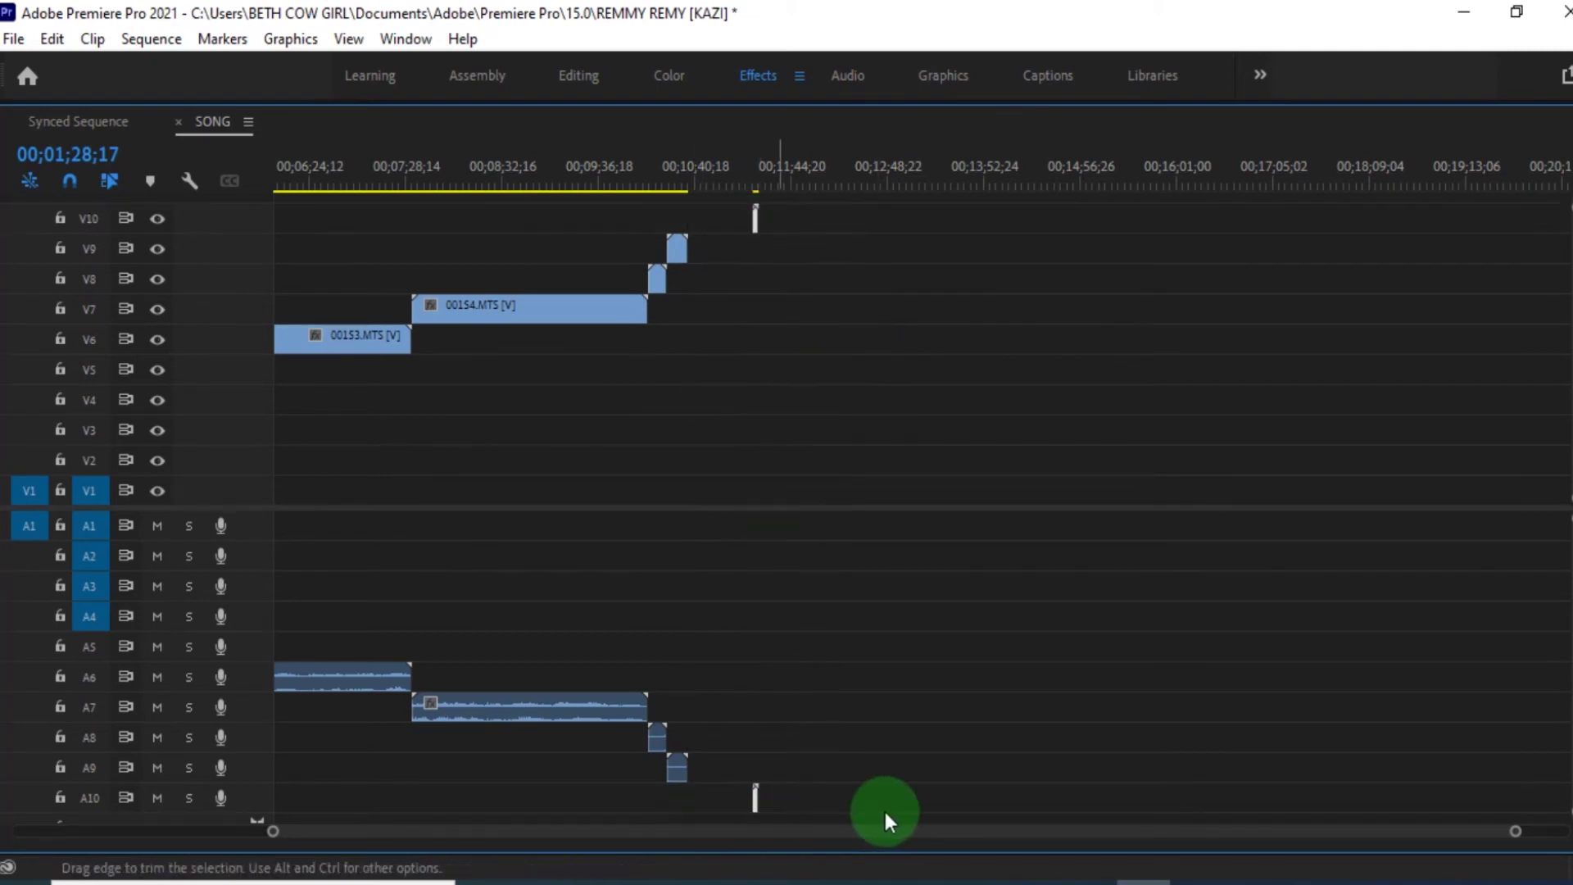
Place the REMMY REMY [KAZI] song MP3 on A1, then select every clip in SONG.
drag(889, 826, 635, 856)
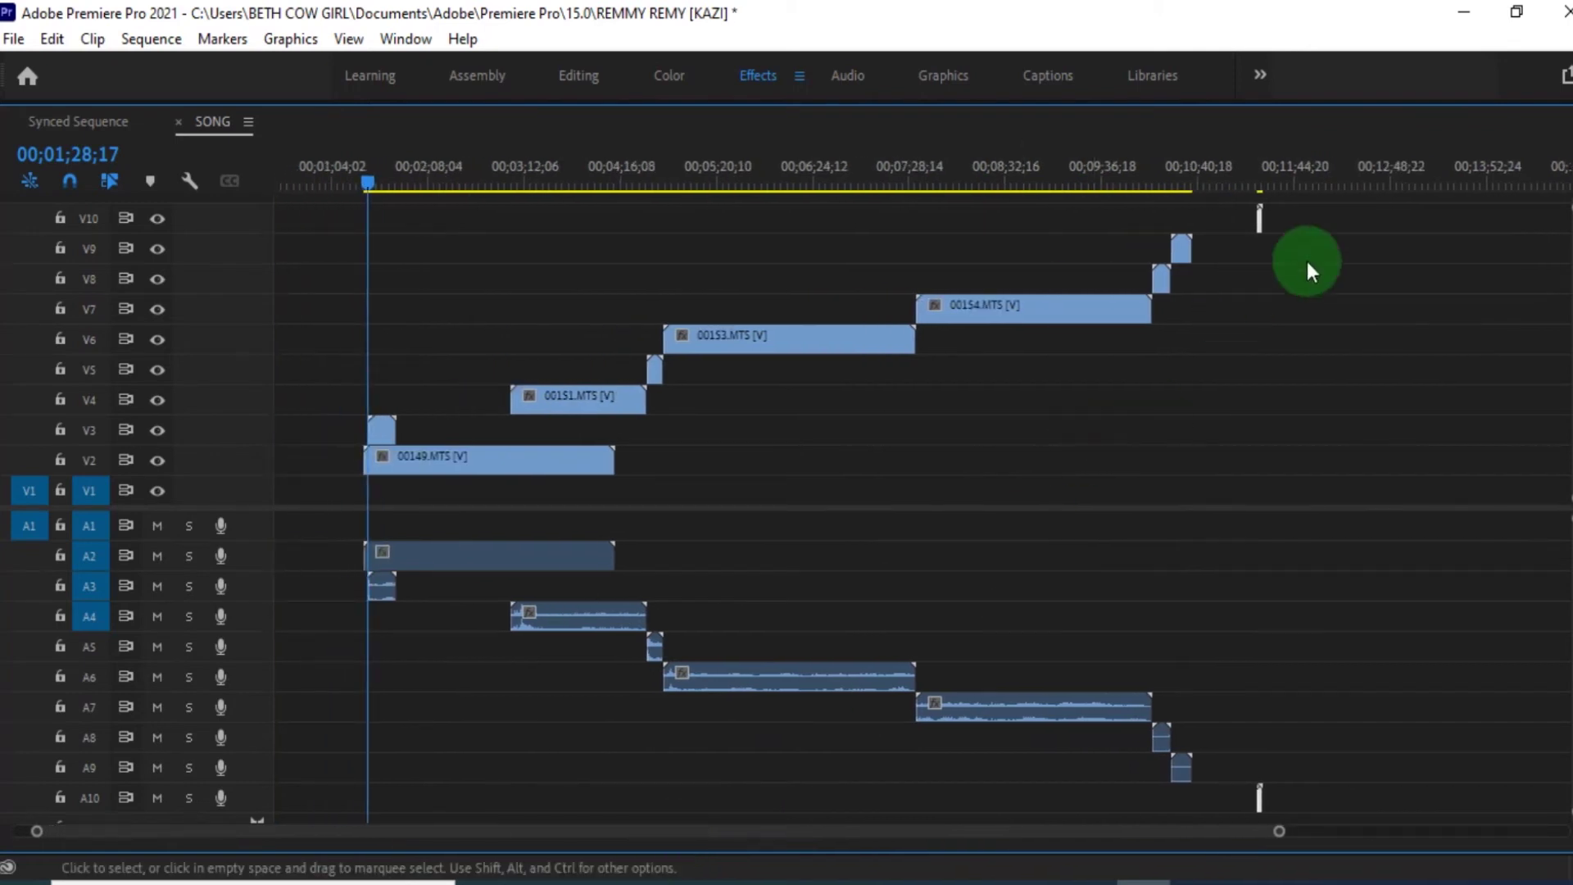
drag(1364, 199, 1065, 840)
click(772, 805)
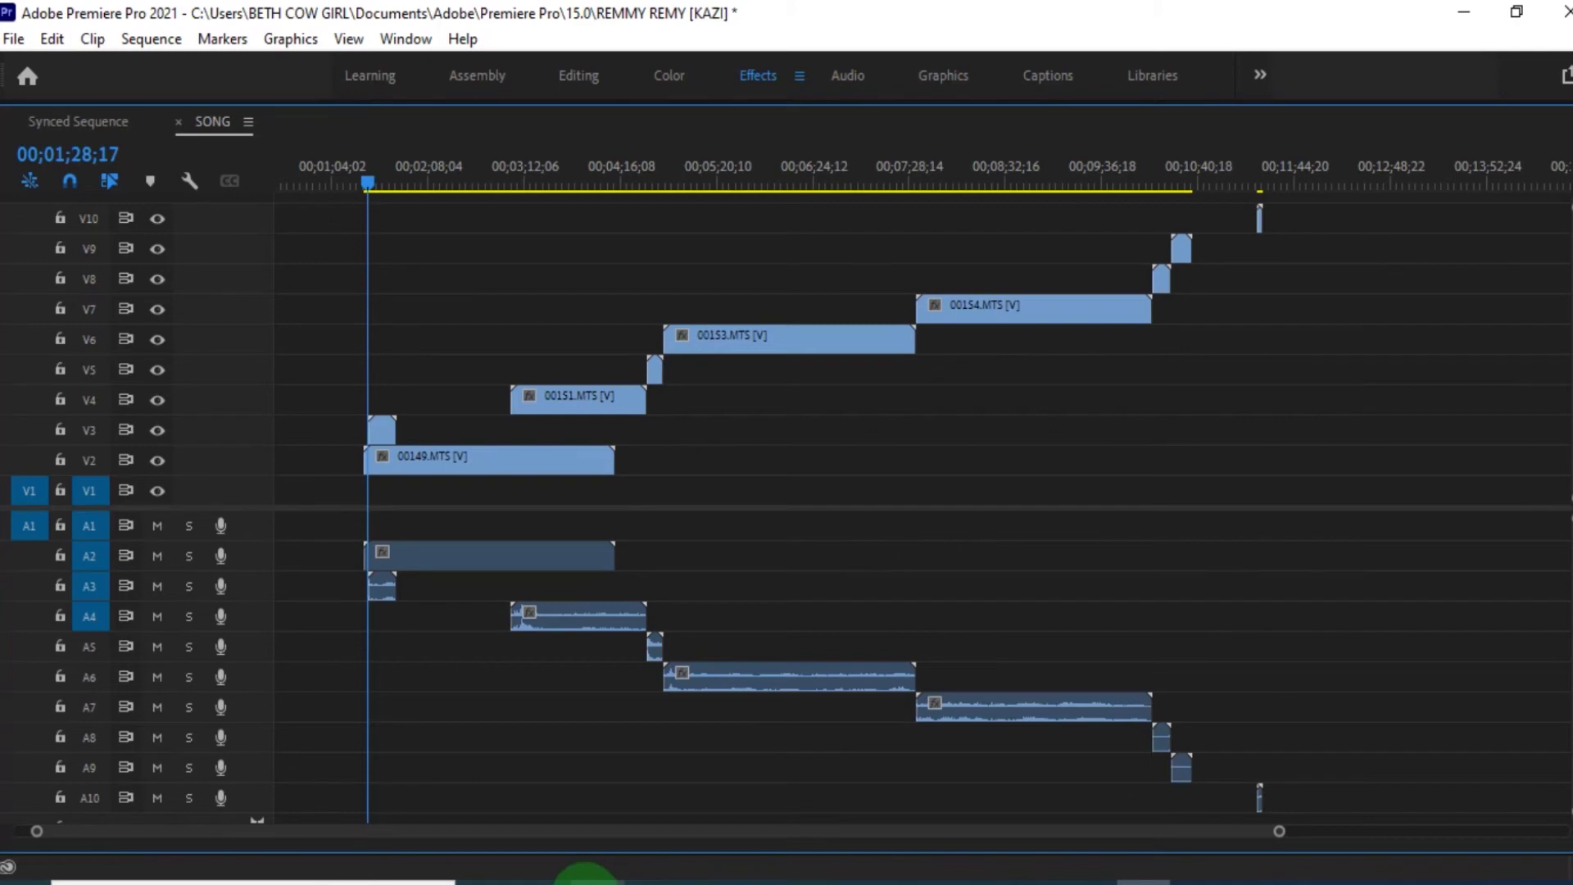
click(585, 875)
drag(686, 428, 361, 523)
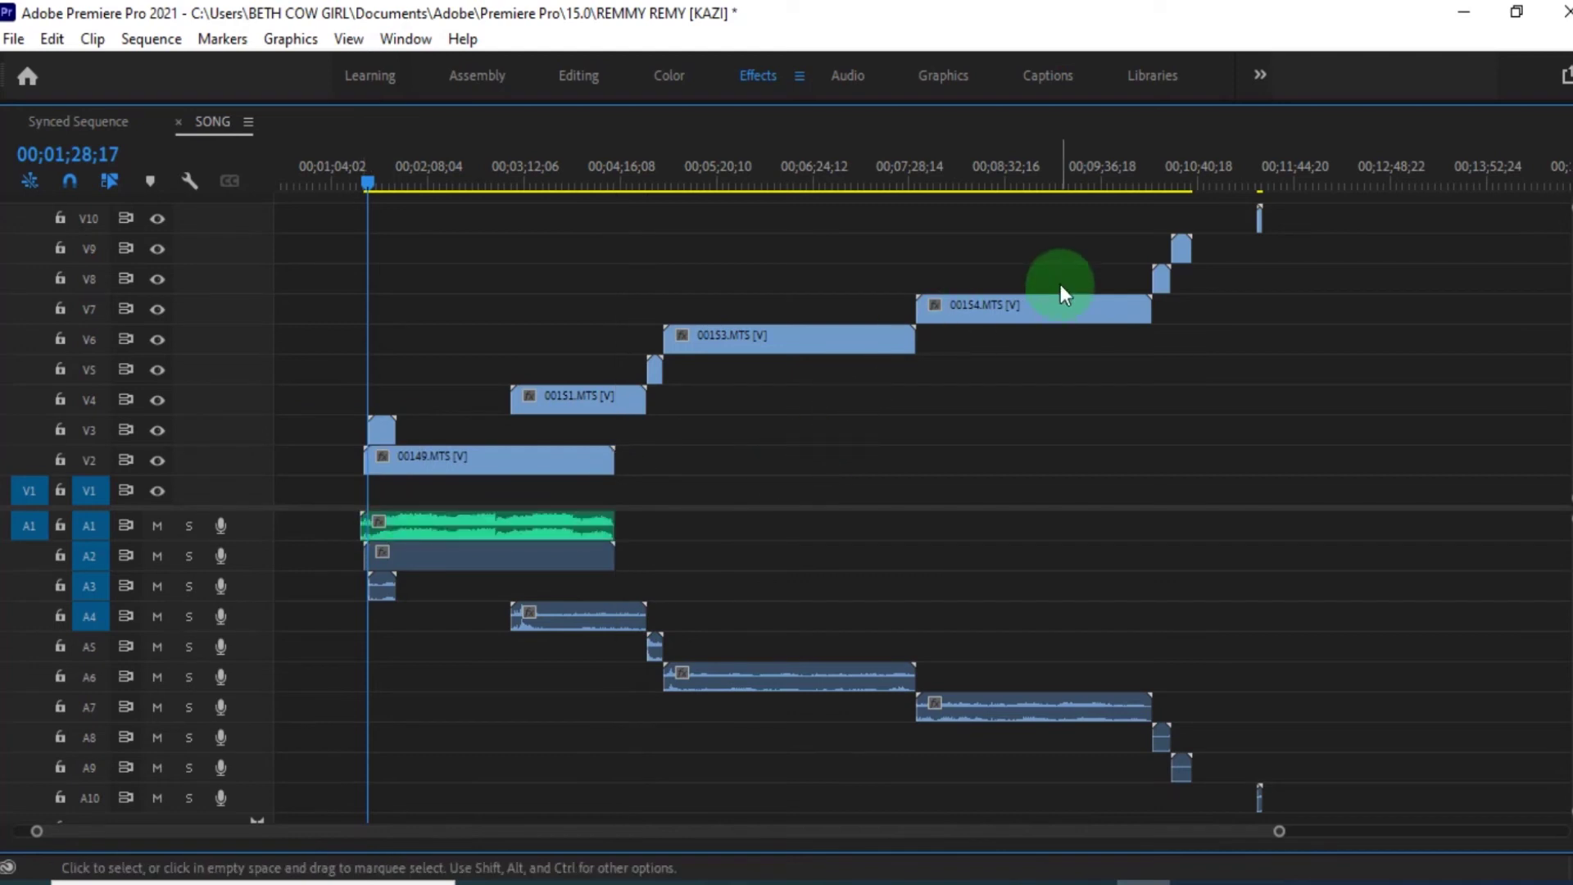
click(601, 401)
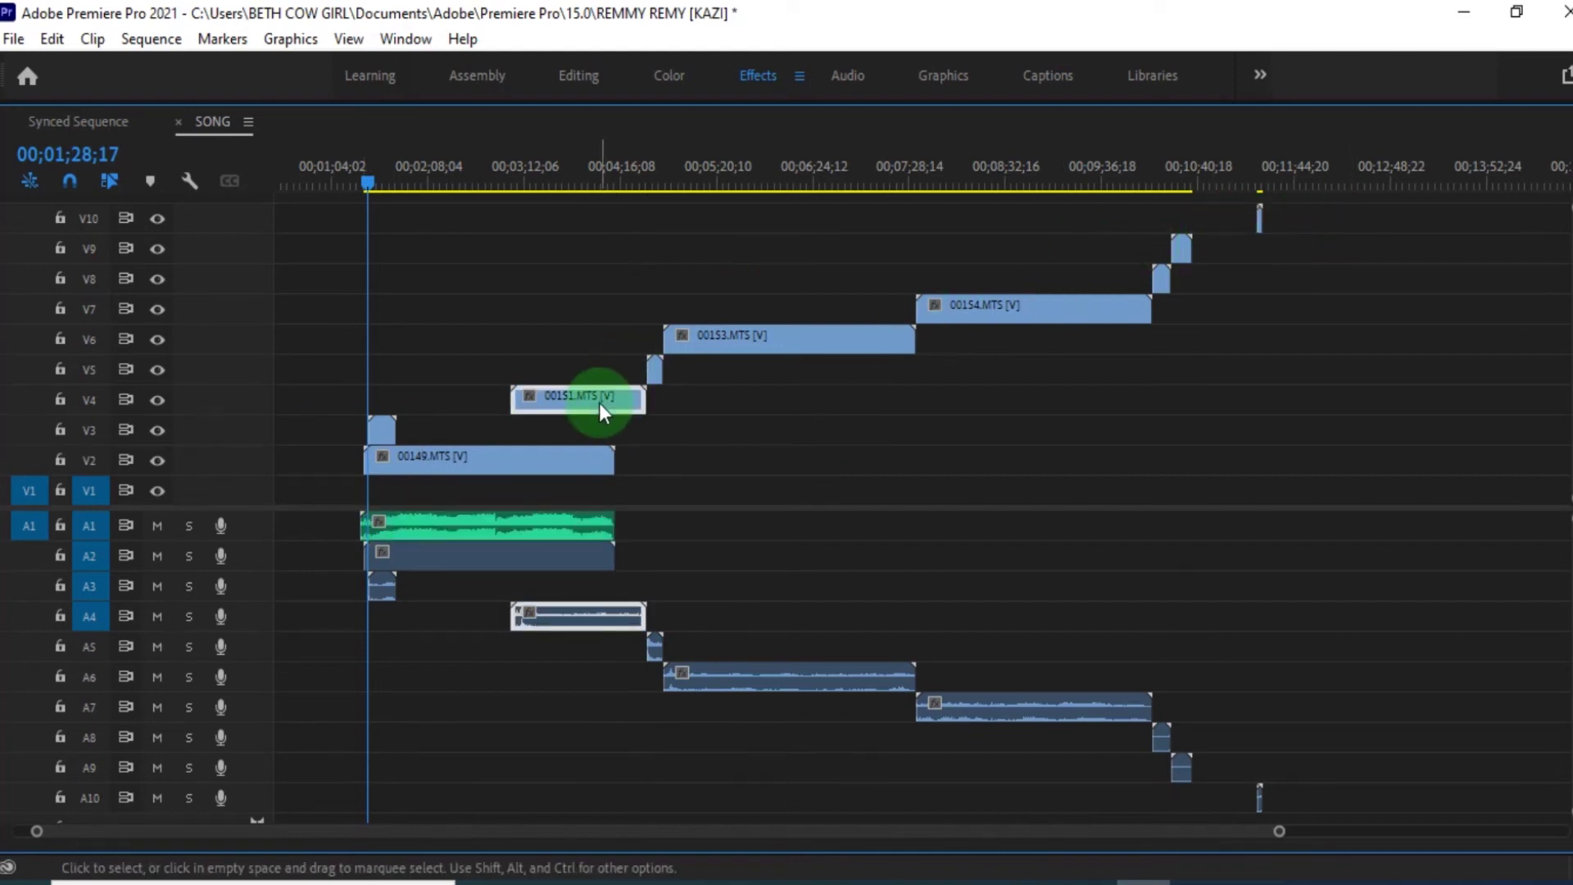
key(ctrl+a)
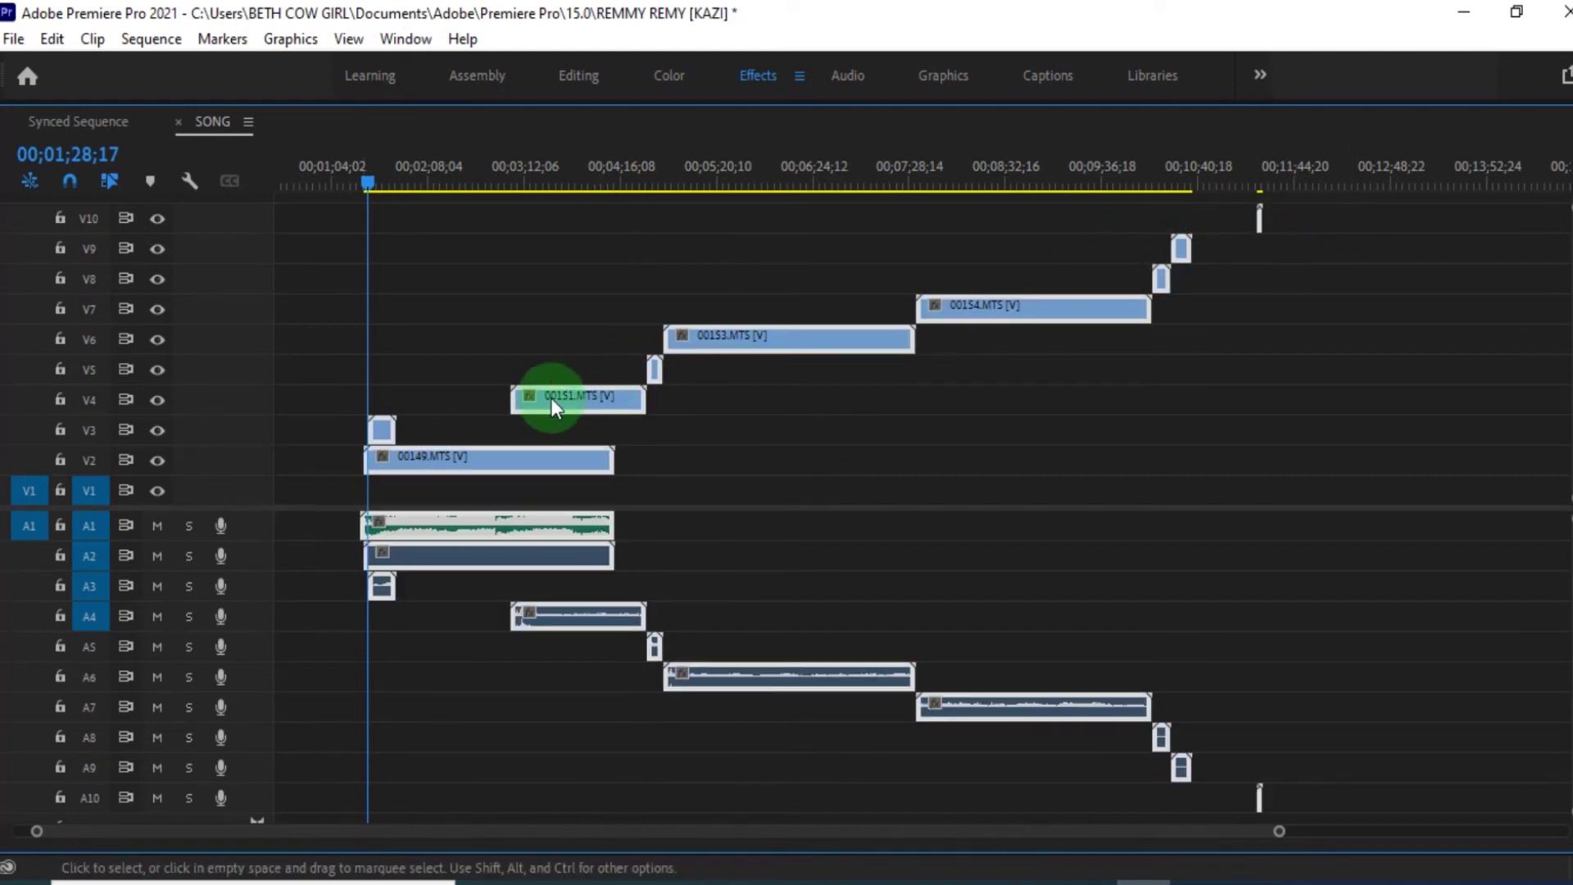
Synchronize the selected clips by Audio using Track Channel 1.
right_click(495, 460)
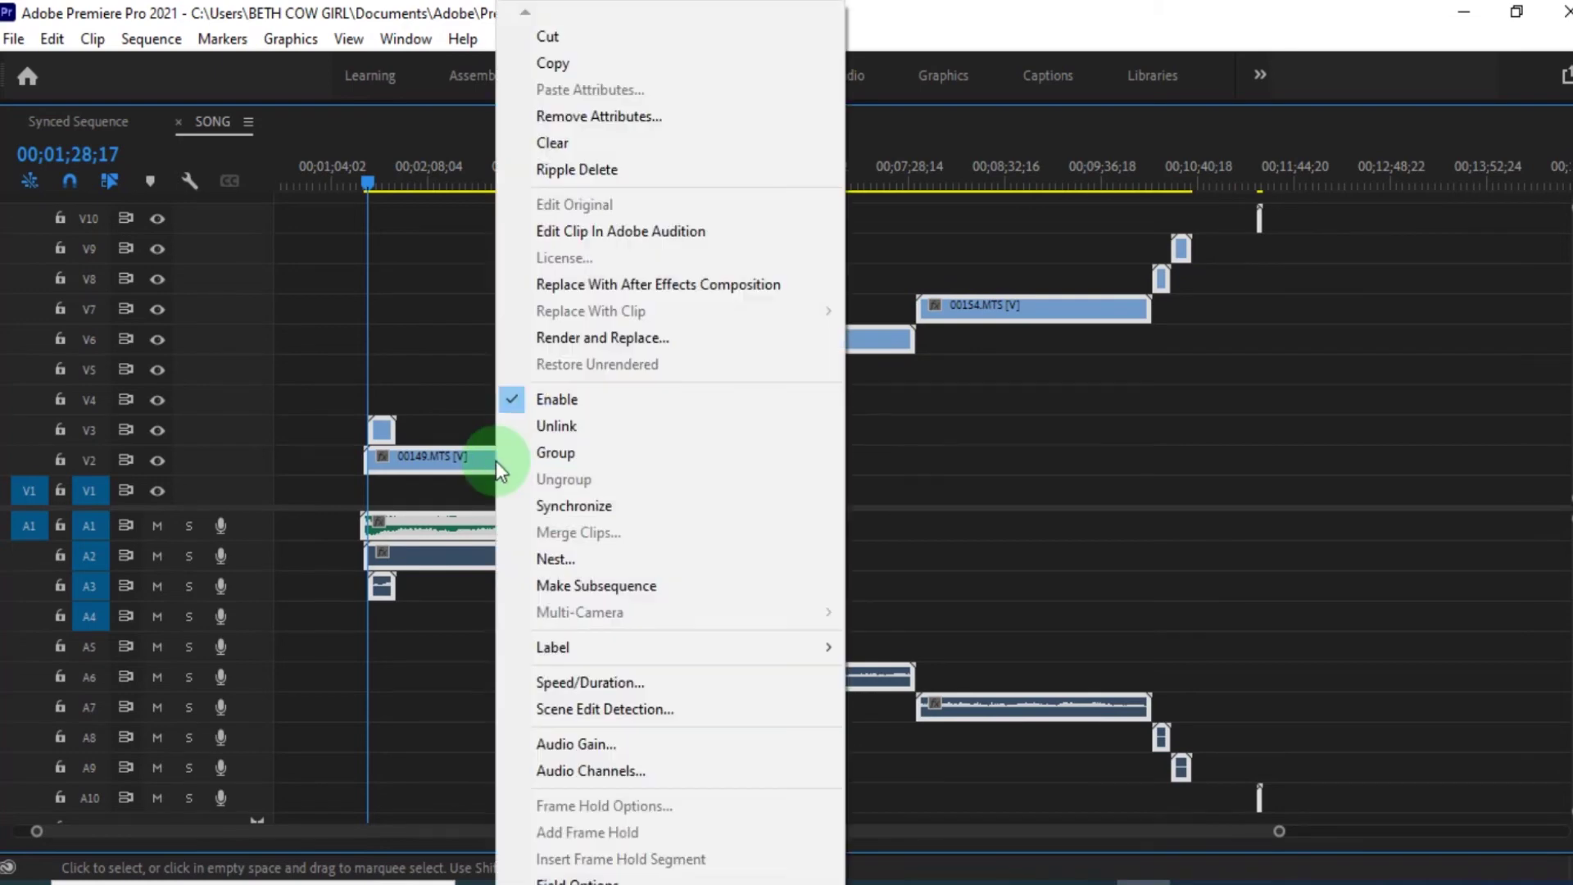
click(587, 508)
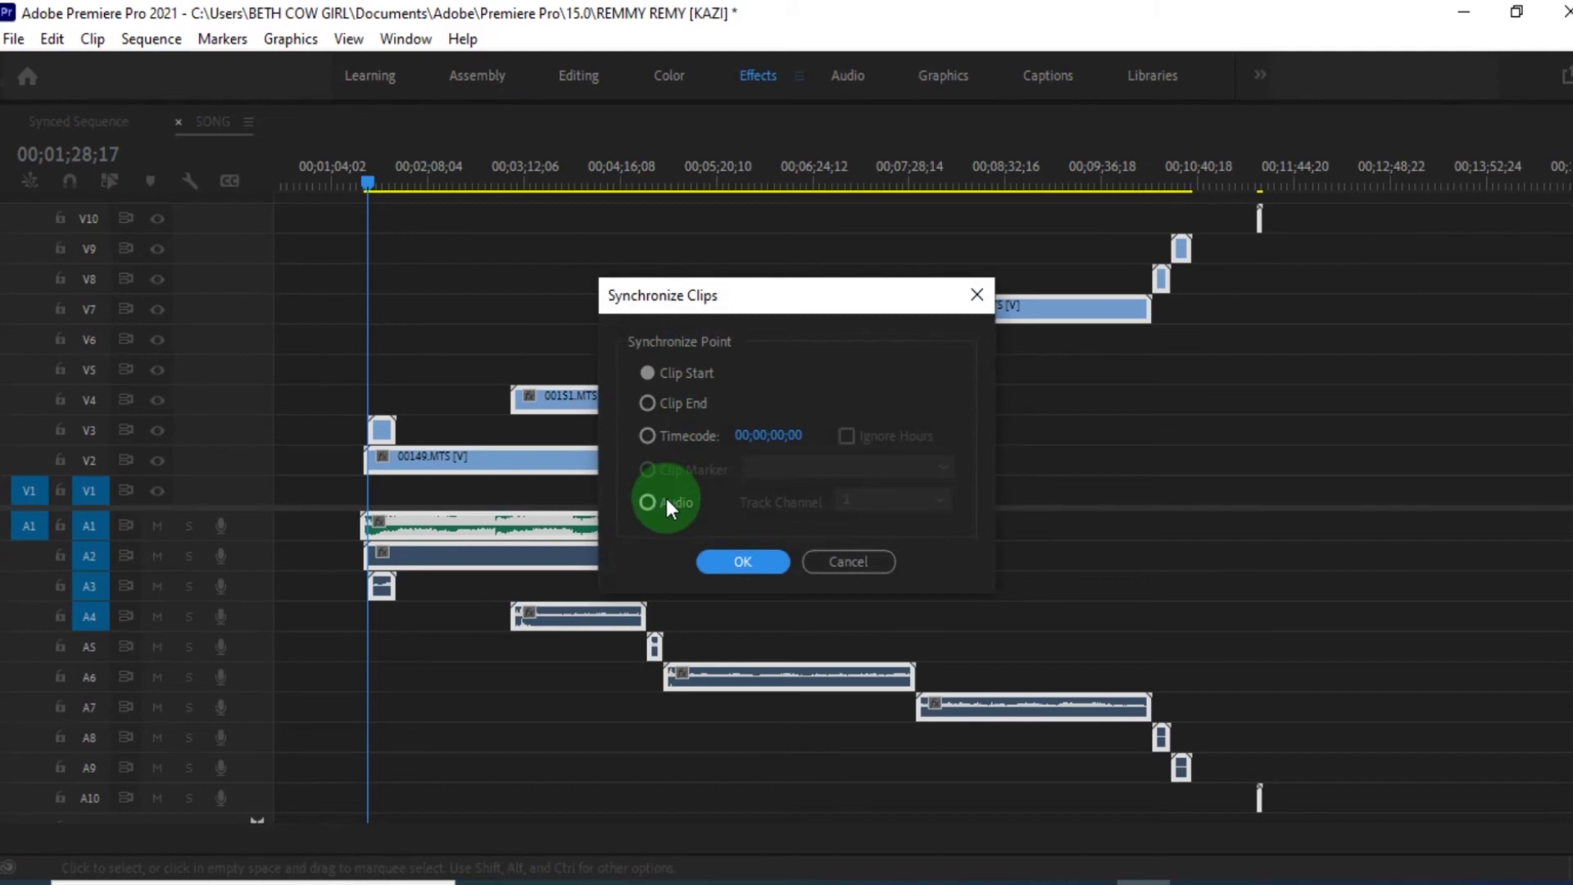
click(664, 500)
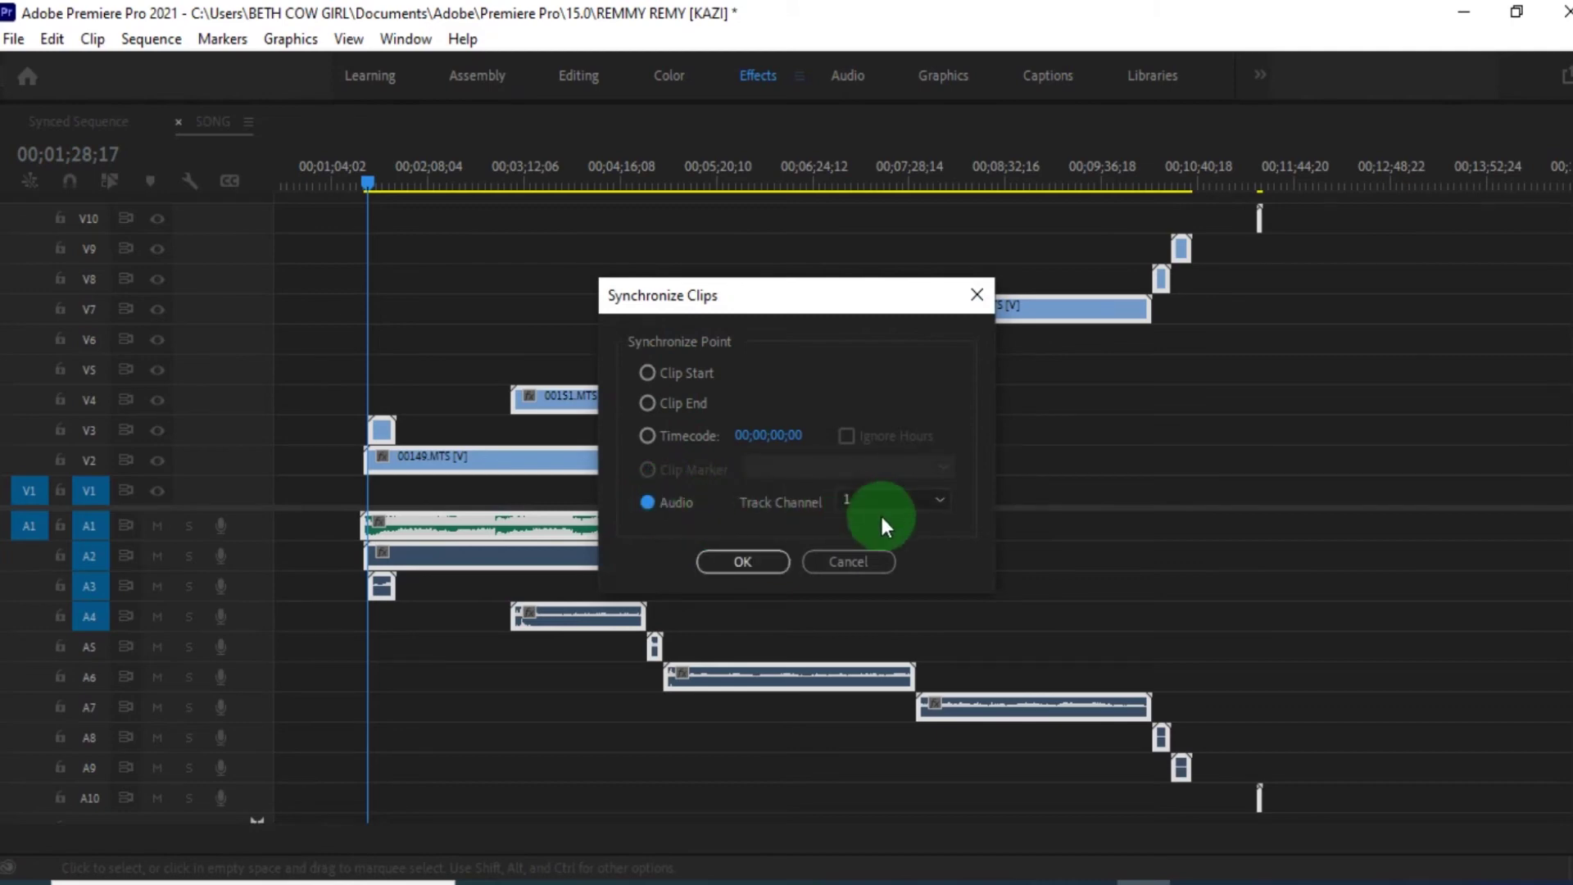
click(756, 557)
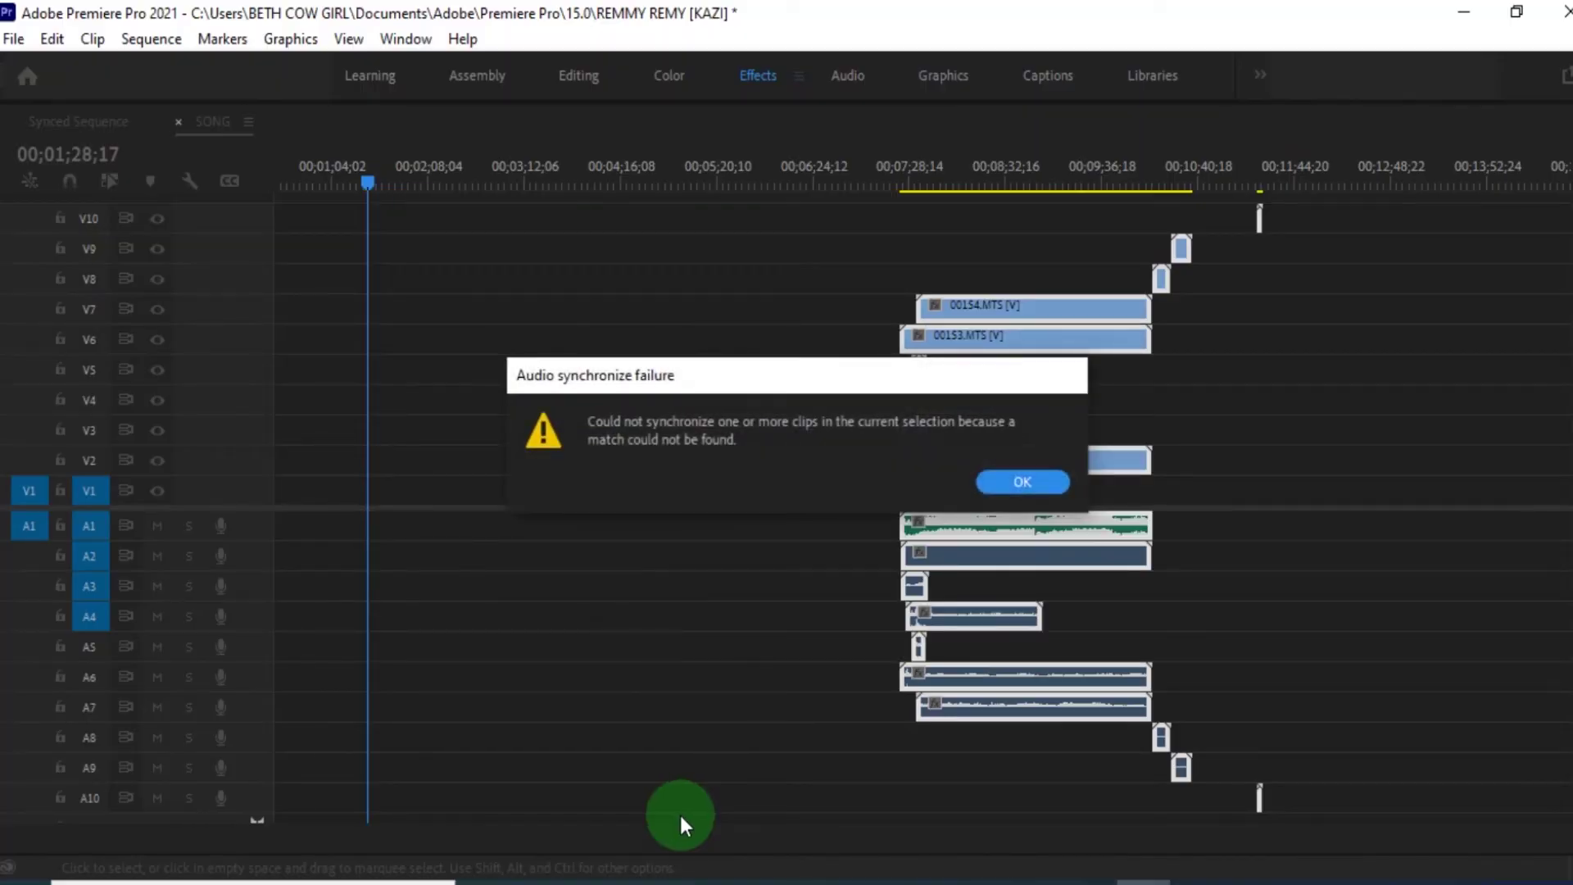
Dismiss the sync warning and ripple-delete the leading gap so clips start at 00;00;00;00.
click(1031, 483)
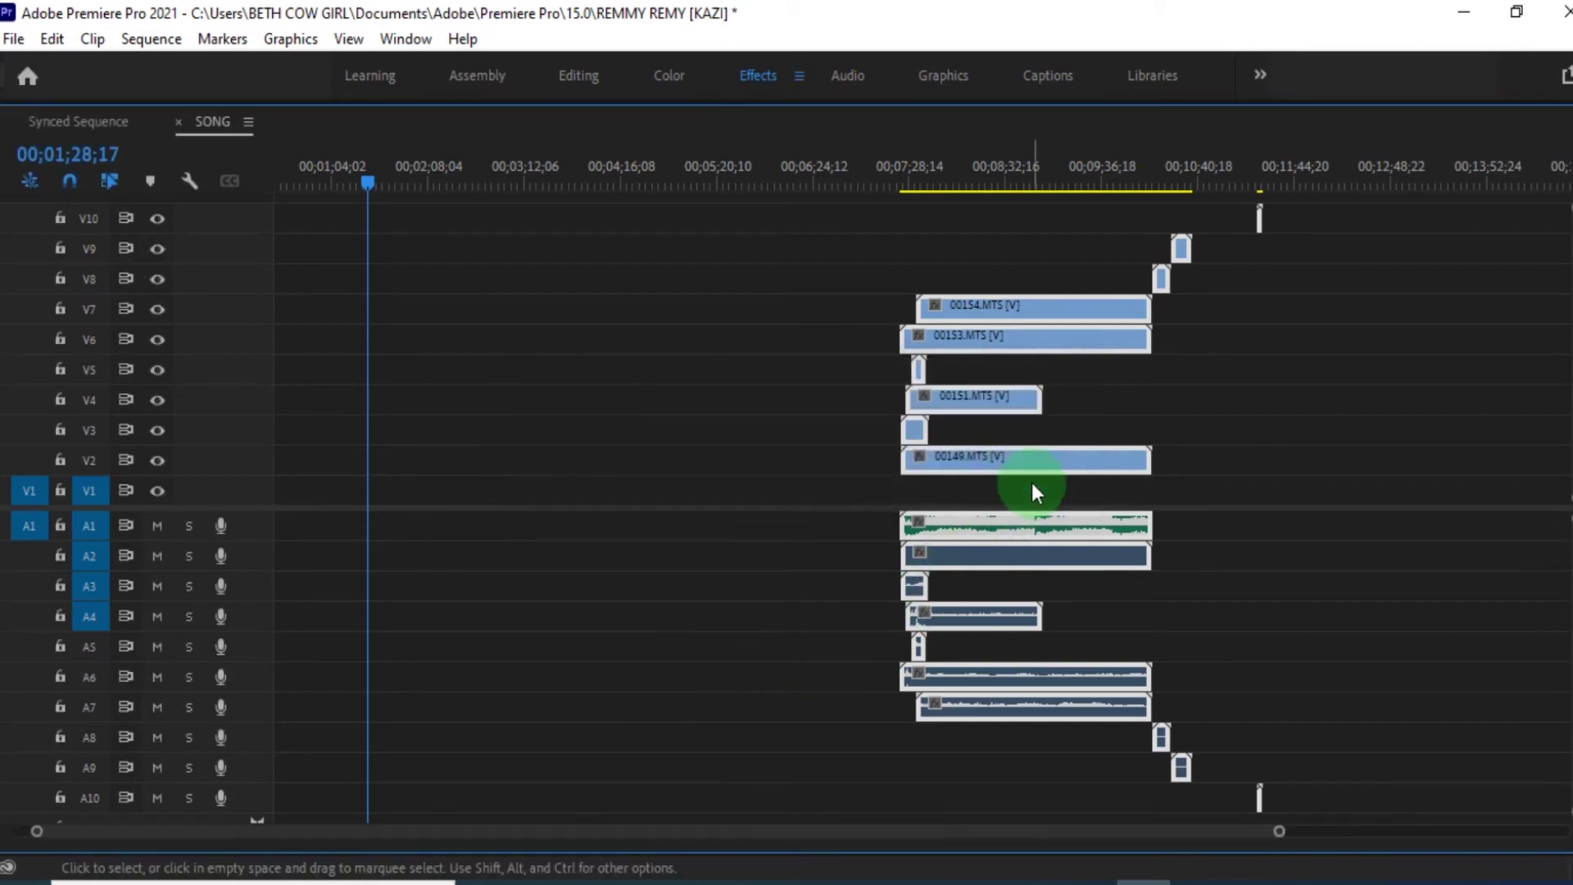
click(1004, 257)
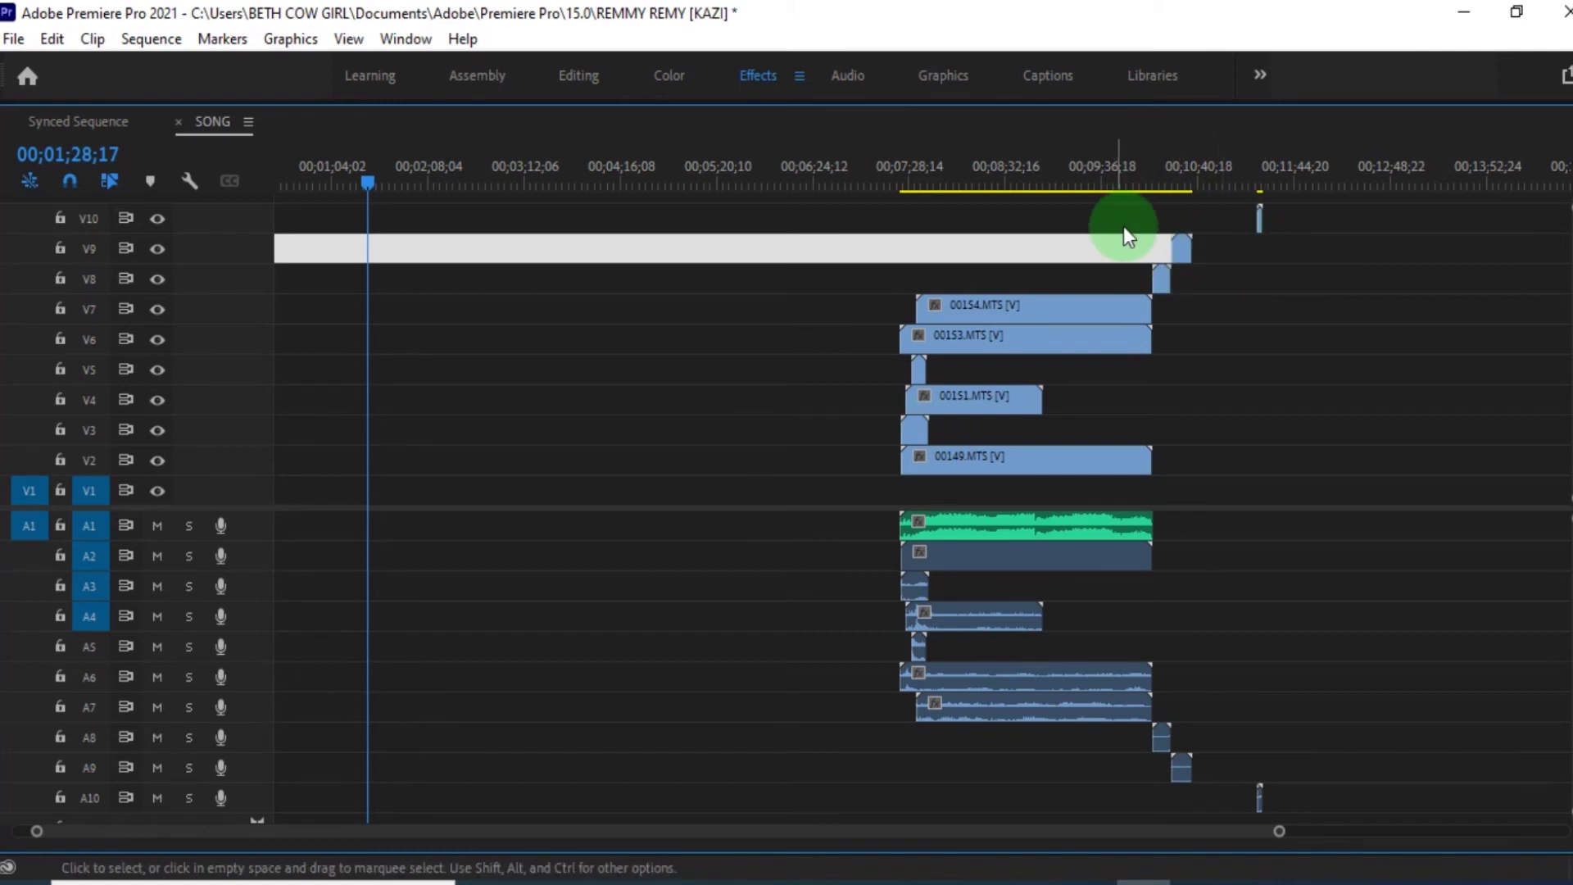
click(1180, 248)
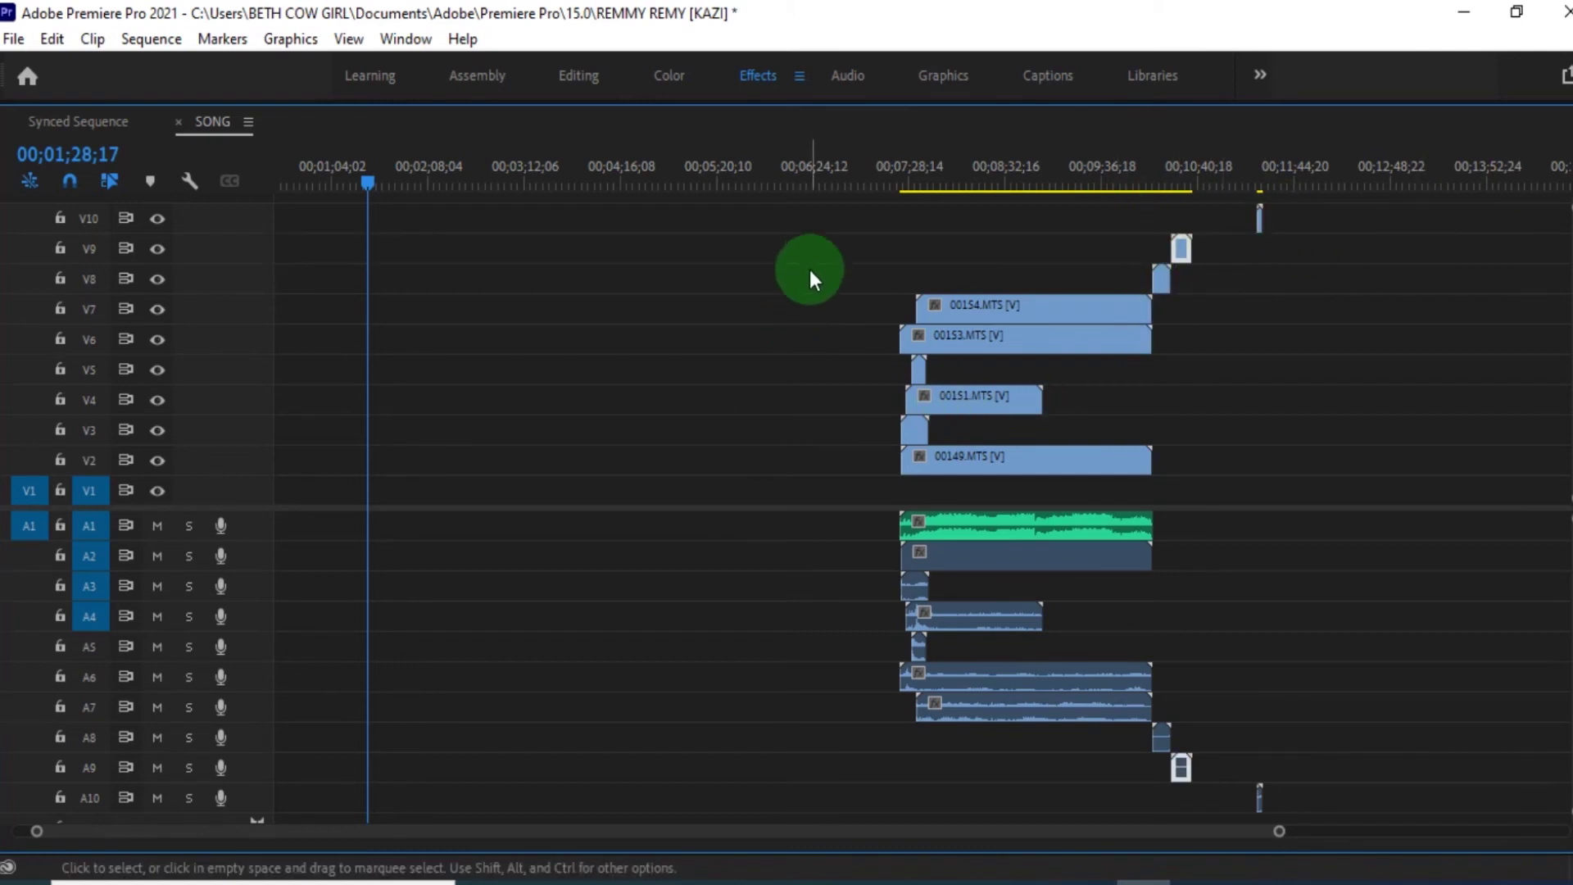
right_click(809, 528)
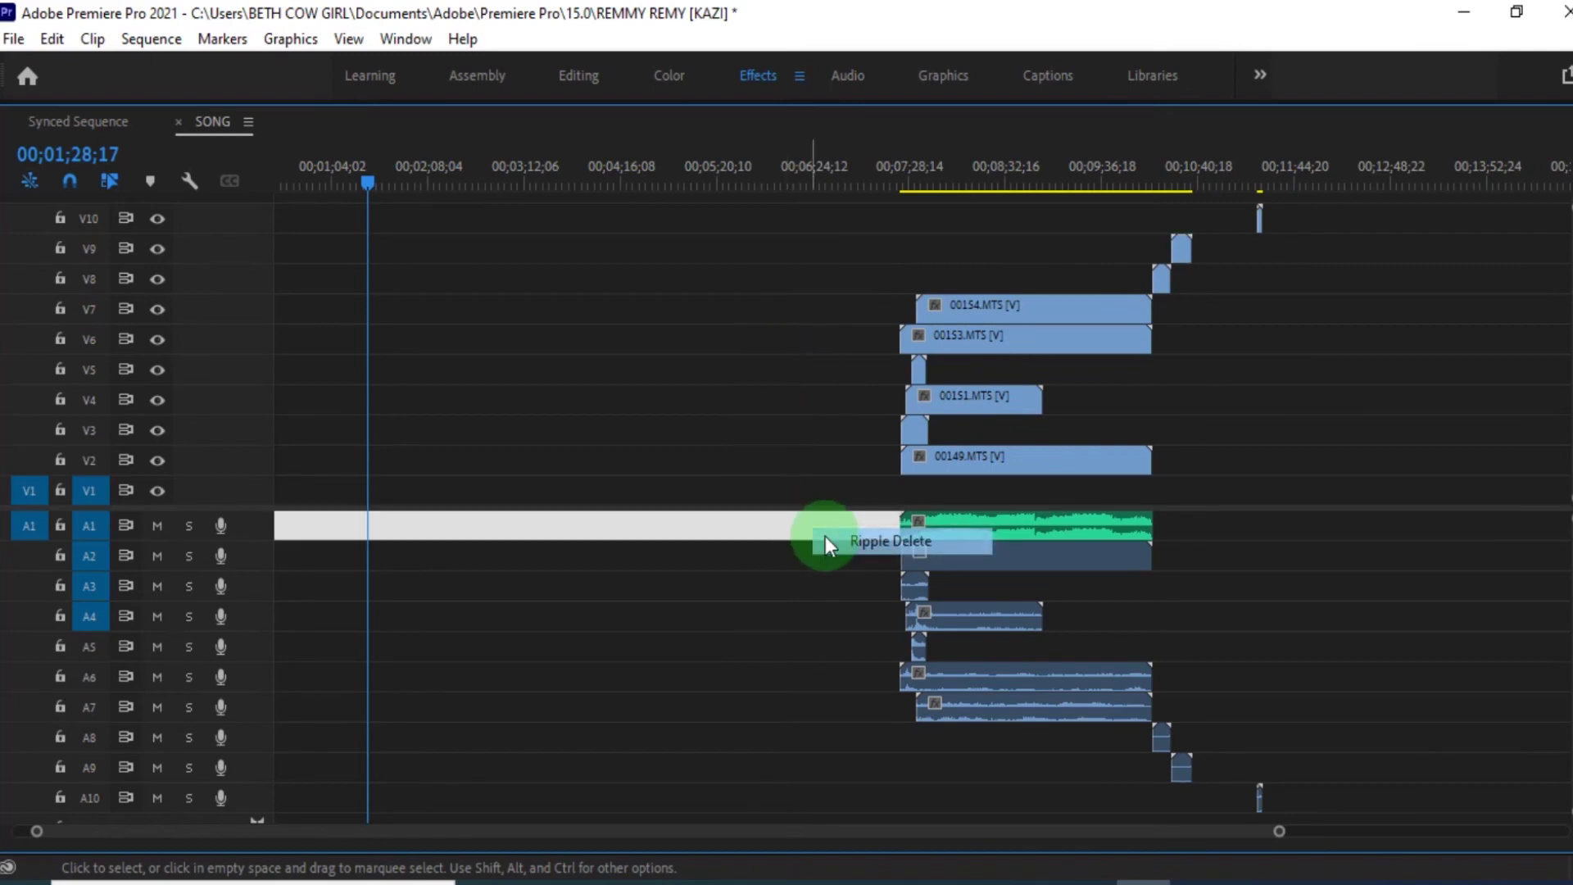
click(824, 536)
key(grave)
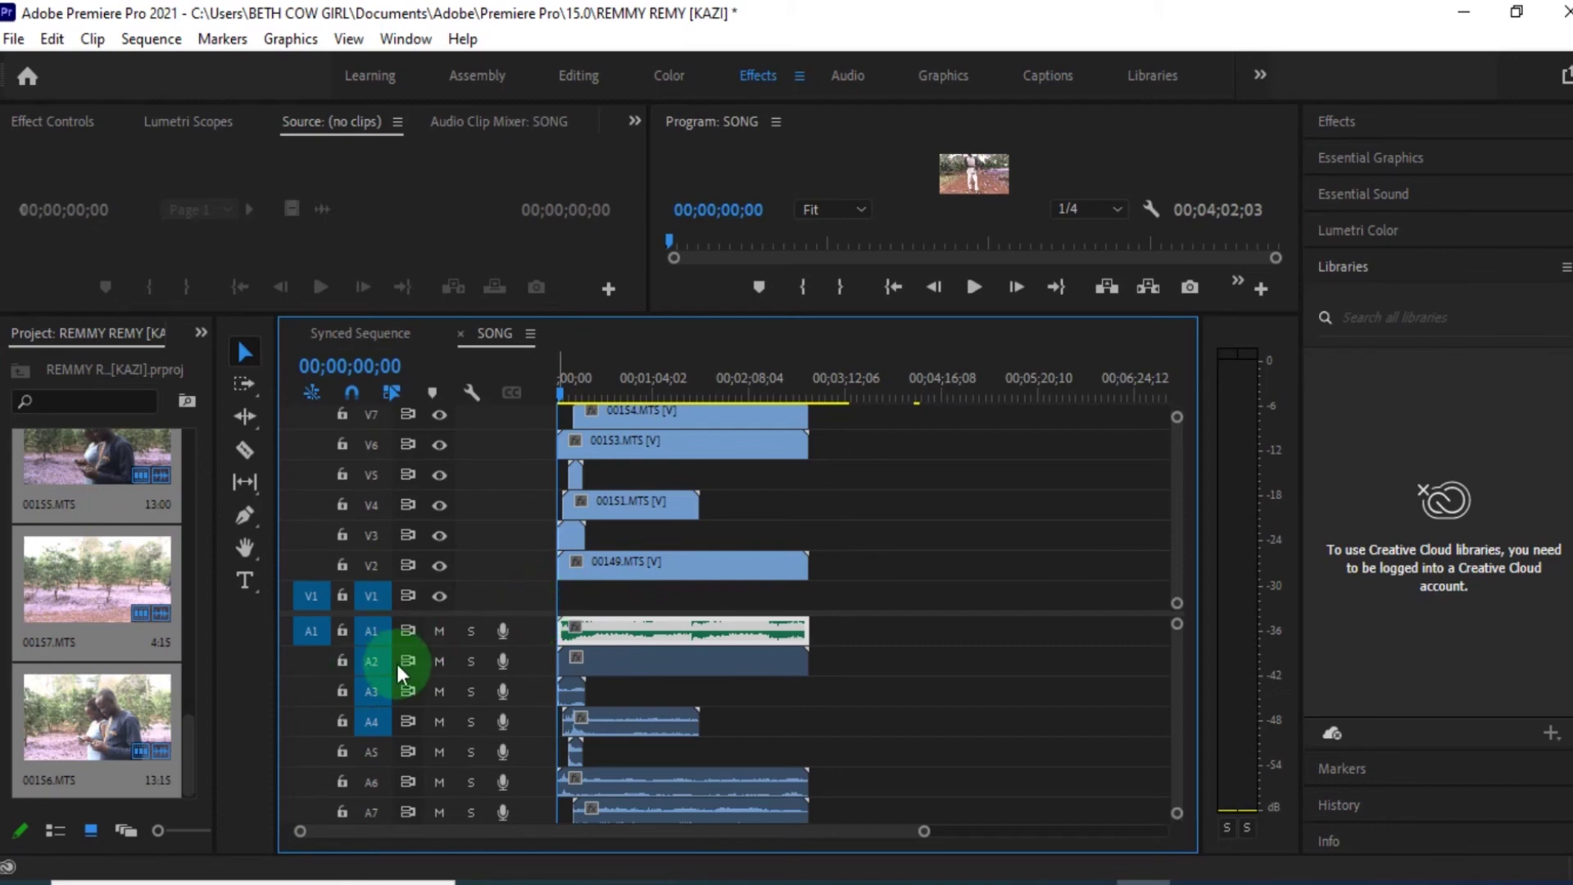
Mute camera audio tracks A2–A10, keeping only A1, and enlarge the video track area.
click(439, 662)
click(439, 692)
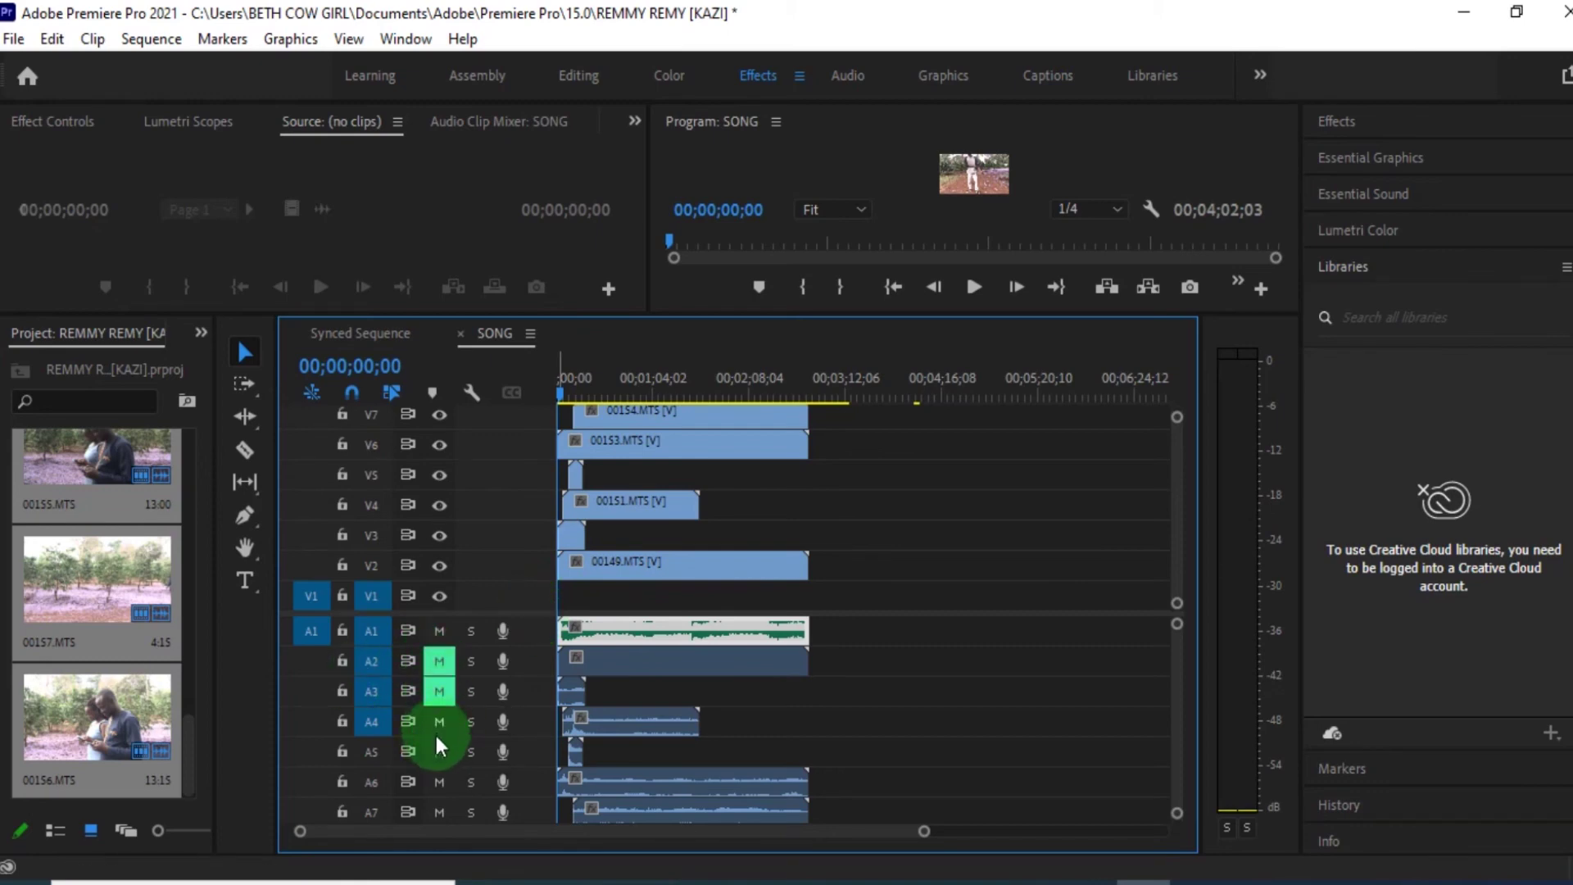
click(439, 723)
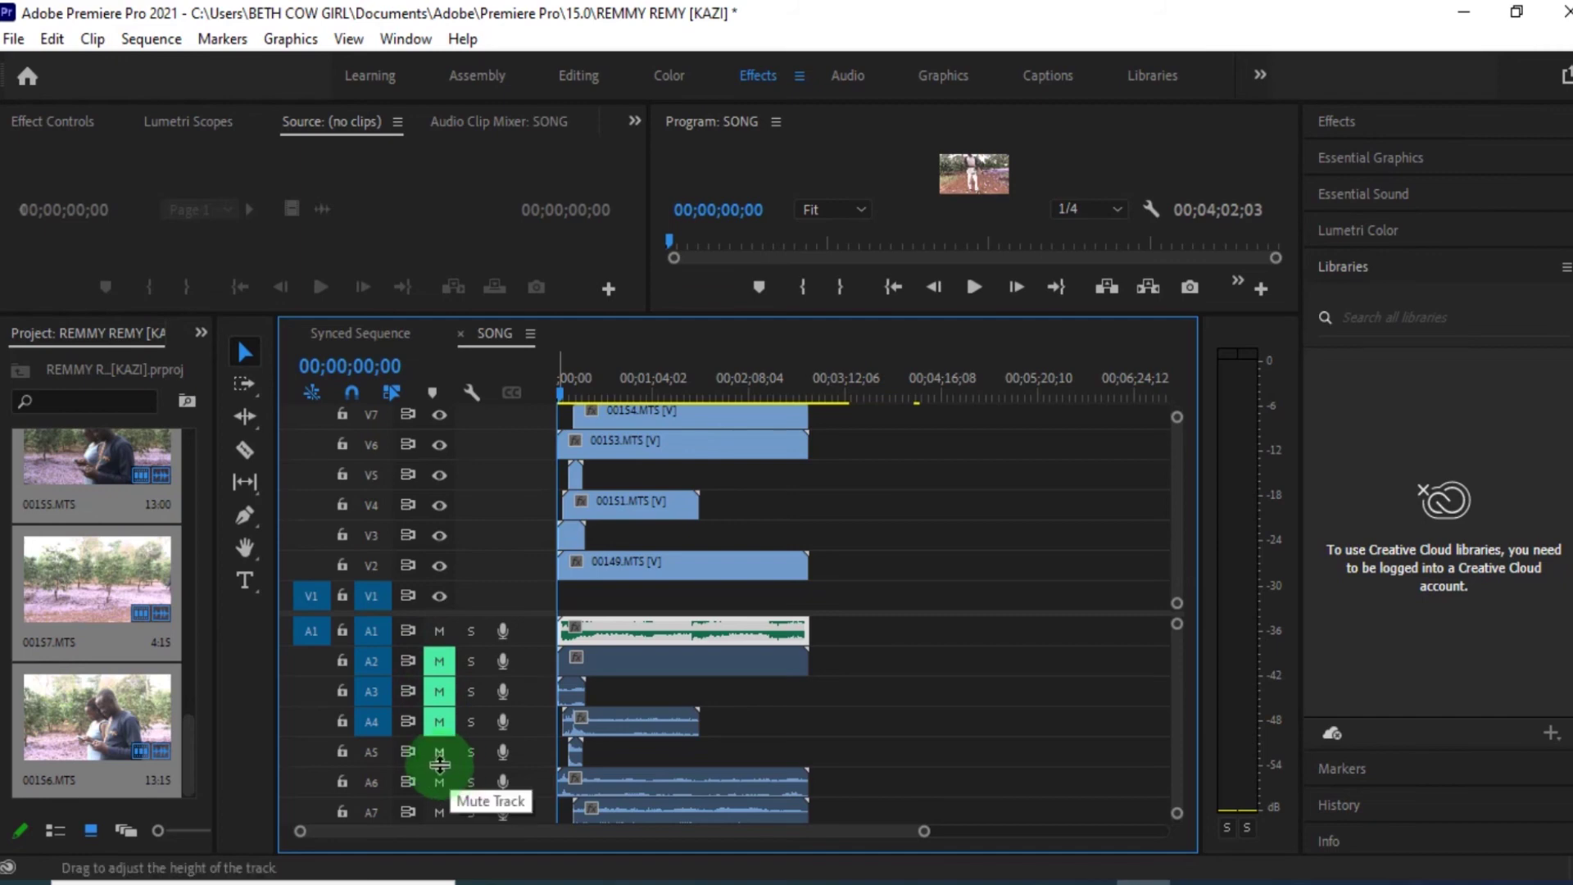
click(440, 754)
click(439, 784)
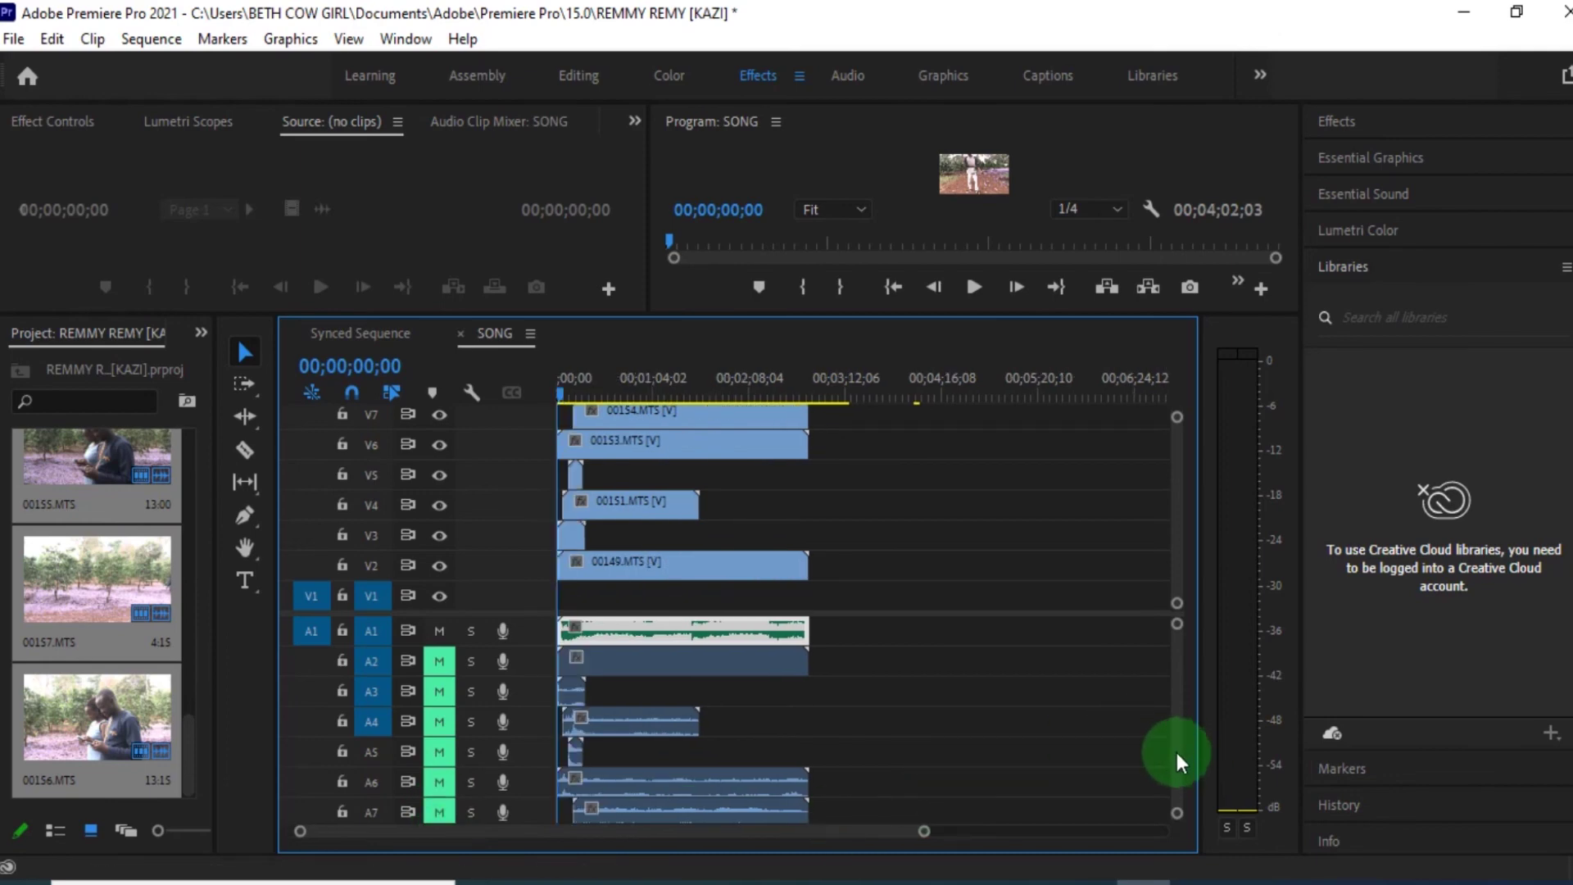
scroll(1179, 762, down, 3)
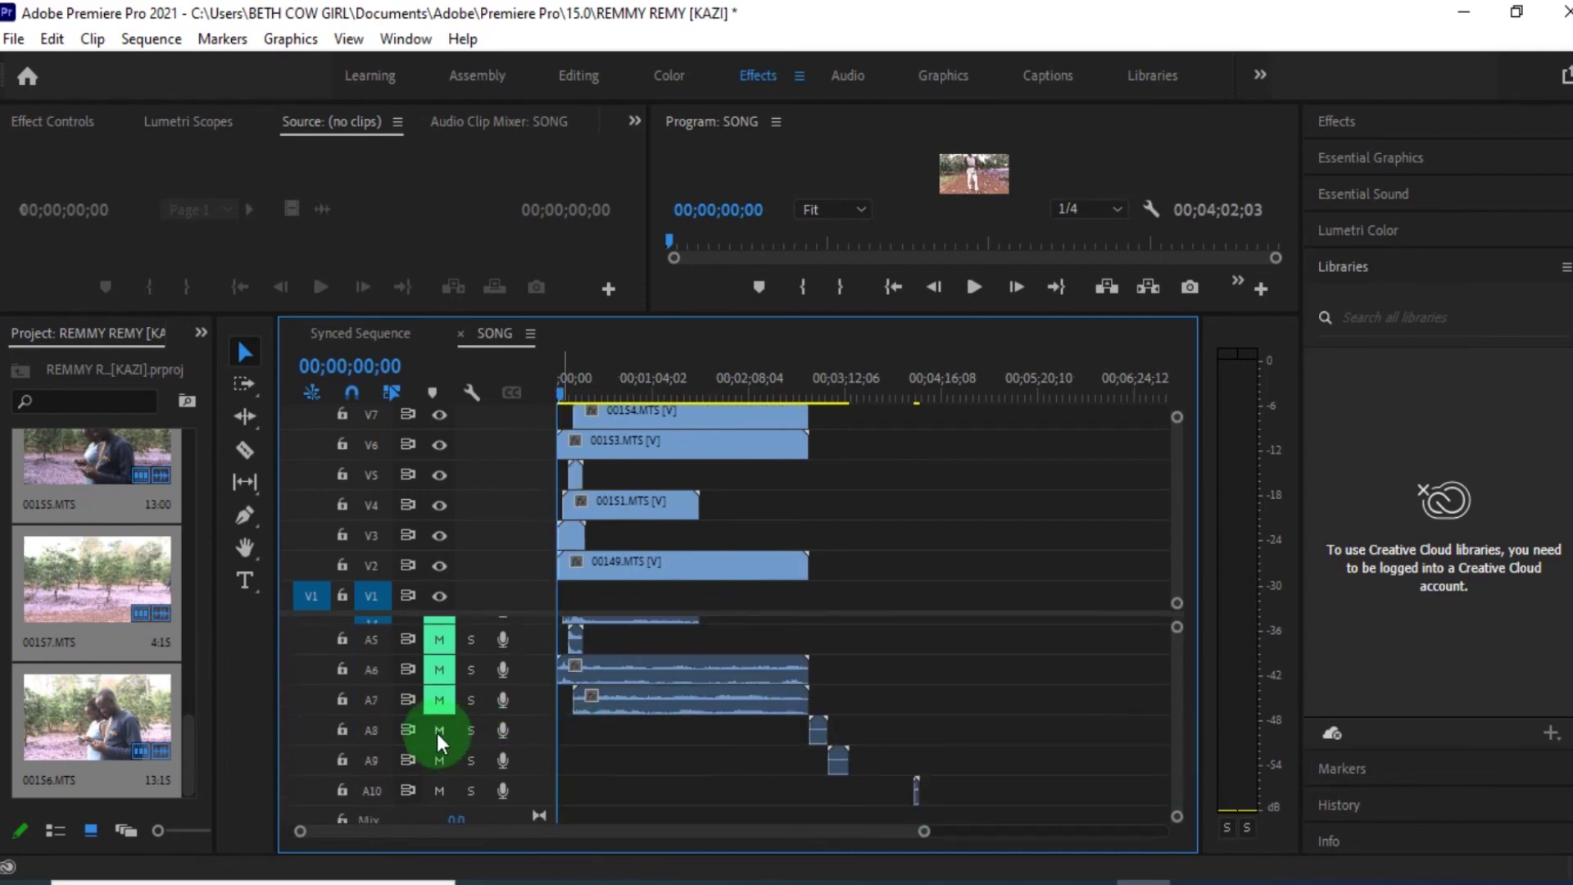
click(440, 762)
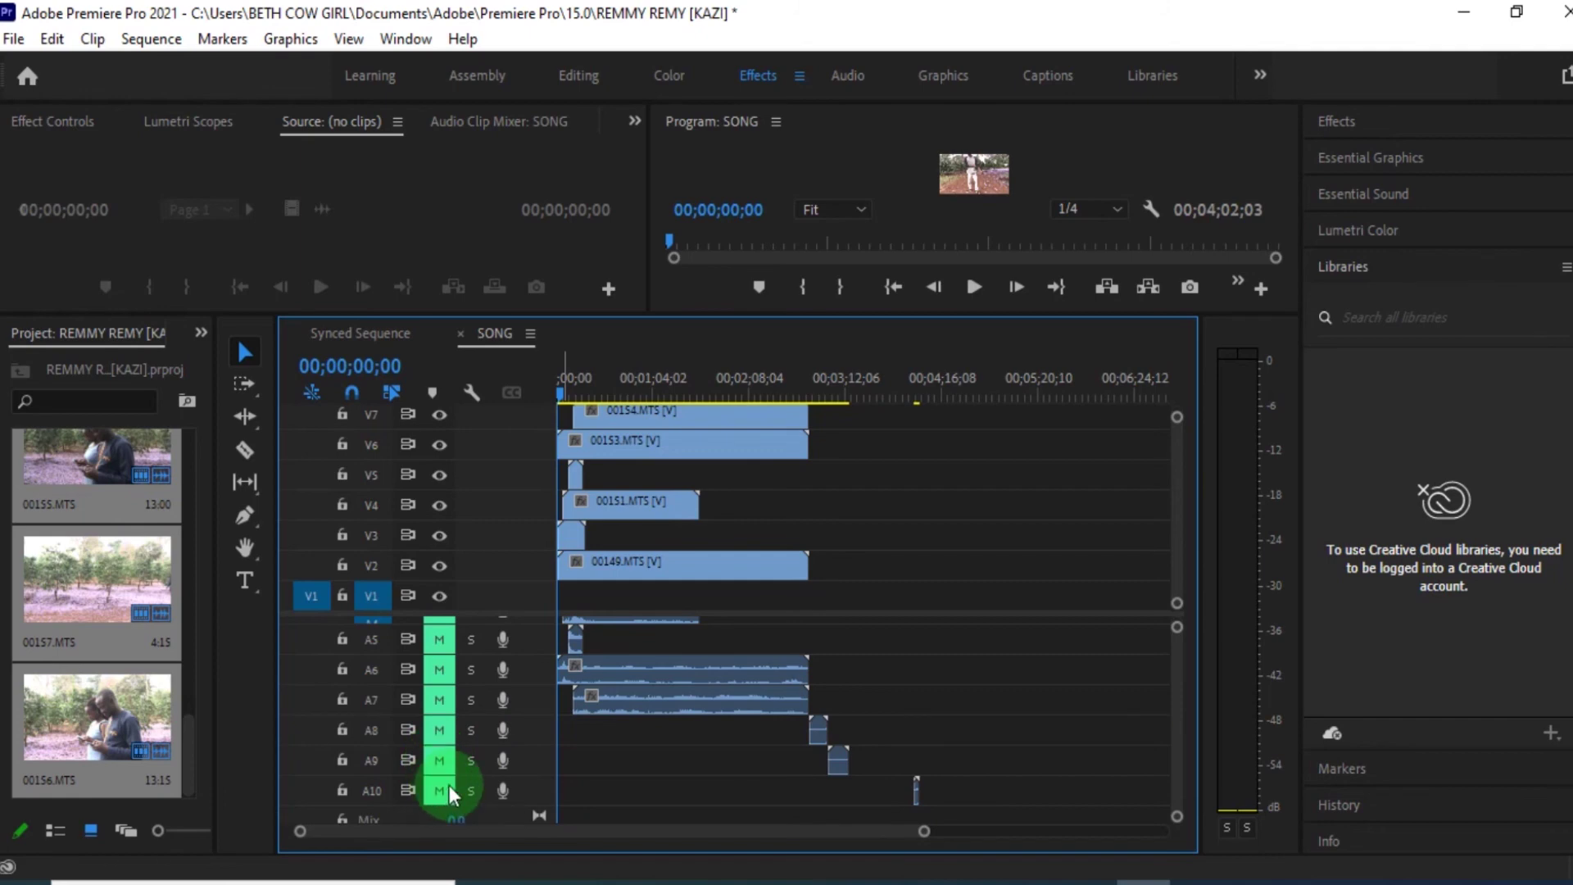
scroll(1179, 721, up, 3)
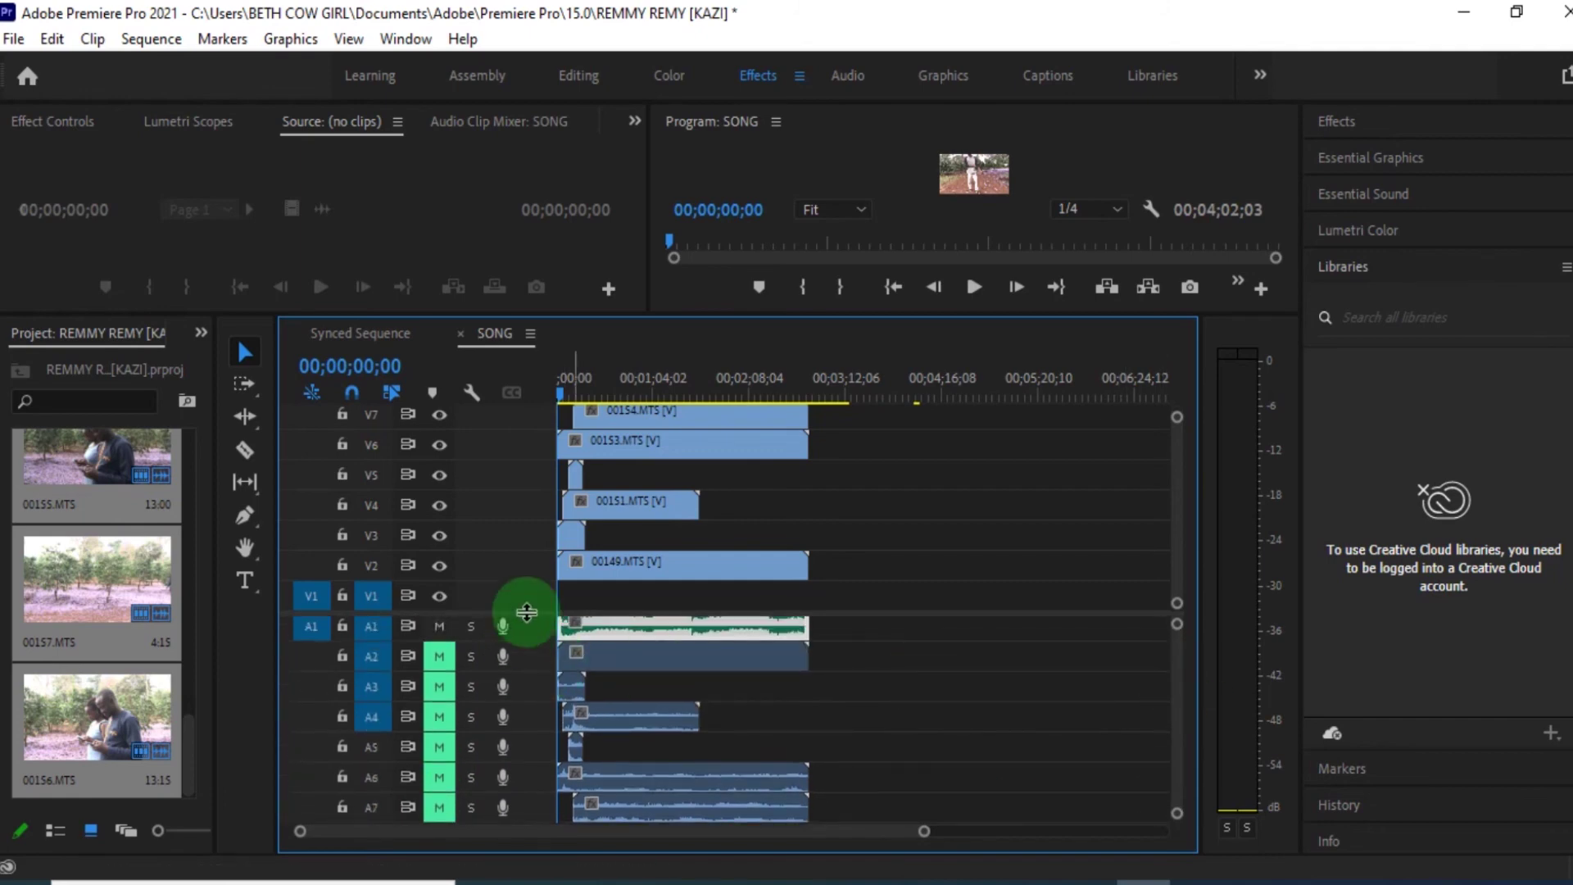
drag(527, 613, 513, 765)
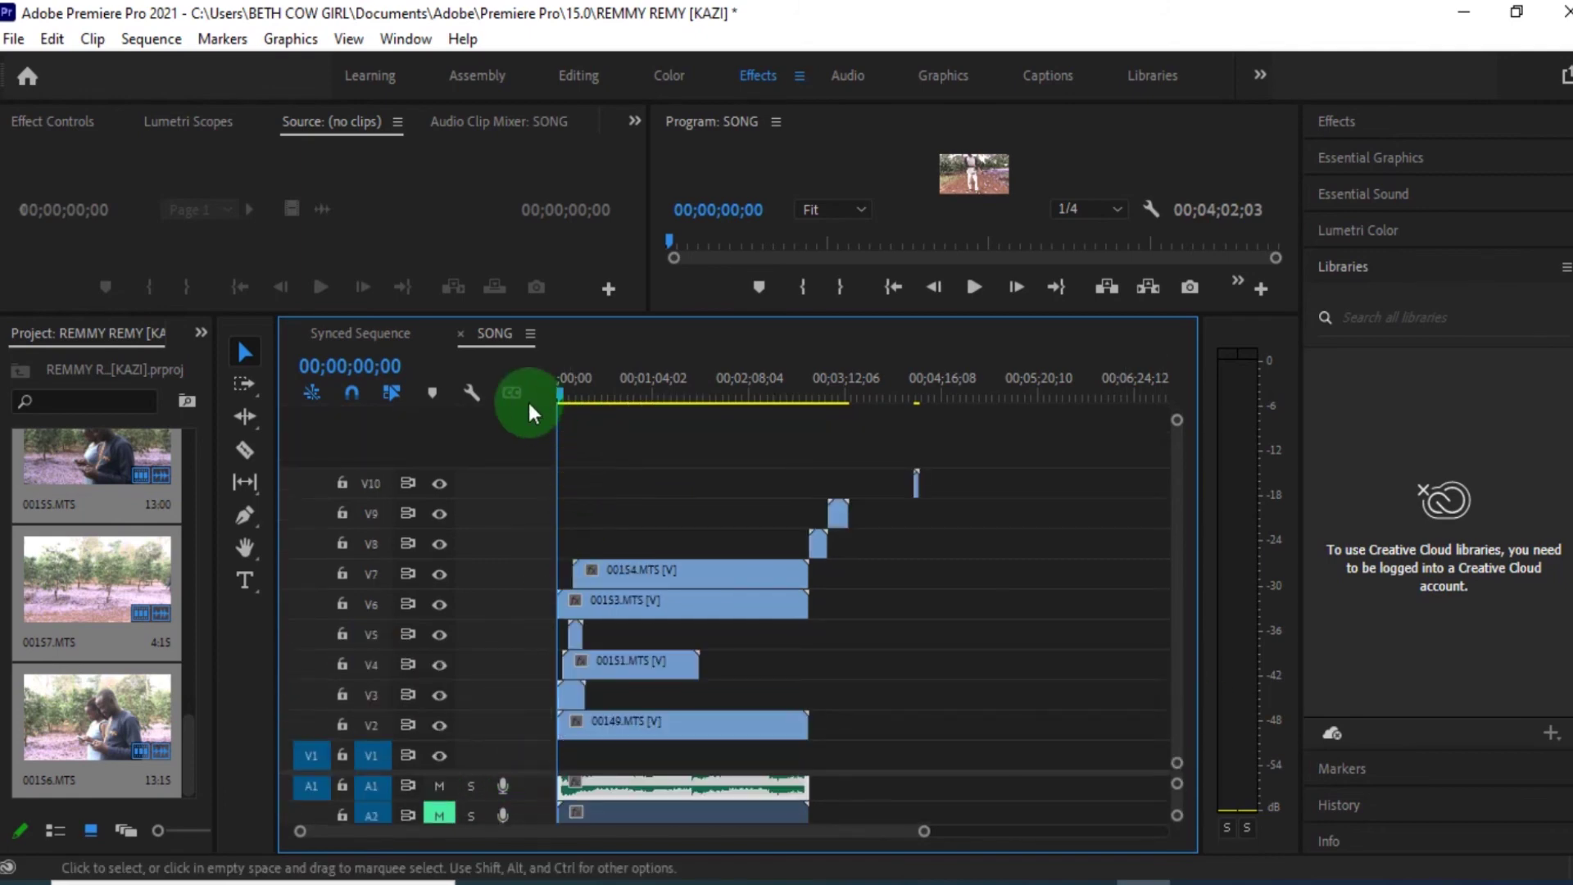
drag(531, 412, 551, 481)
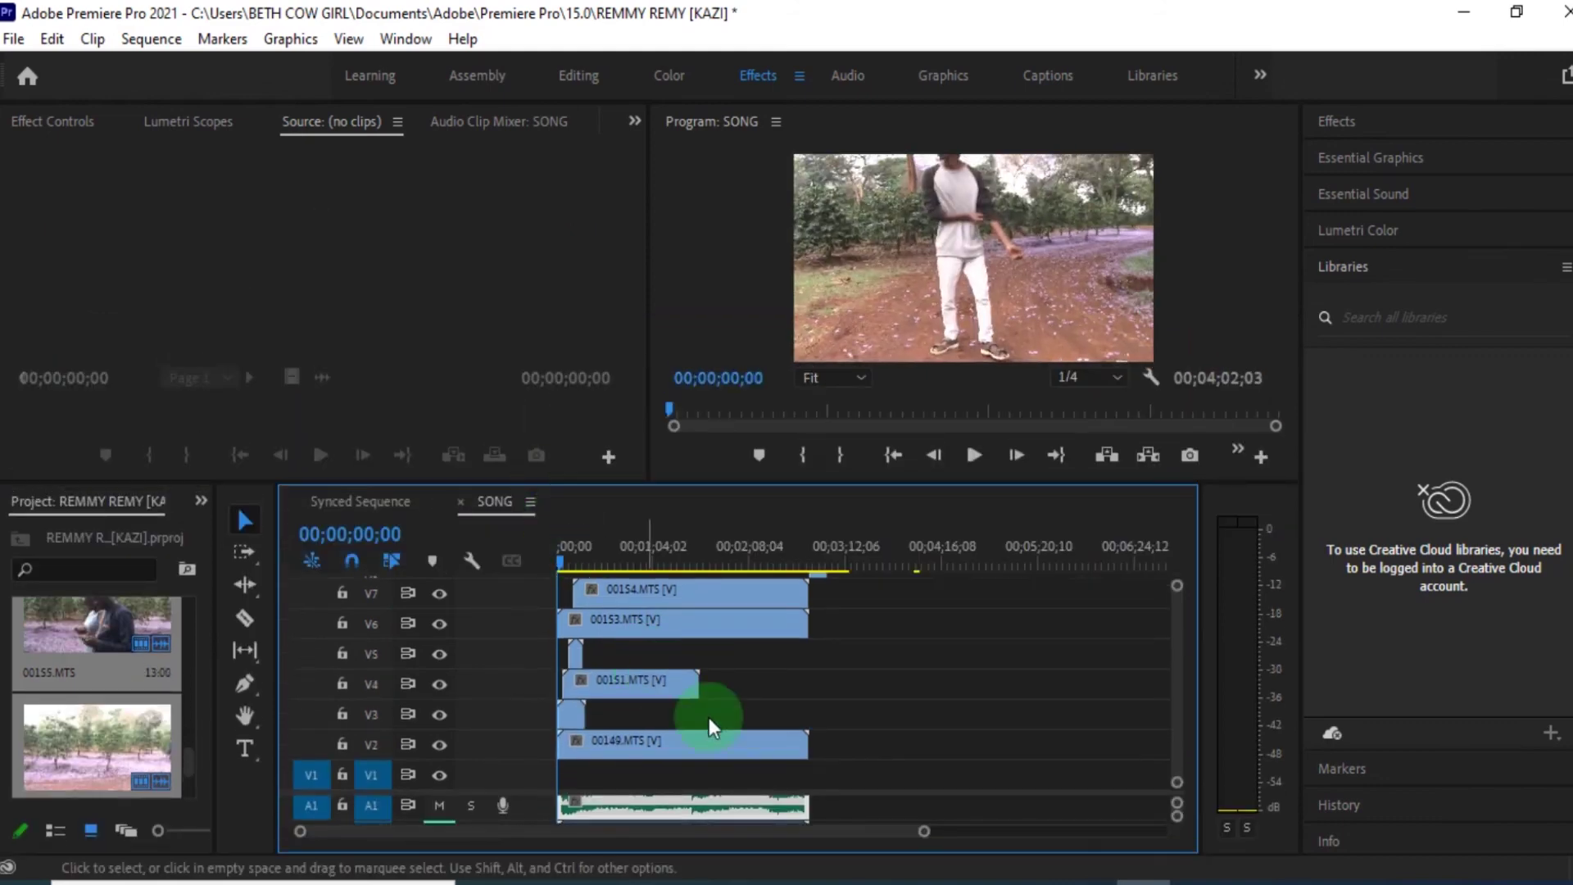
Enlarge the Program Monitor and play the sequence from 51 seconds.
drag(710, 716, 656, 830)
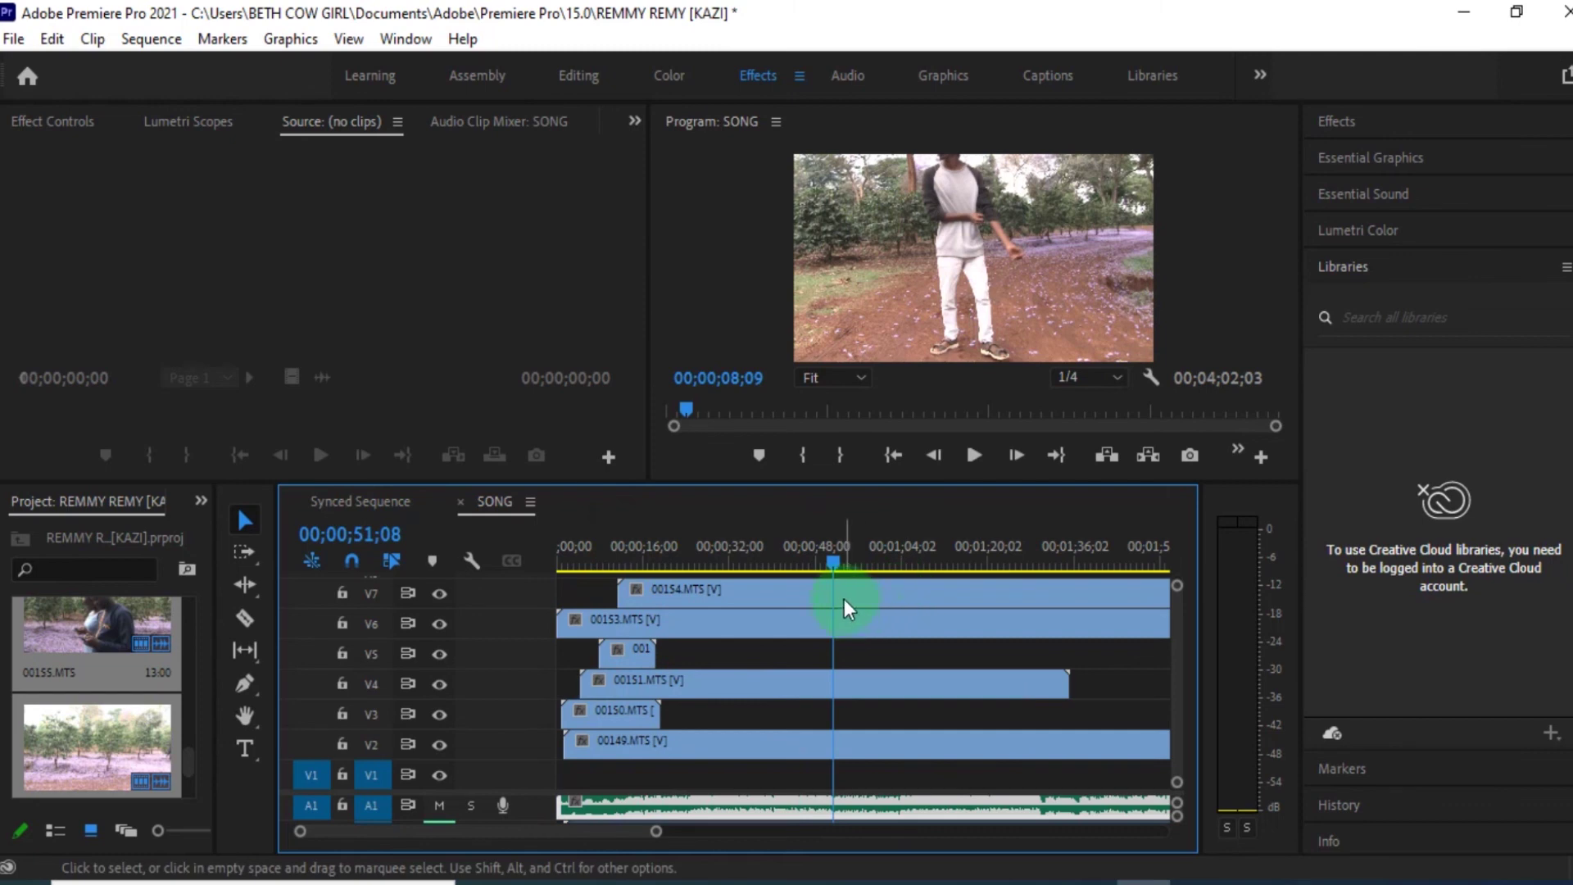
click(985, 451)
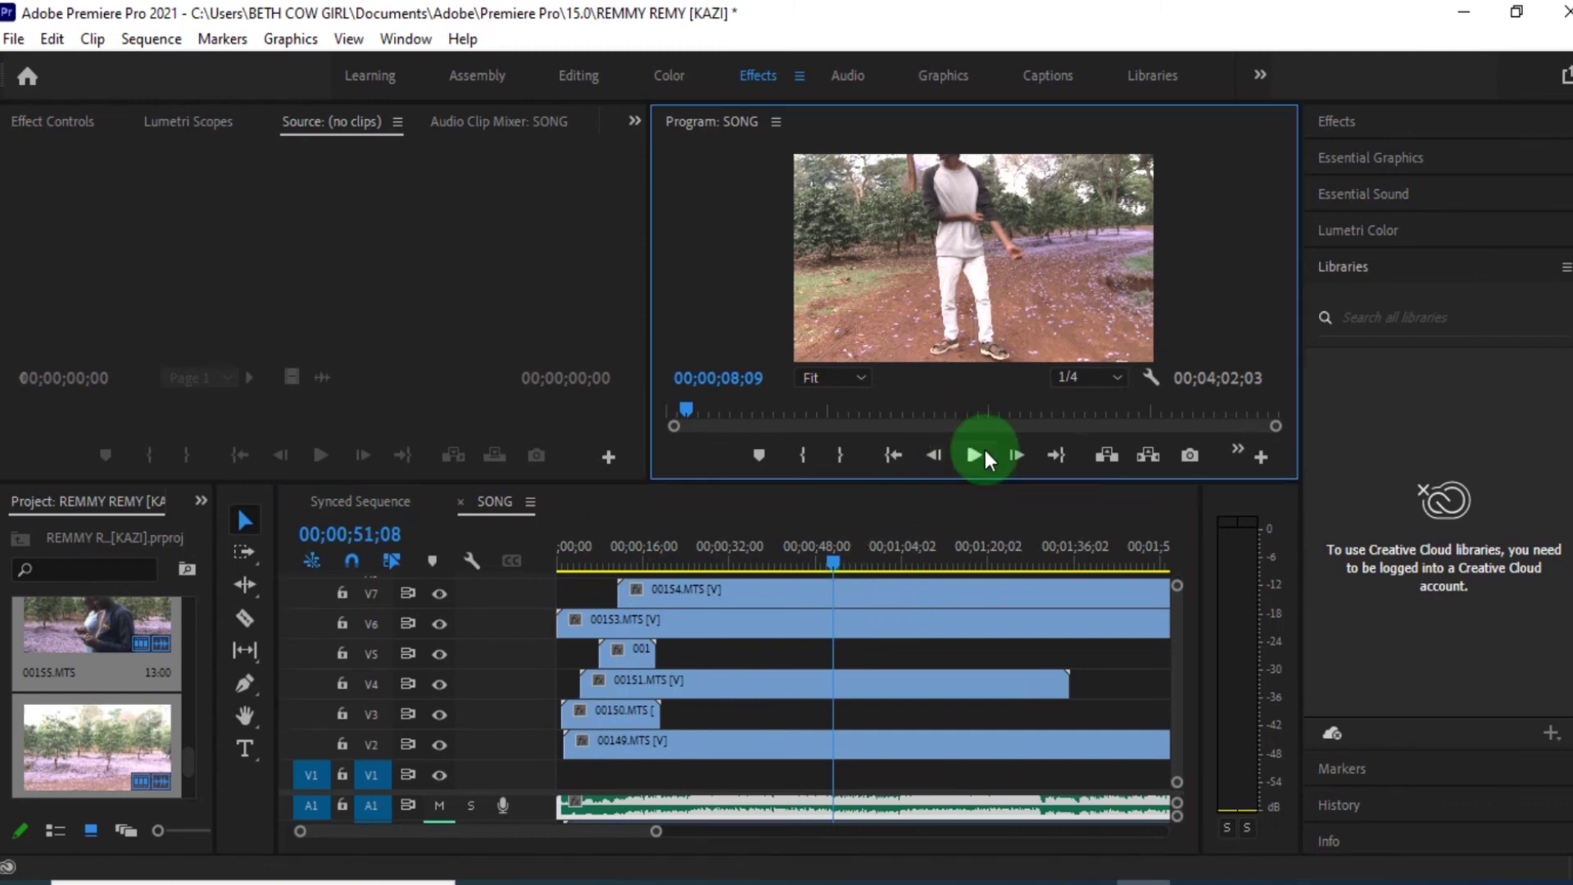
click(968, 641)
key(space)
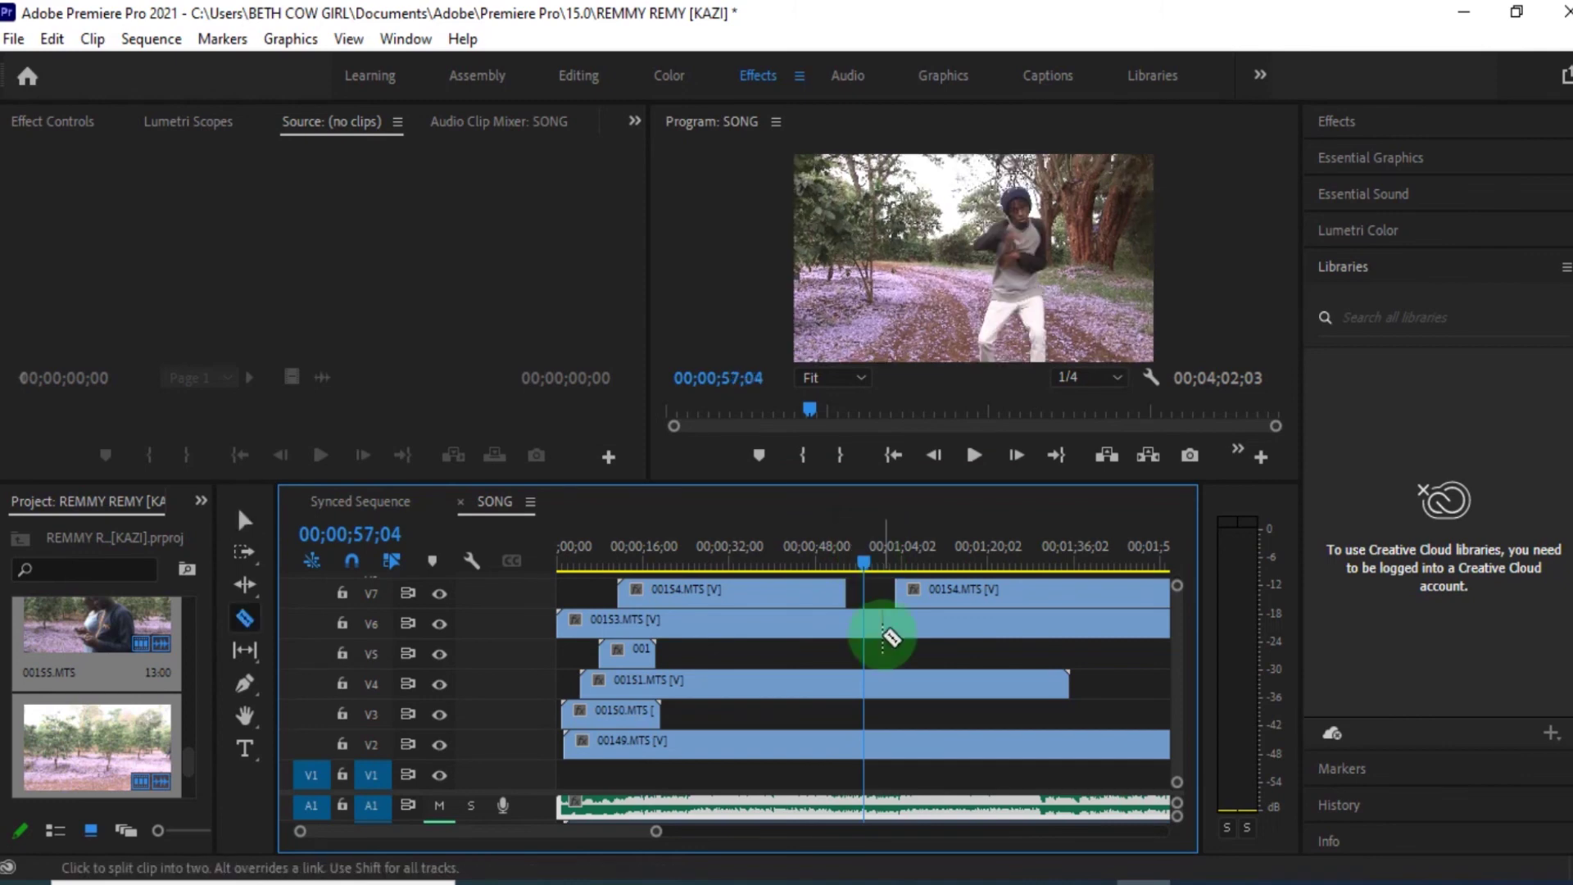
Trim the start of the later 00153.MTS piece on V6 and move the playhead to about 58 seconds.
drag(944, 618, 942, 618)
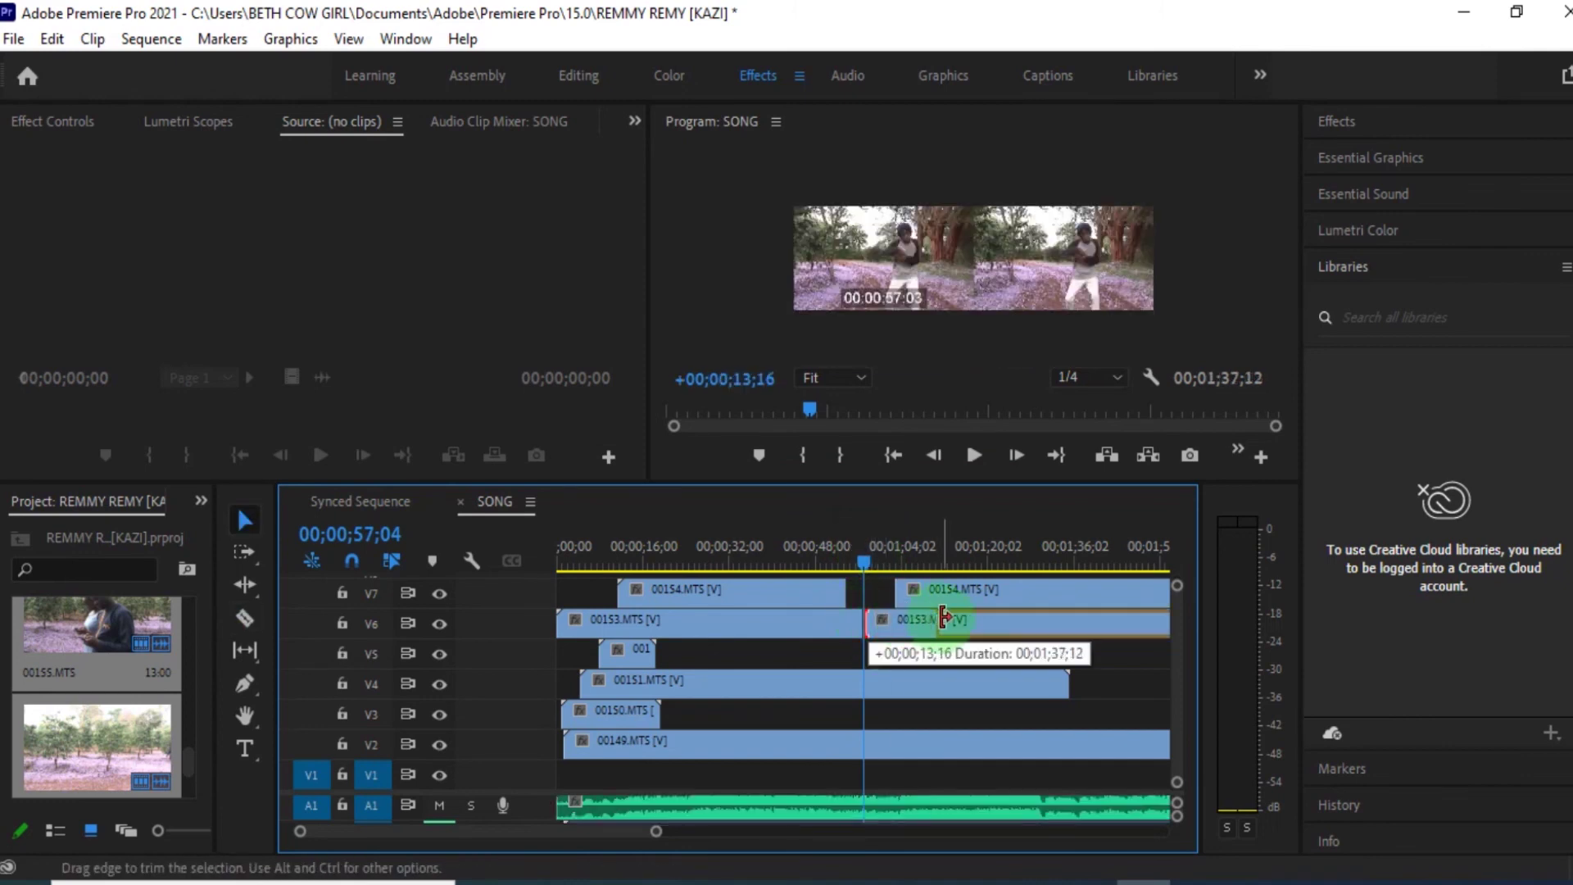
click(873, 564)
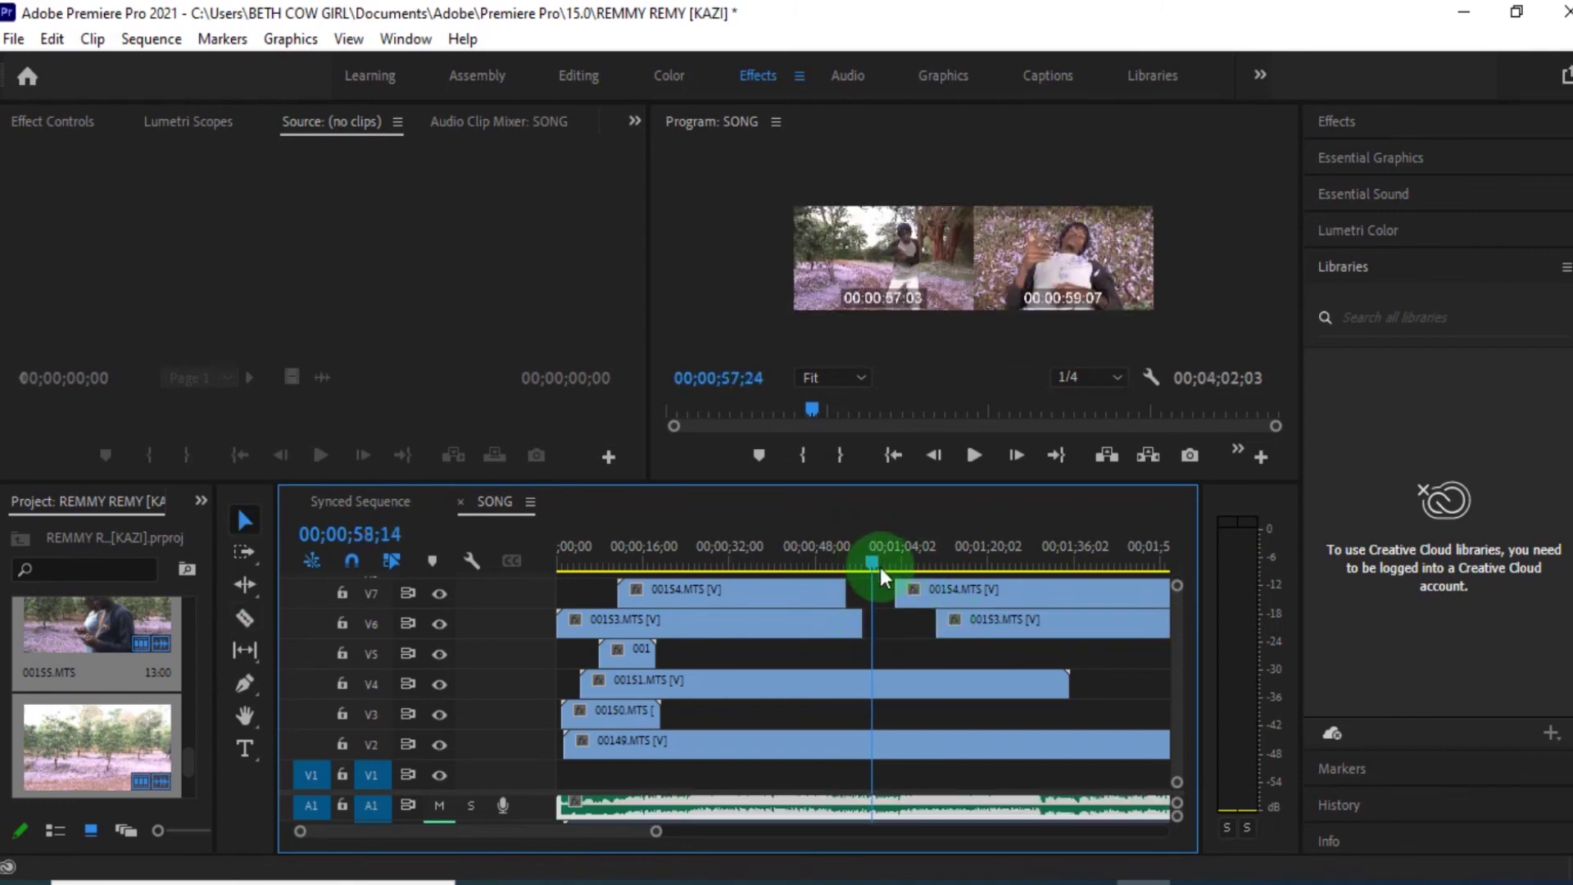